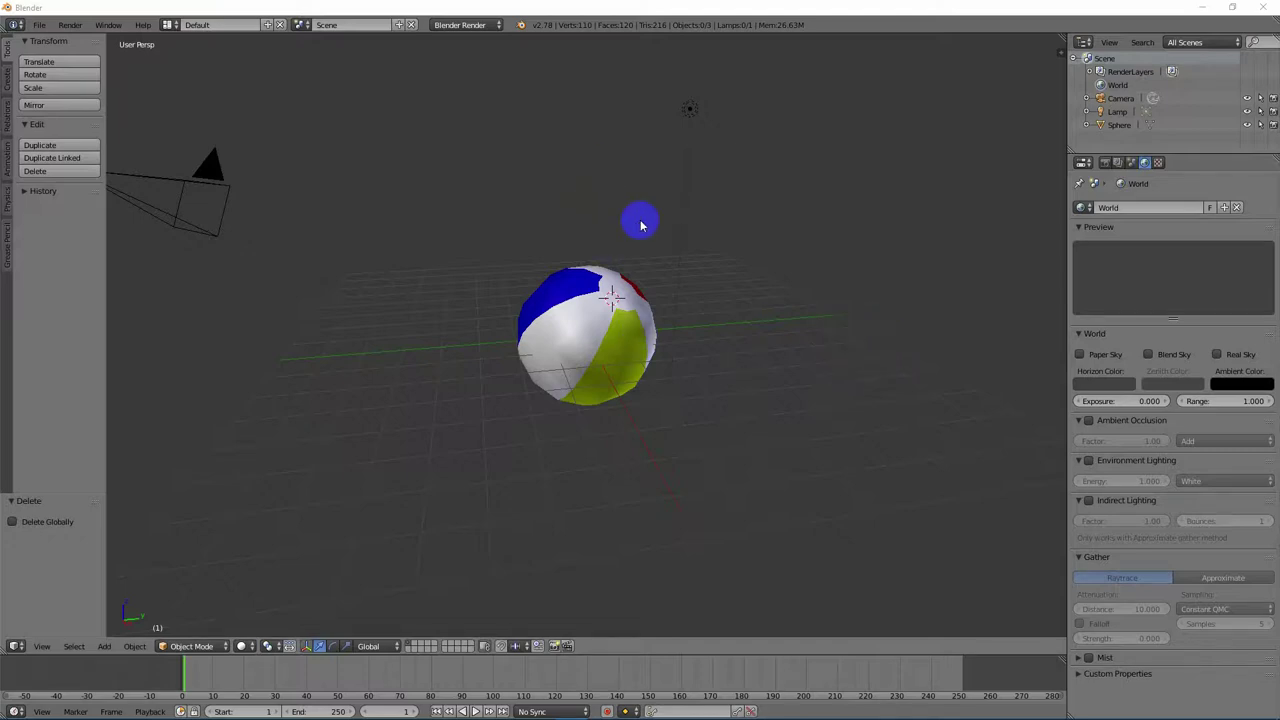
# - Snap the 3D cursor to the centre of the scene
pyautogui.click(578, 336)
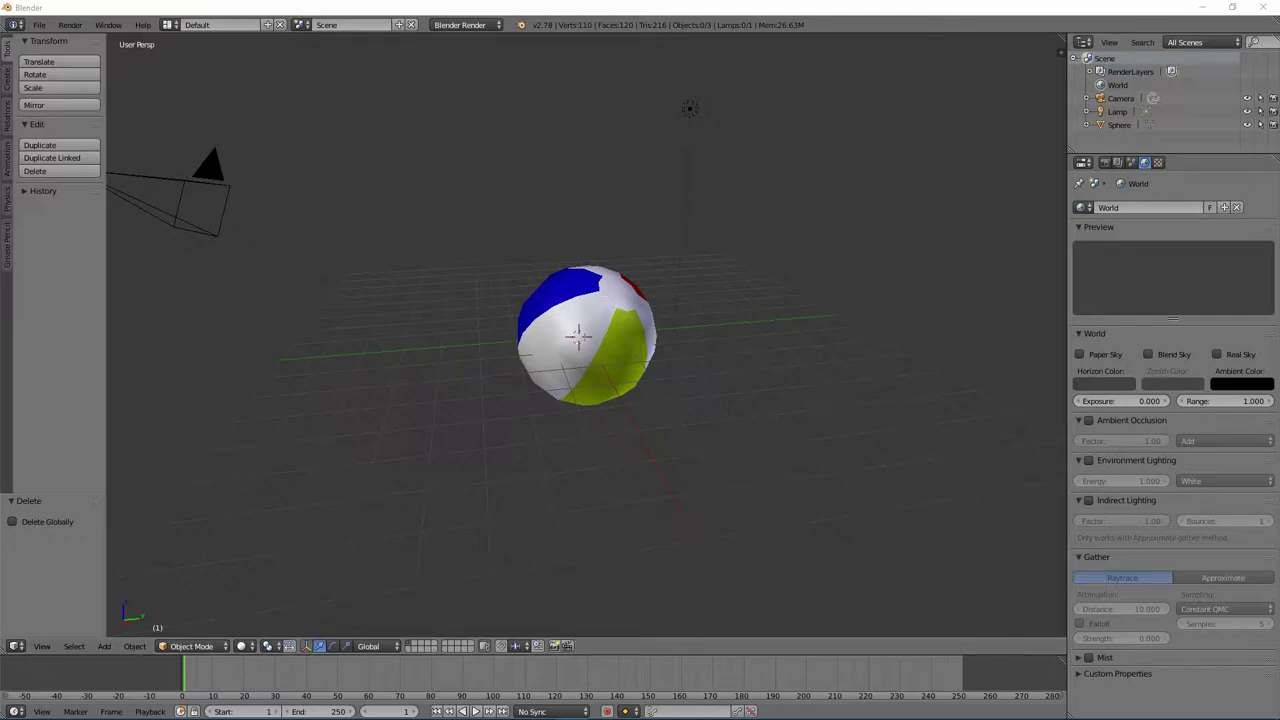
pyautogui.click(793, 8)
pyautogui.hotkey('shift', 's')
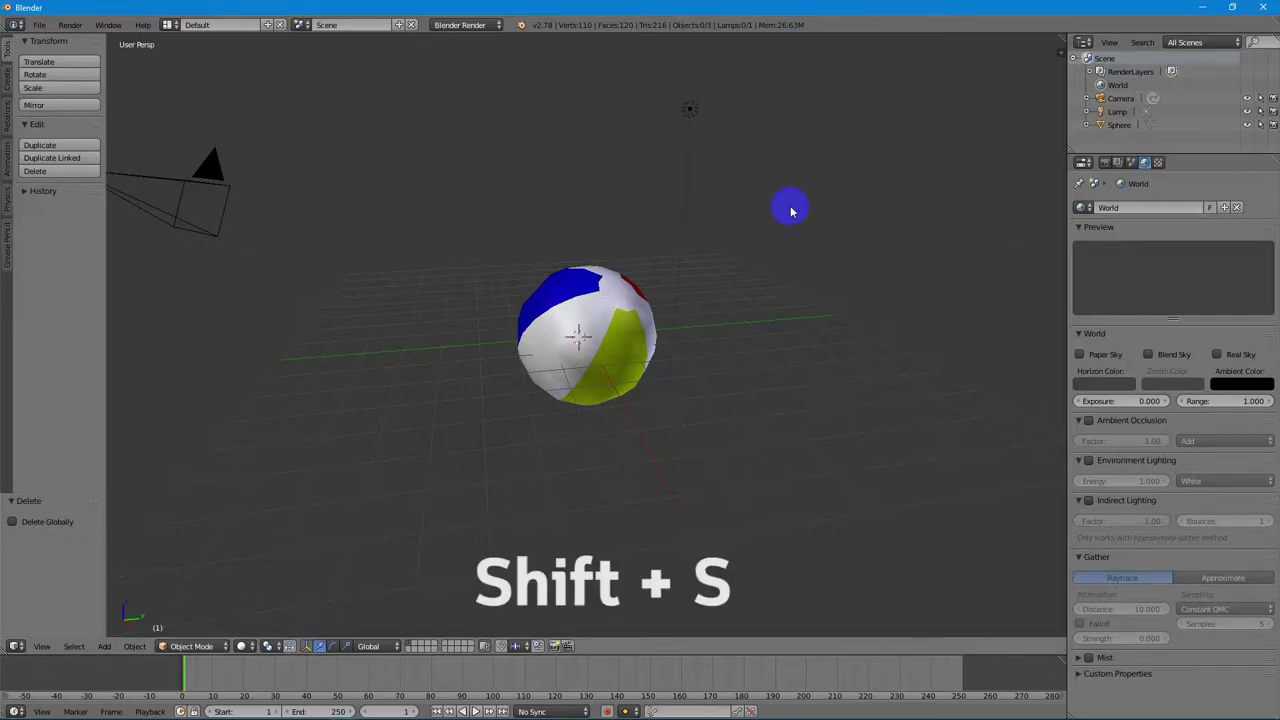
pyautogui.hotkey('shift', 's')
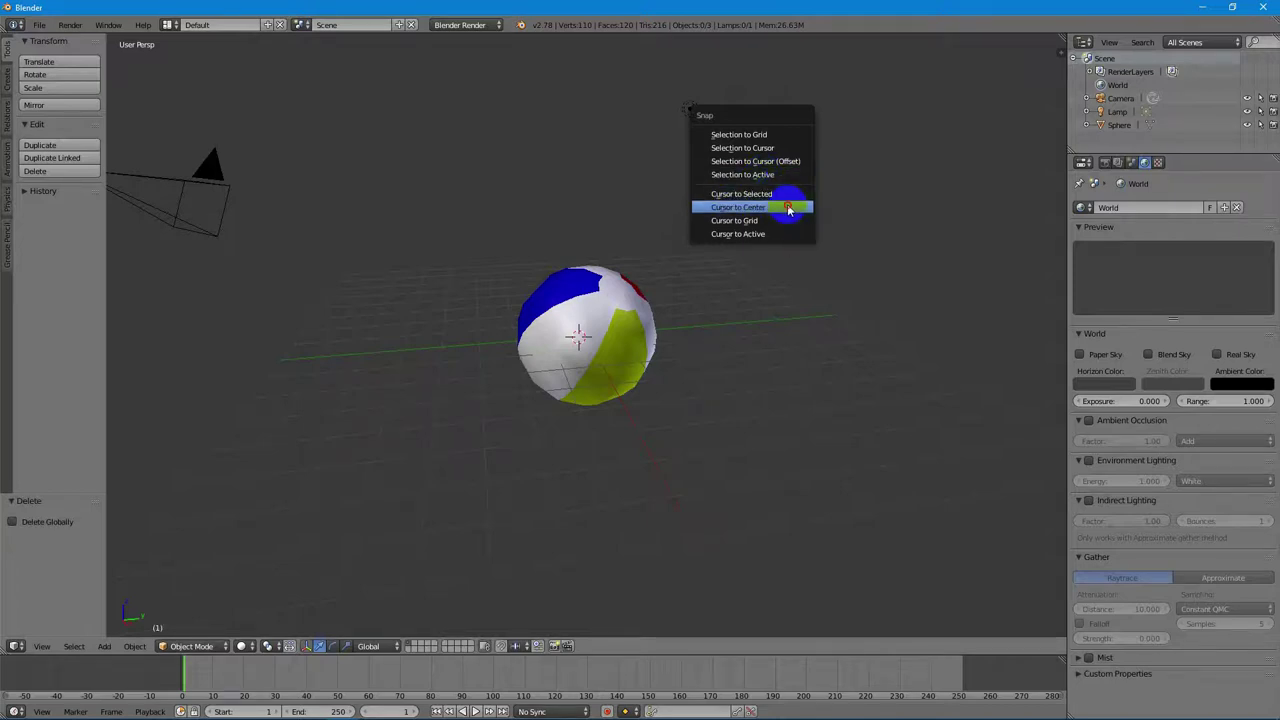
pyautogui.click(788, 207)
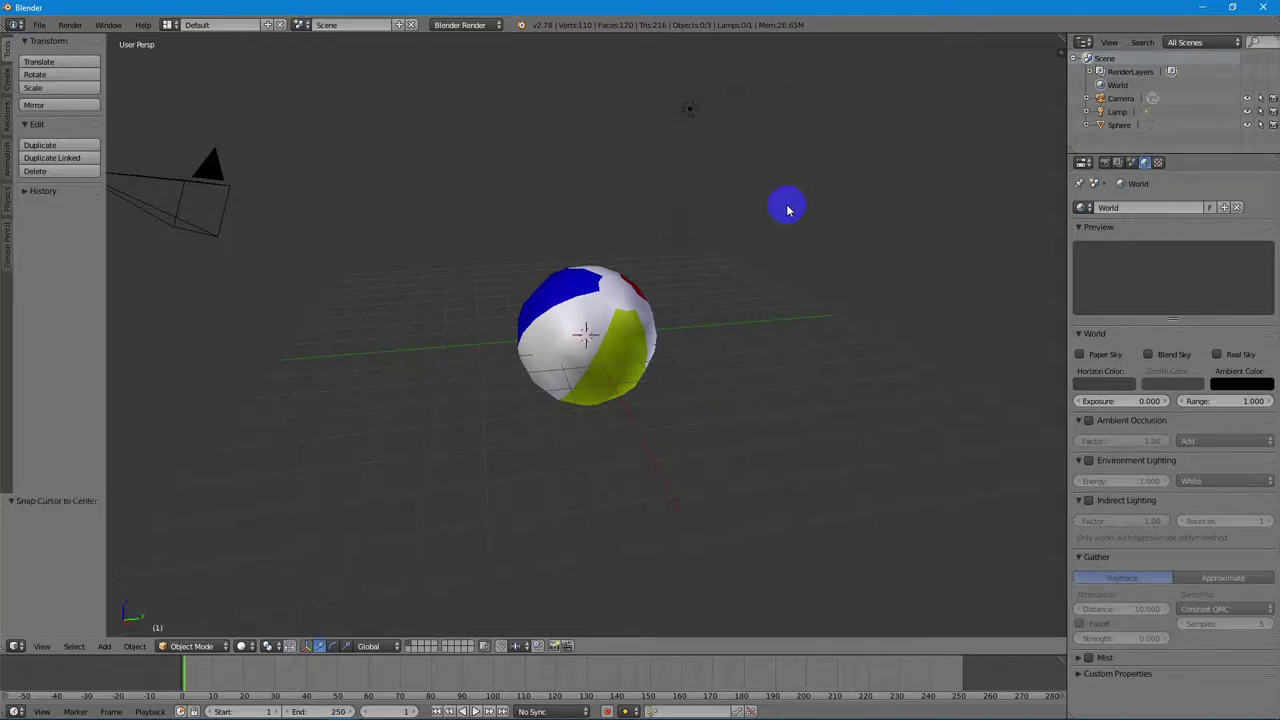
# - Add a plane mesh at the 3D cursor
pyautogui.hotkey('shift', 'a')
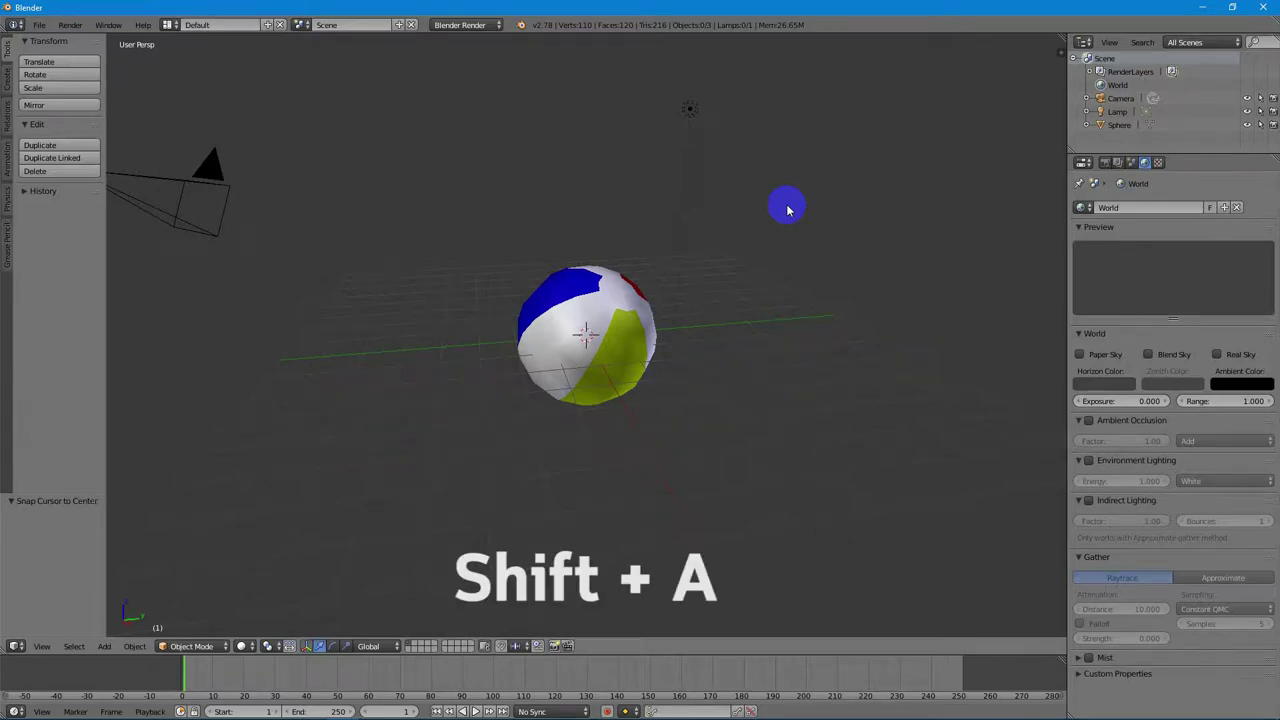
pyautogui.hotkey('shift', 'a')
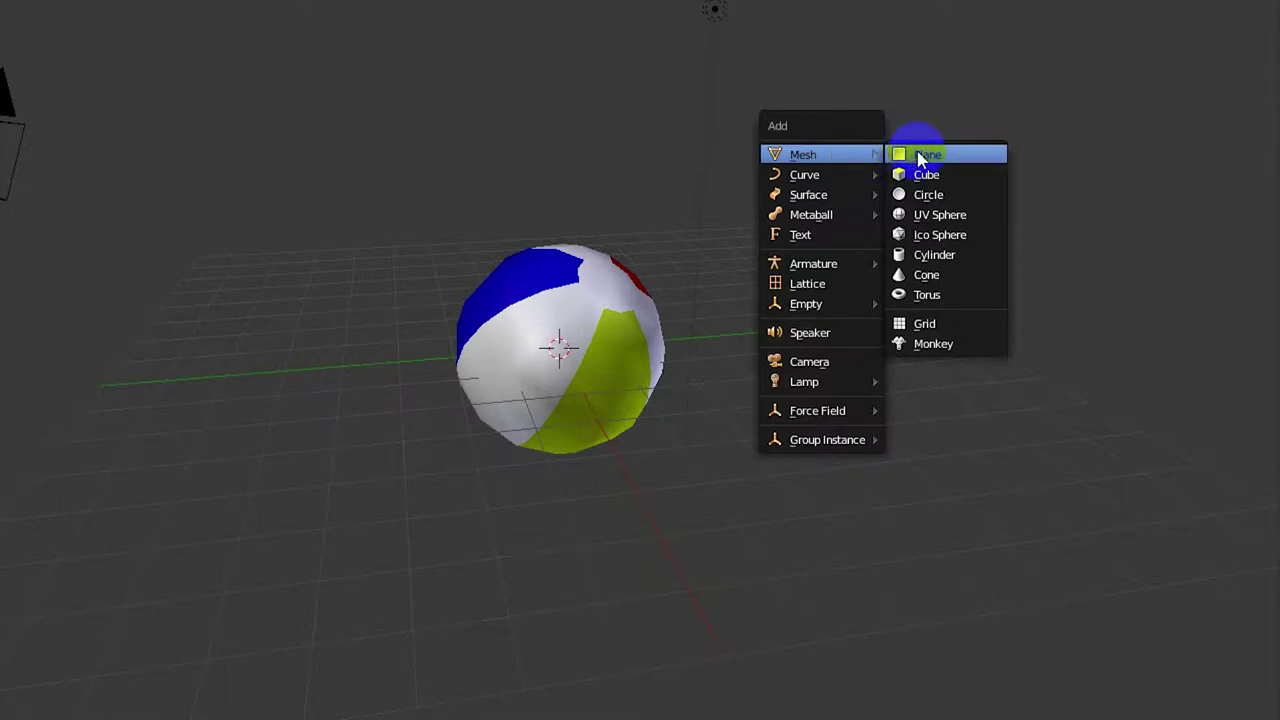
pyautogui.click(921, 157)
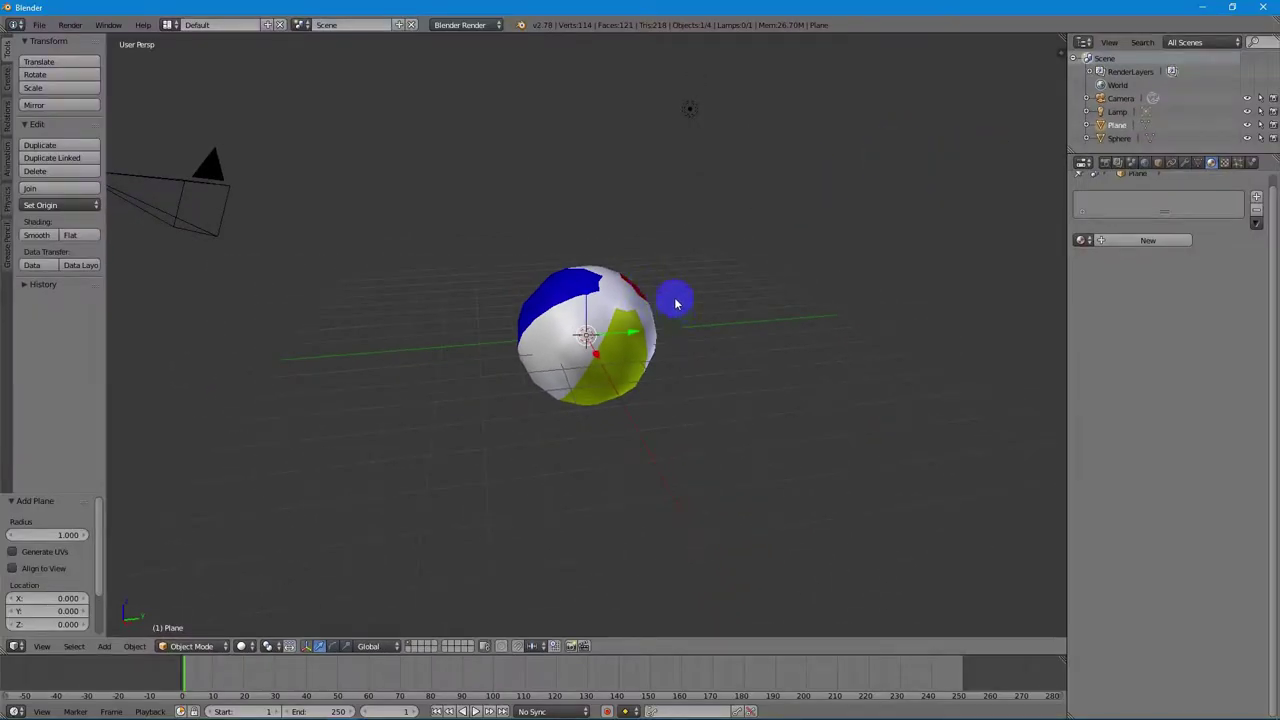
# - Move the beach ball off the plane by about -2.63 in X, 3.70 in Y and 1.24 in Z
pyautogui.moveTo(699, 296); pyautogui.dragTo(651, 366, button='middle')
pyautogui.rightClick(607, 313)
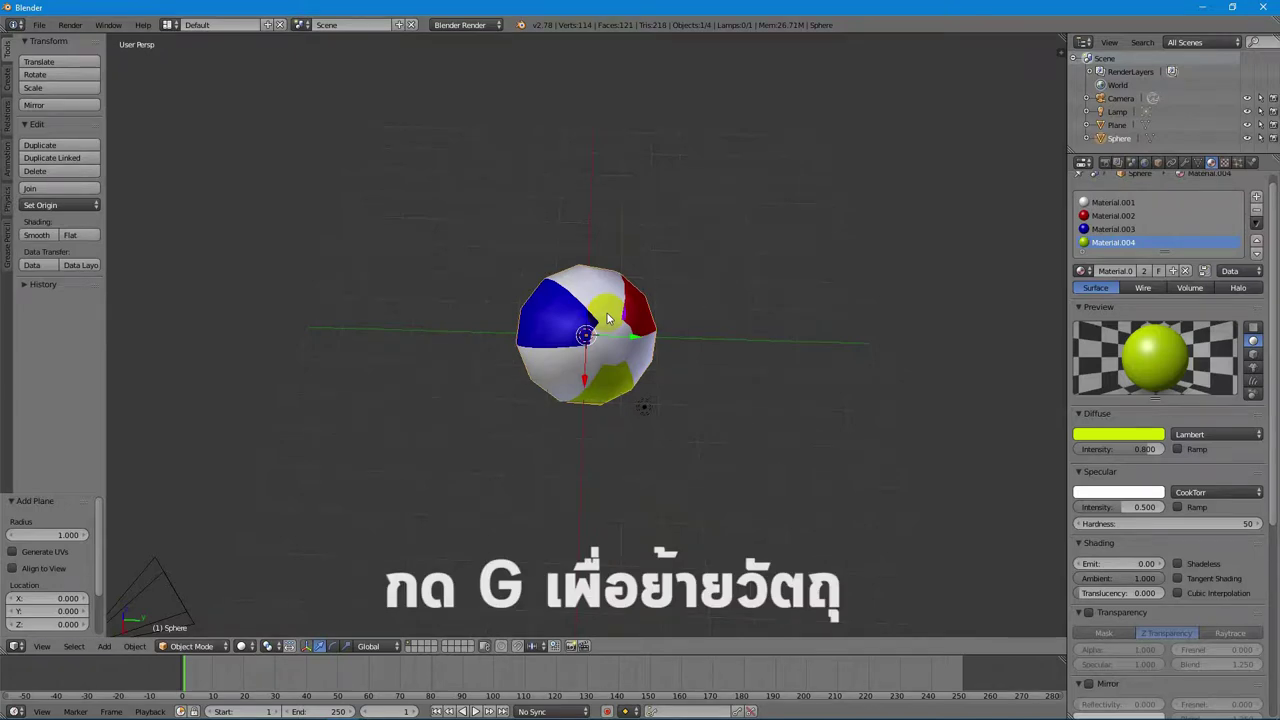
pyautogui.press('g')
pyautogui.click(743, 218)
# - Scale the plane up by a factor of about 7.94 to form a large floor
pyautogui.rightClick(616, 355)
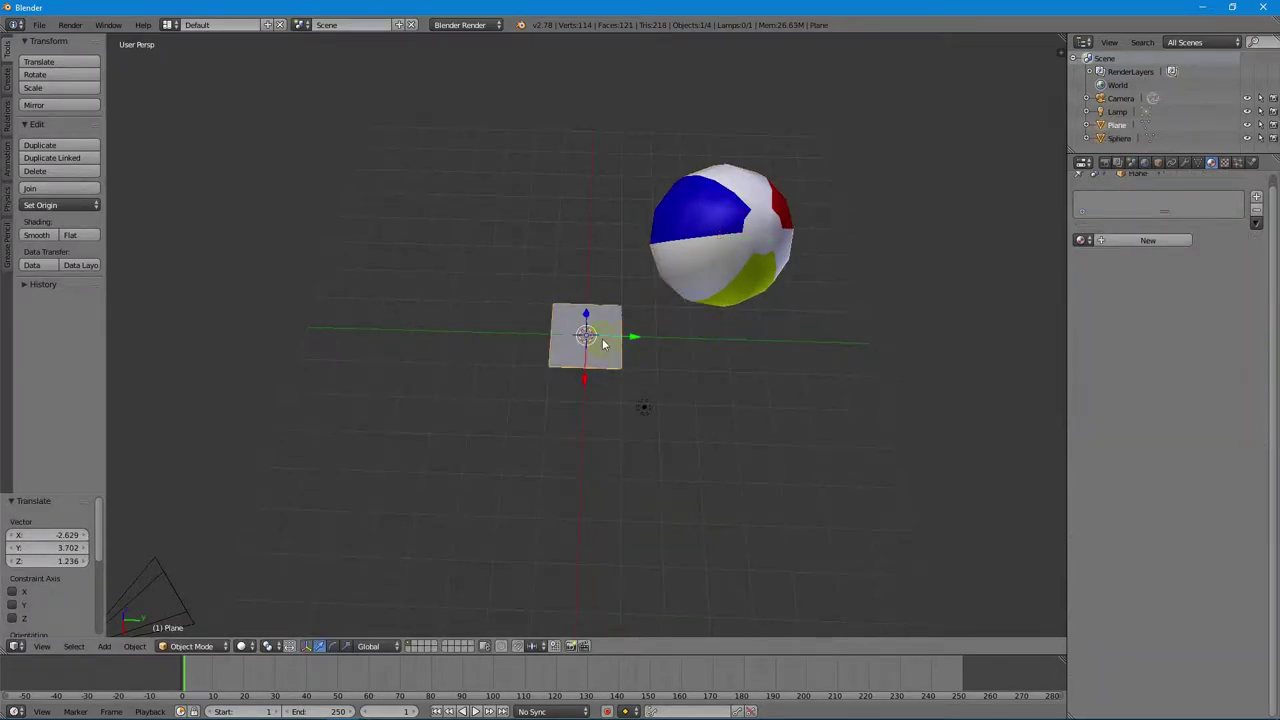
pyautogui.moveTo(603, 344)
pyautogui.mouseDown(button='middle')
pyautogui.moveTo(605, 313)
pyautogui.moveTo(605, 340)
pyautogui.mouseUp(button='middle')
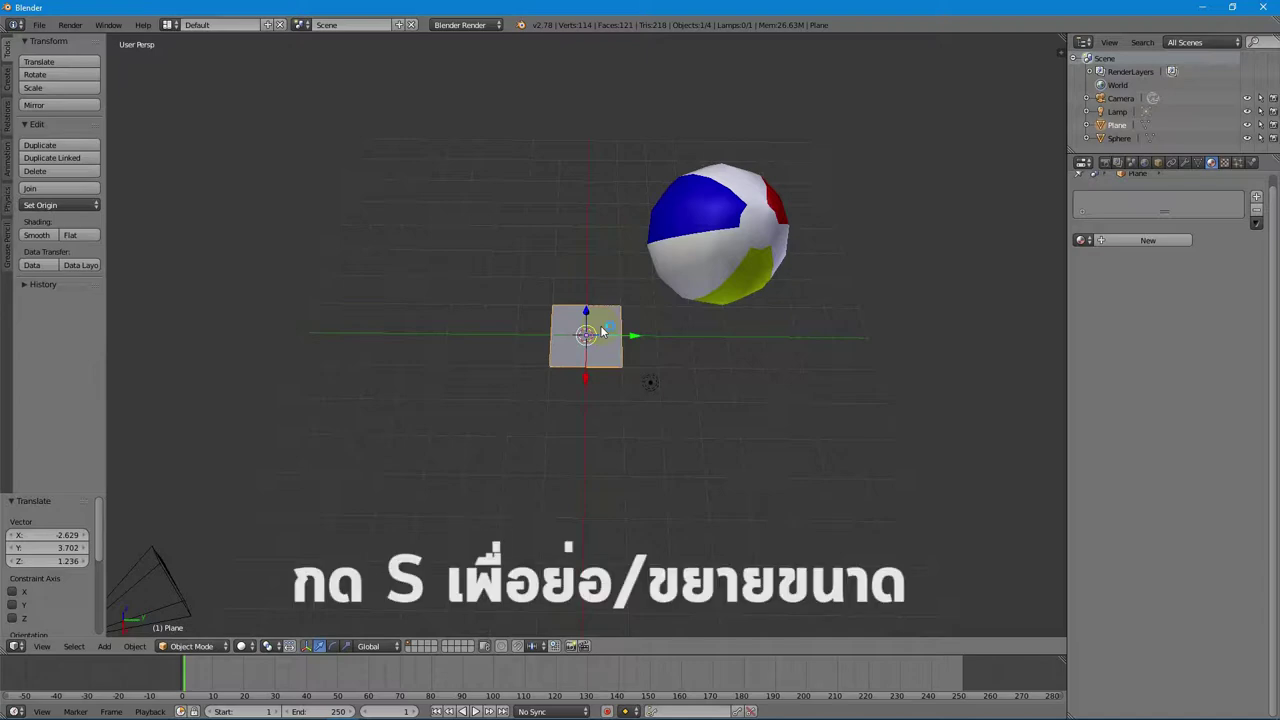
pyautogui.press('s')
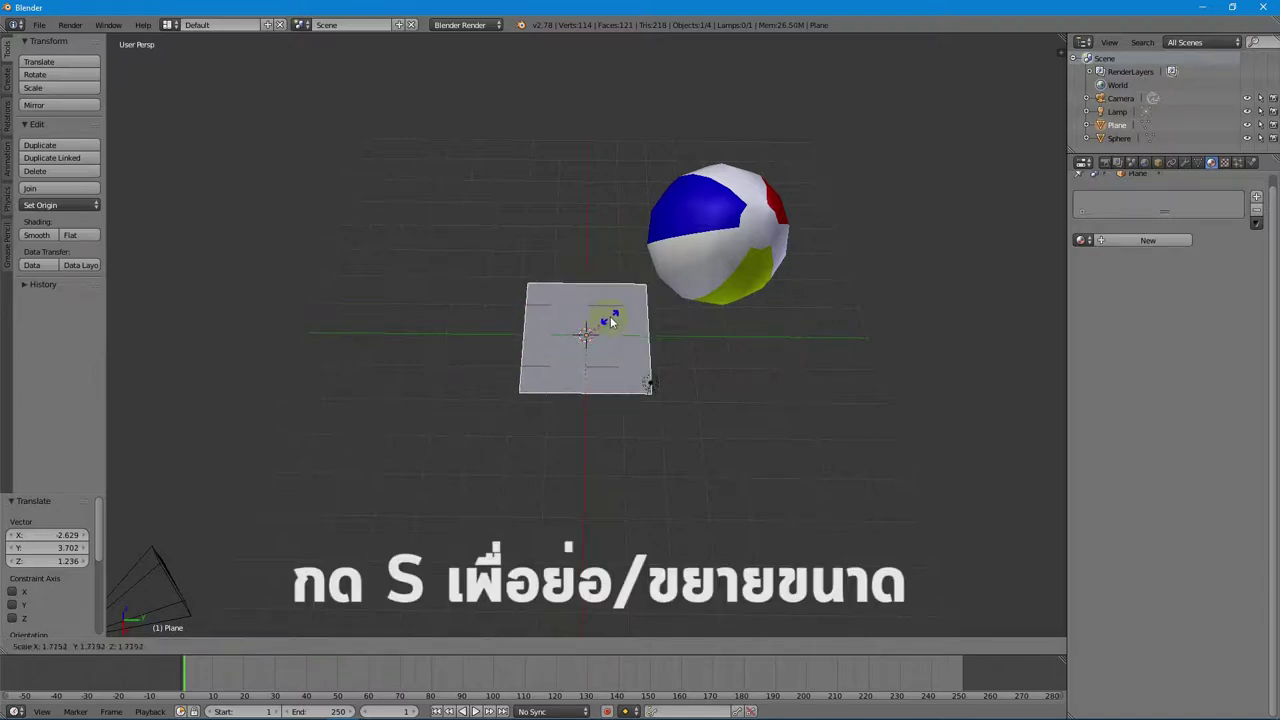
pyautogui.click(690, 256)
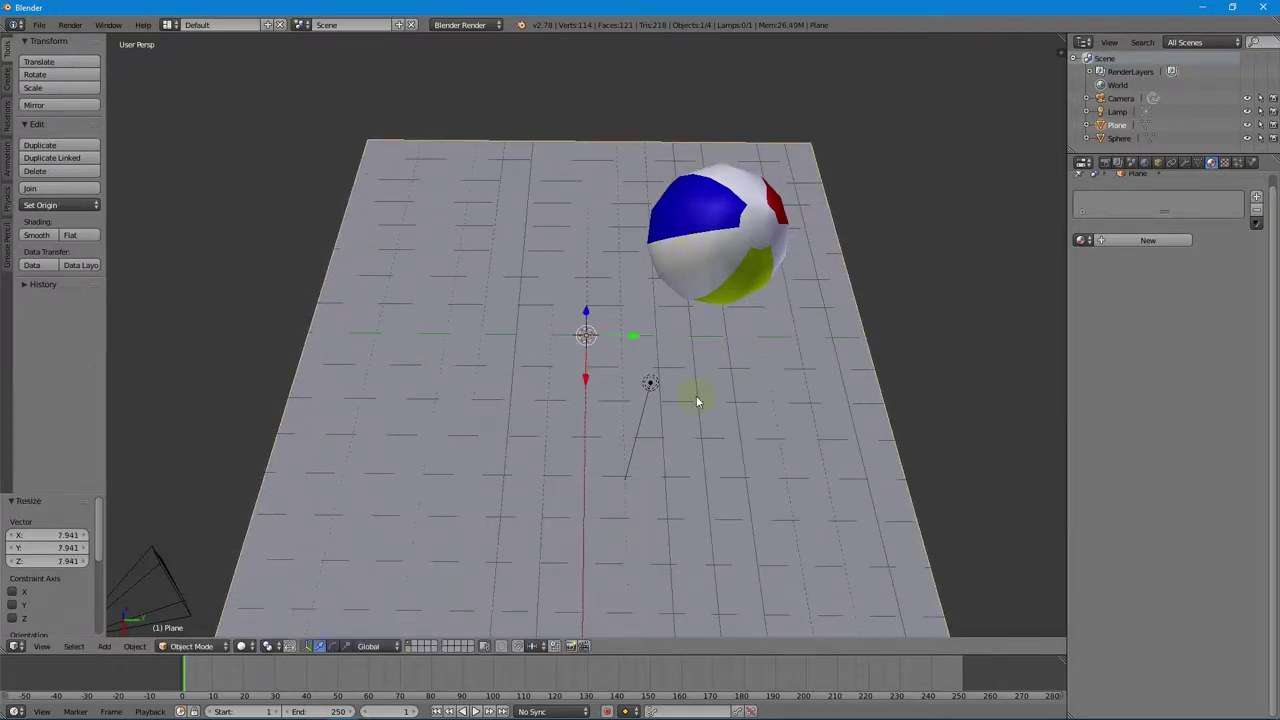
# - Raise the beach ball above the floor, moving it about -0.17 in X, -1.83 in Y and 0.69 in Z
pyautogui.moveTo(710, 469); pyautogui.dragTo(712, 393, button='middle')
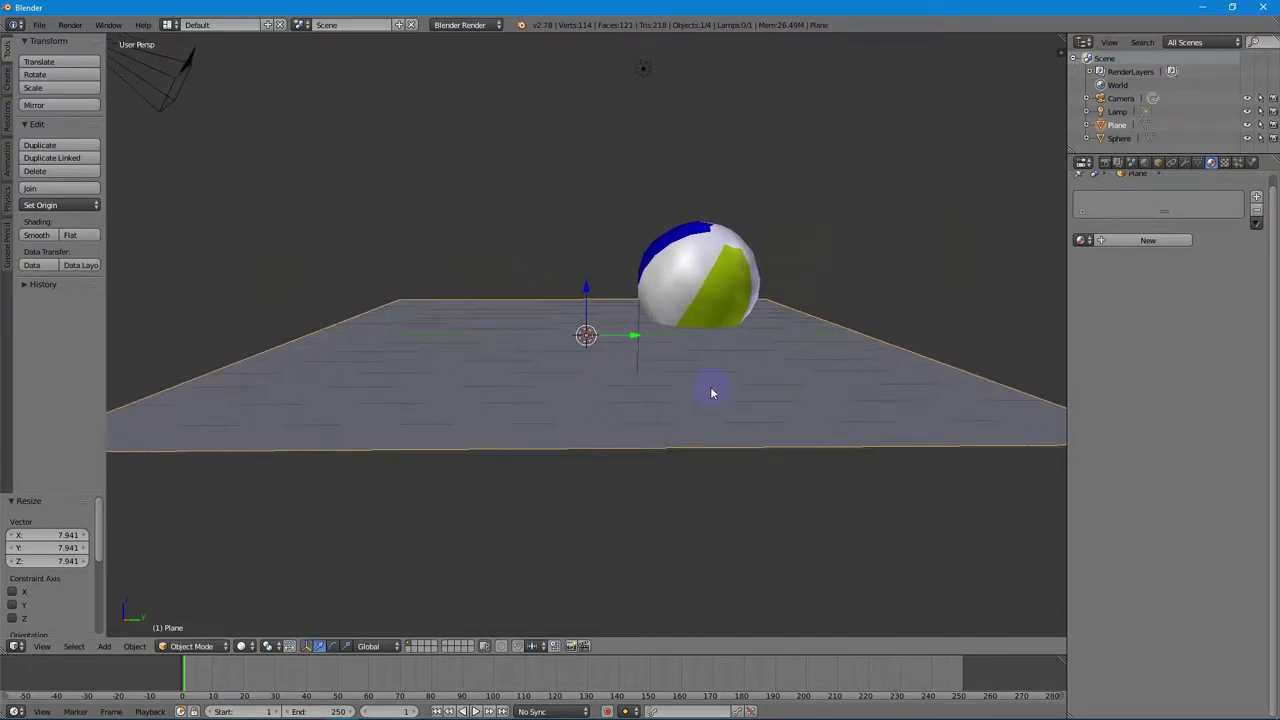
pyautogui.rightClick(686, 265)
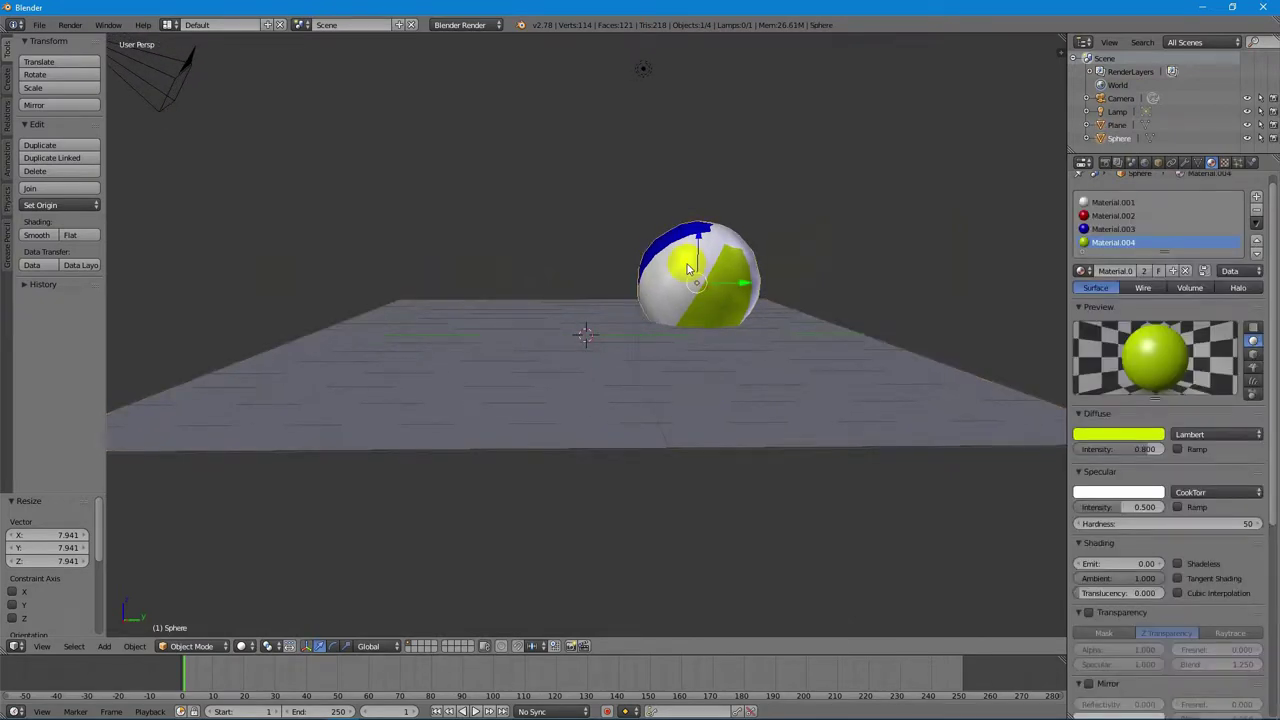
pyautogui.press('g')
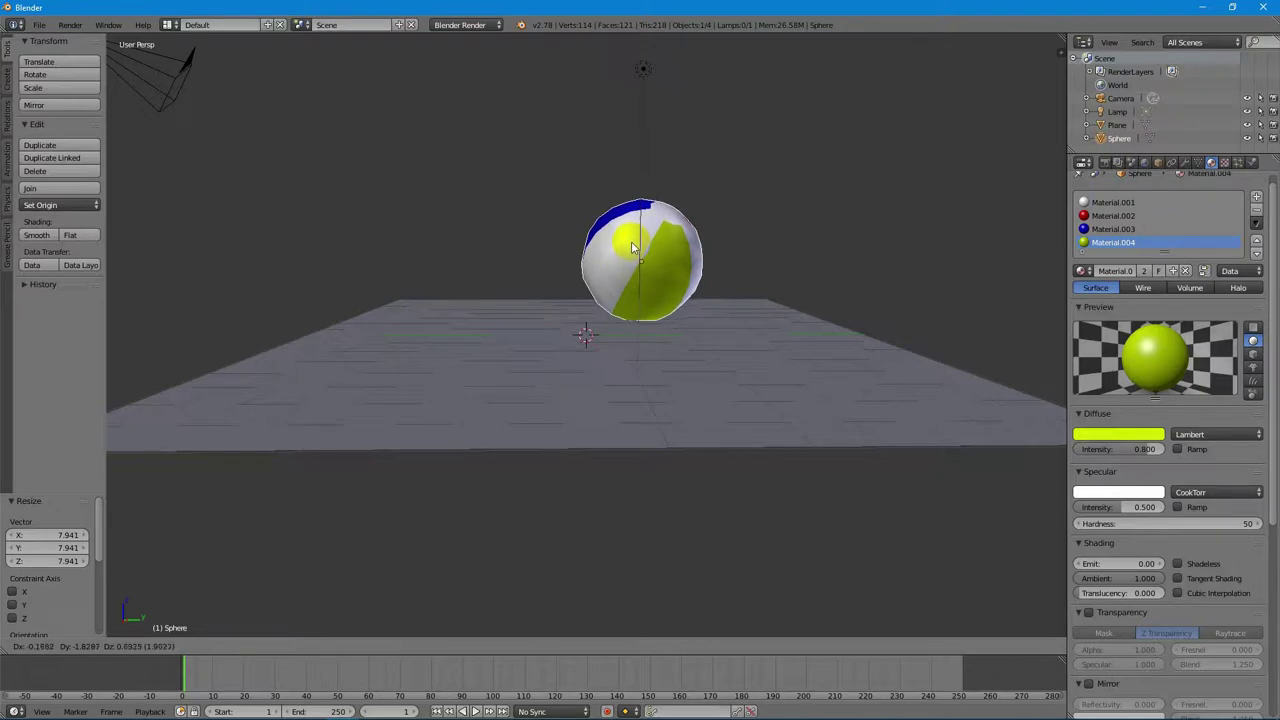
pyautogui.click(632, 248)
# - Shift the ball about 0.42 in X and 0.46 in Y in the camera view, and return to the user view
pyautogui.moveTo(694, 363); pyautogui.dragTo(810, 388, button='middle')
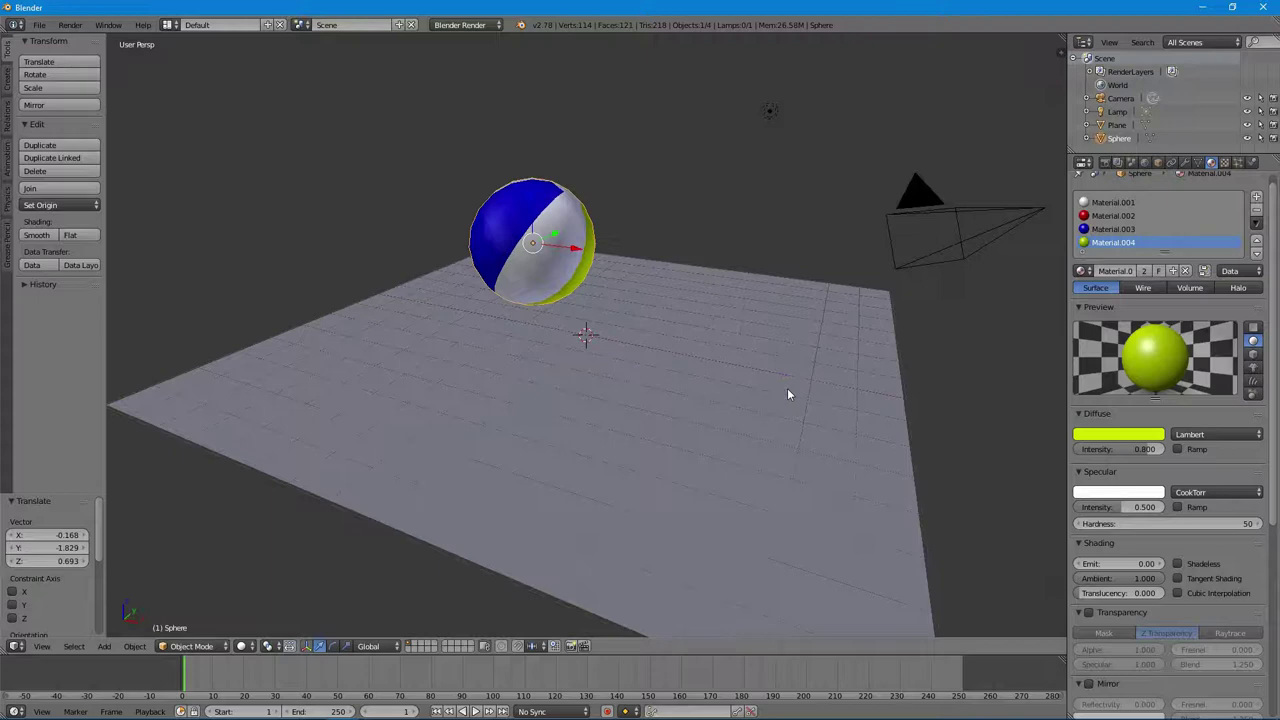
pyautogui.middleClick(898, 300)
pyautogui.press('KP_0')
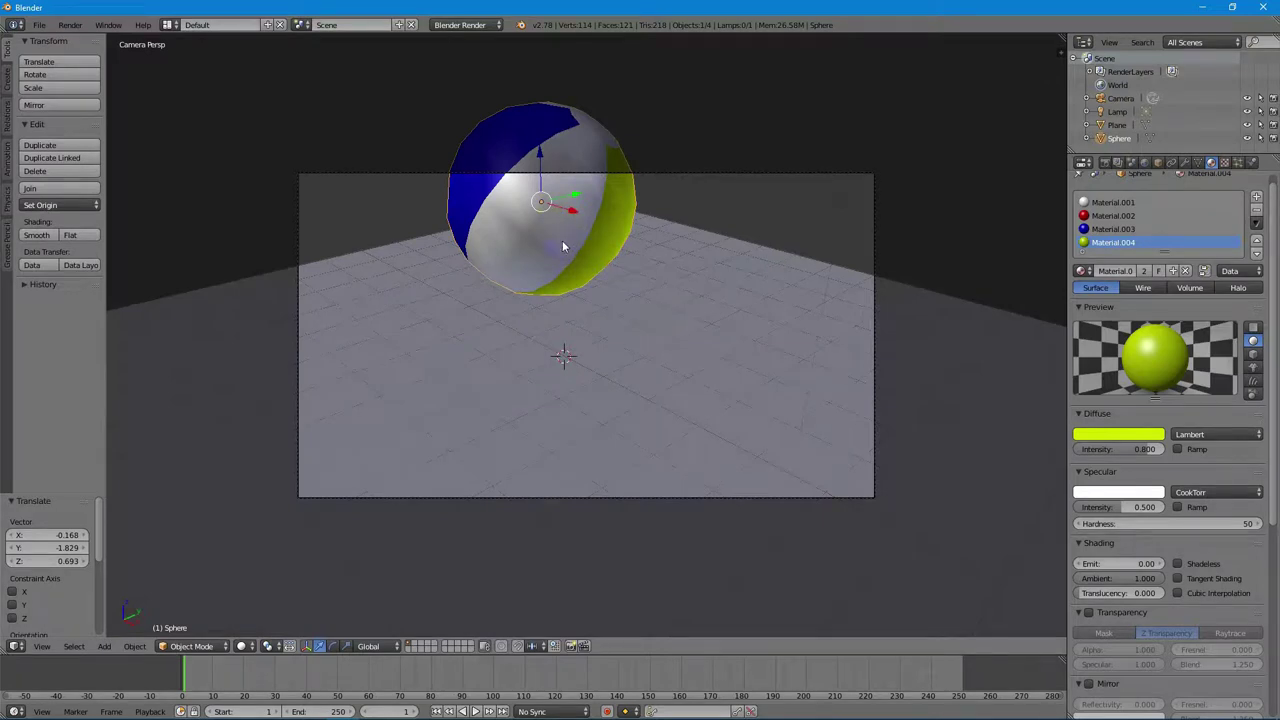
pyautogui.press('g')
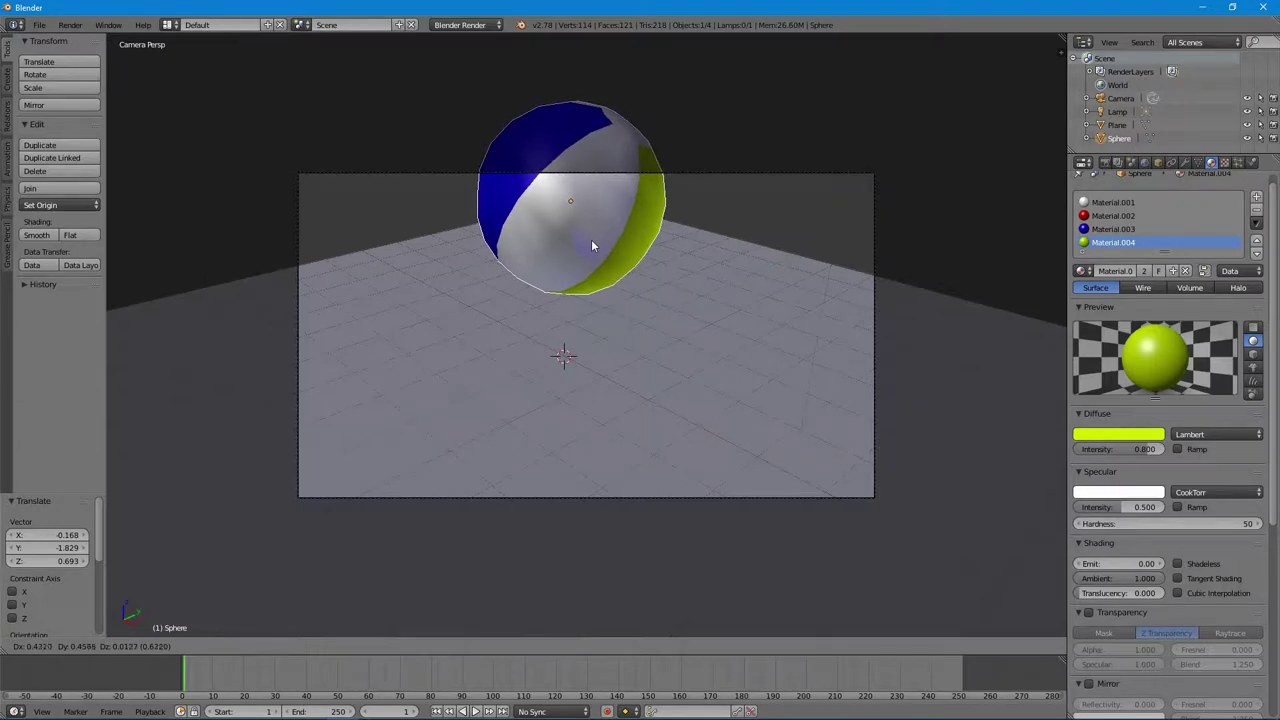
pyautogui.click(591, 245)
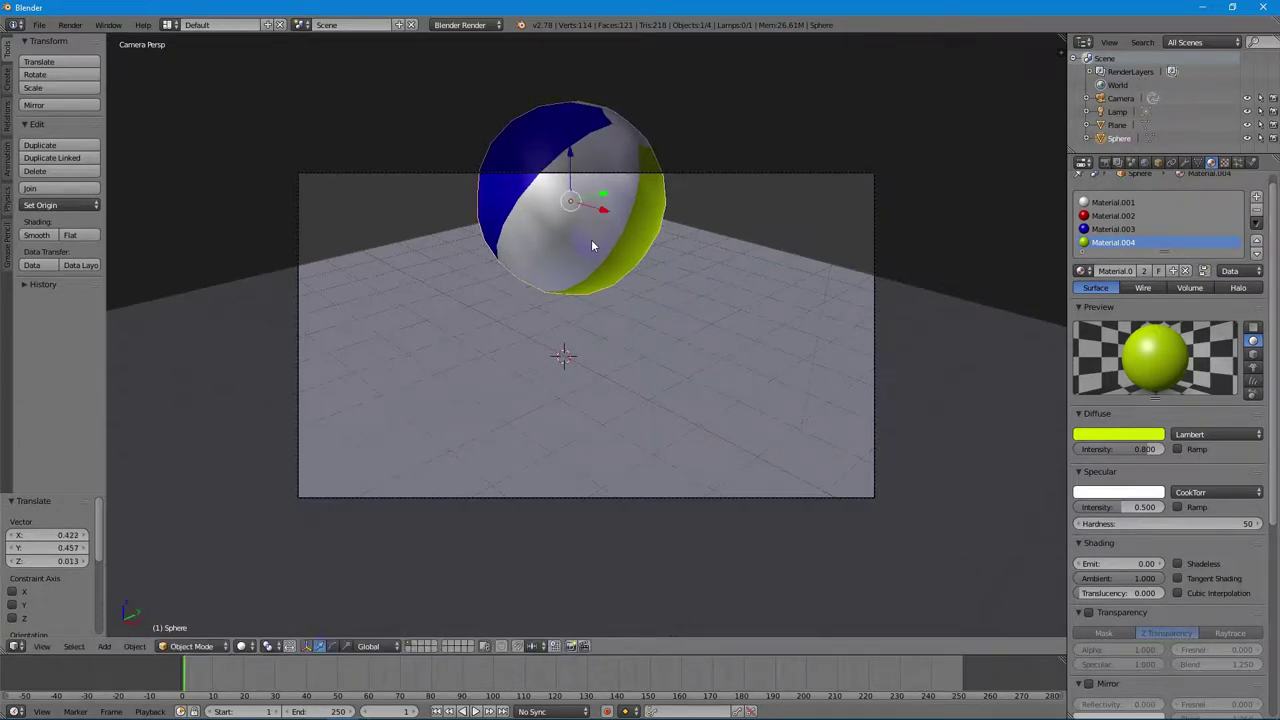
pyautogui.press('KP_0')
pyautogui.press('KP_2')
pyautogui.press('KP_2')
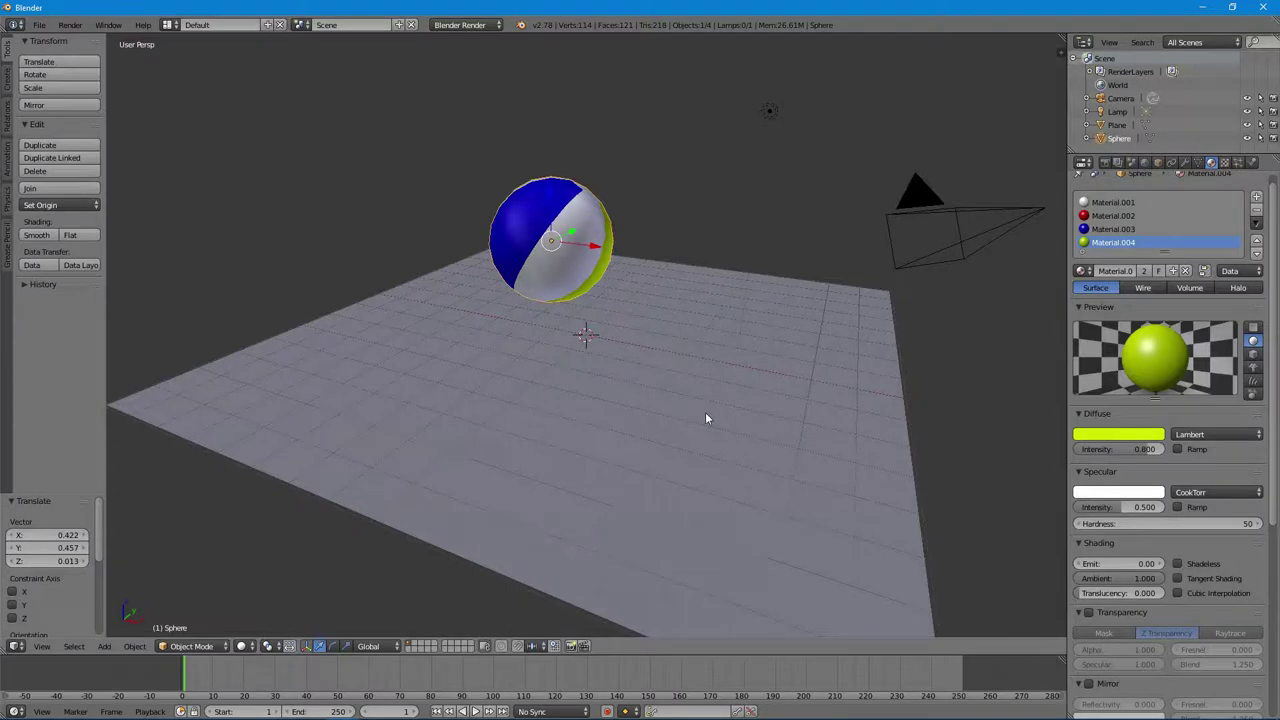
# - Duplicate the ball twice in a row, offsetting each copy about 4 in X and 1.9 in Y from the previous ball
pyautogui.scroll(-2, 705, 418)
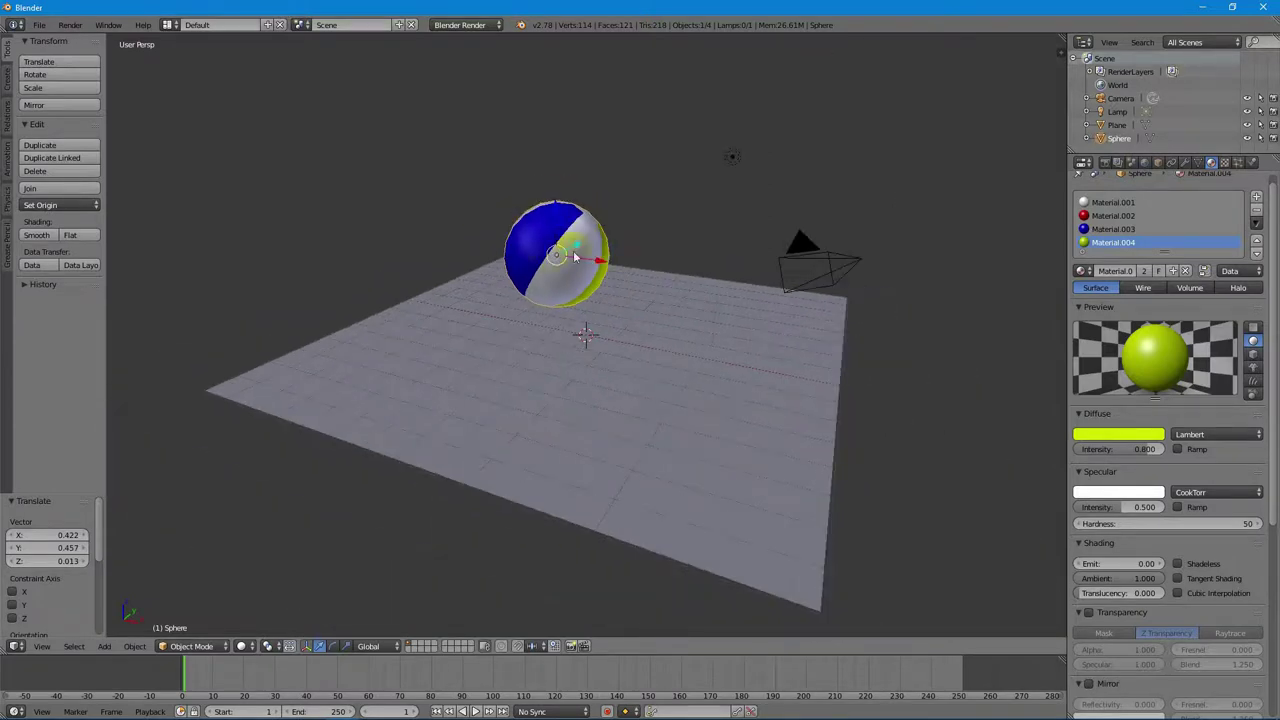
pyautogui.scroll(2, 598, 250)
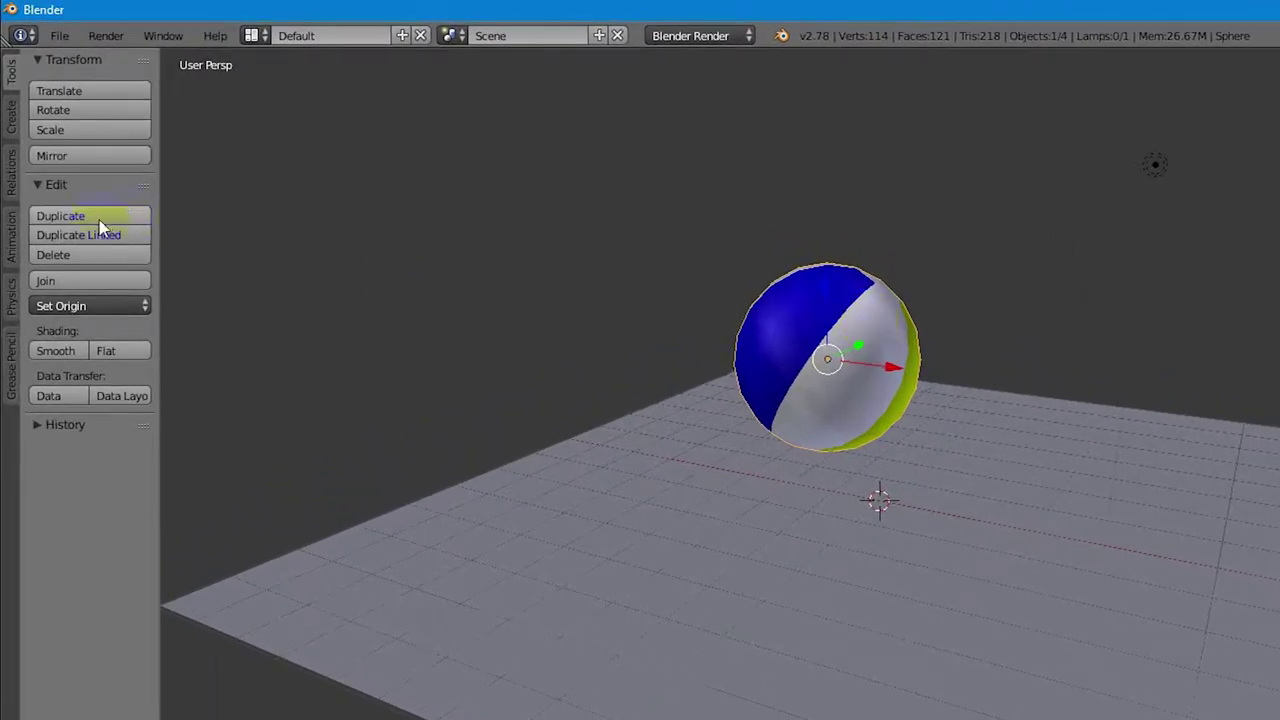
pyautogui.click(102, 221)
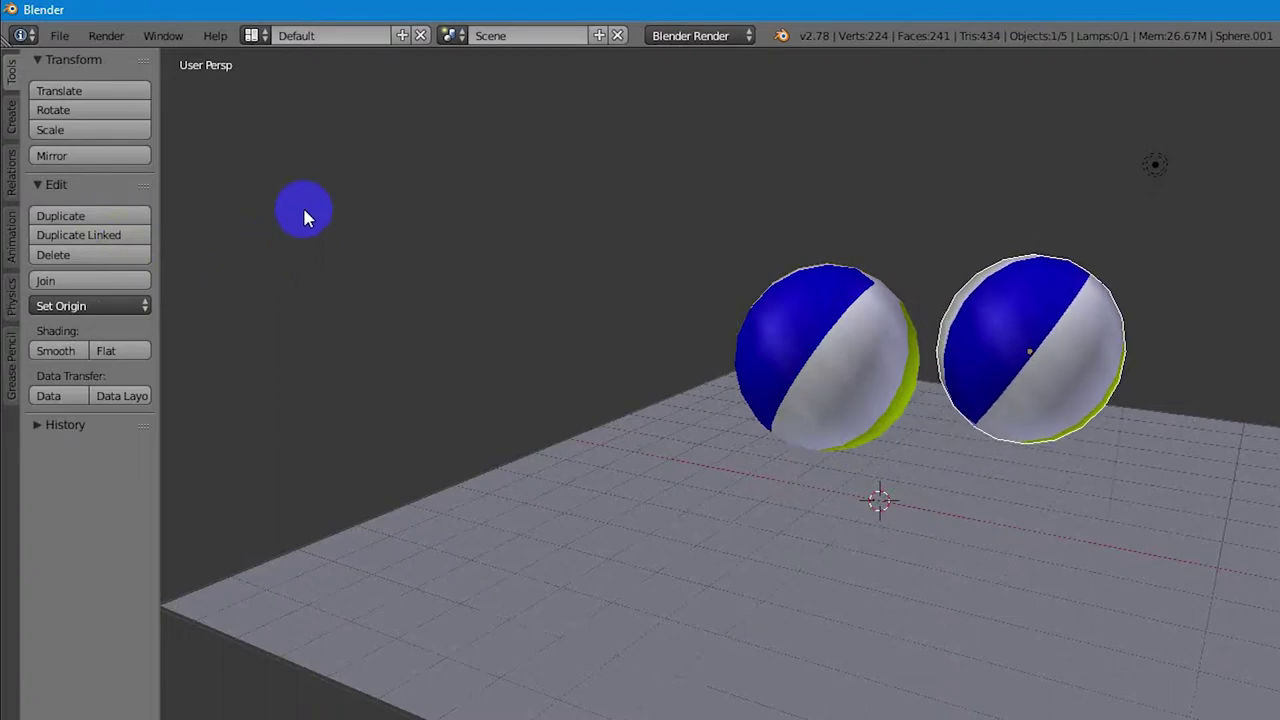
pyautogui.click(301, 209)
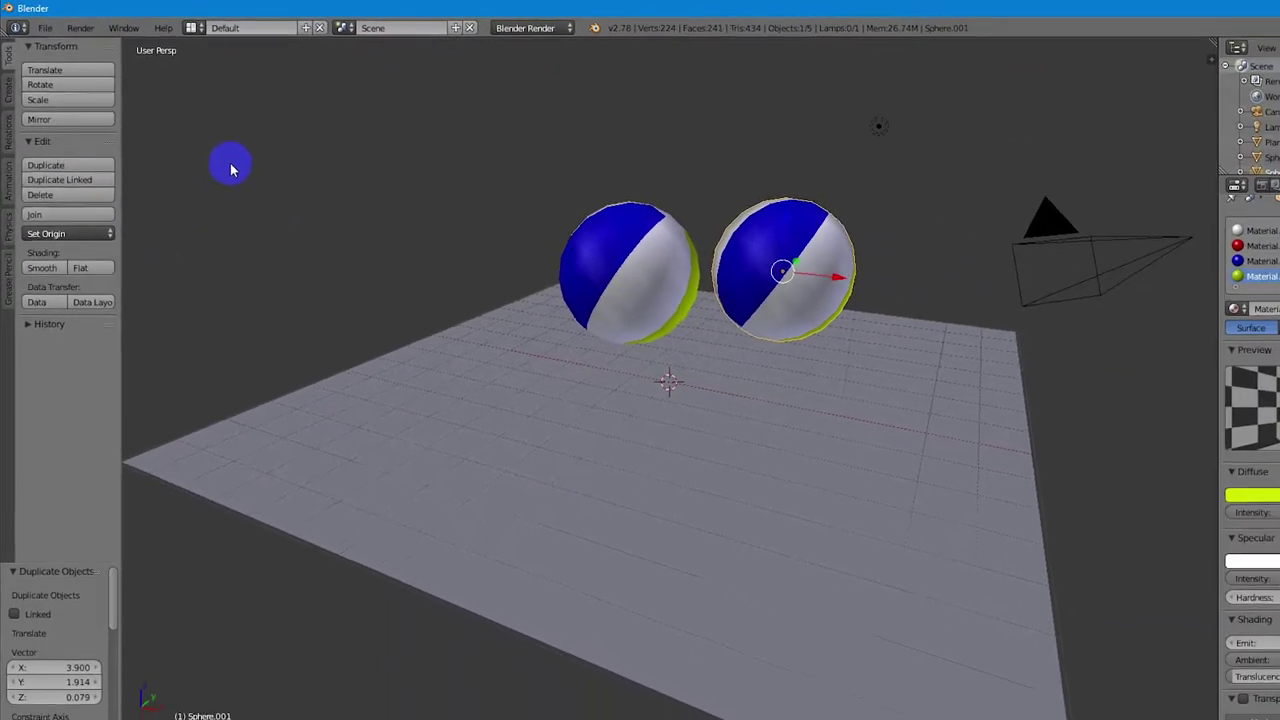
pyautogui.click(97, 187)
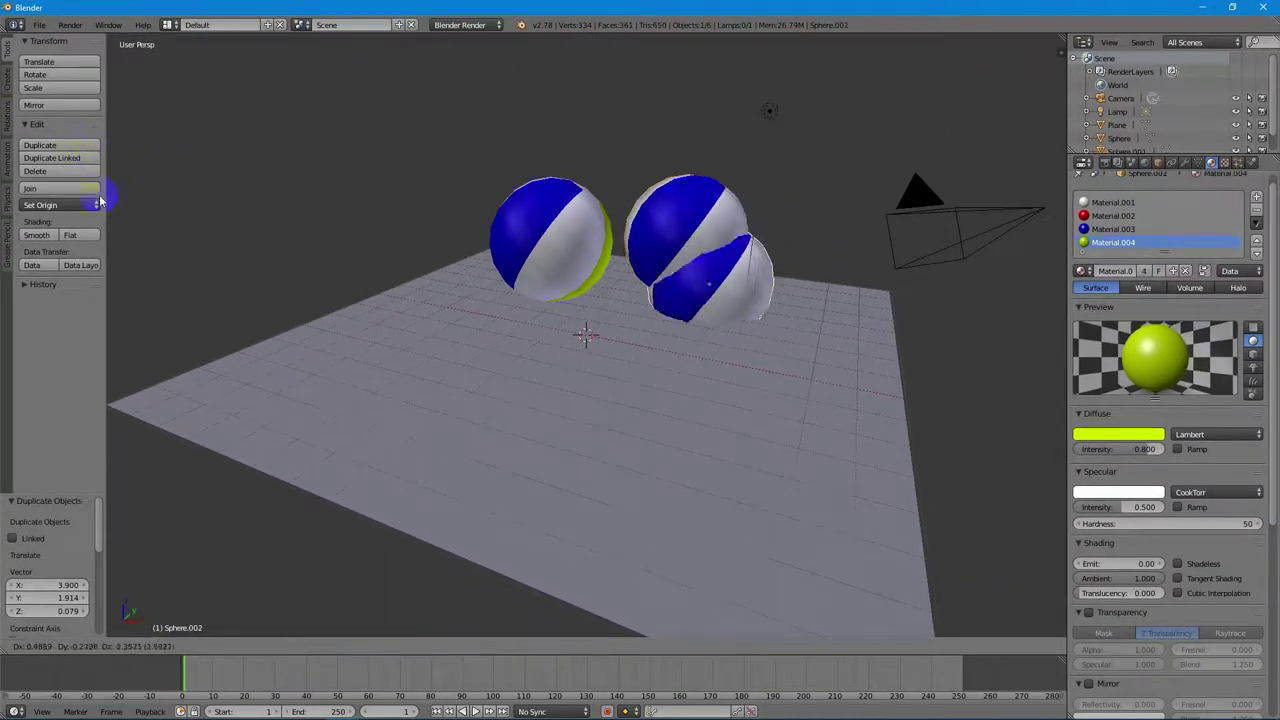
pyautogui.click(211, 148)
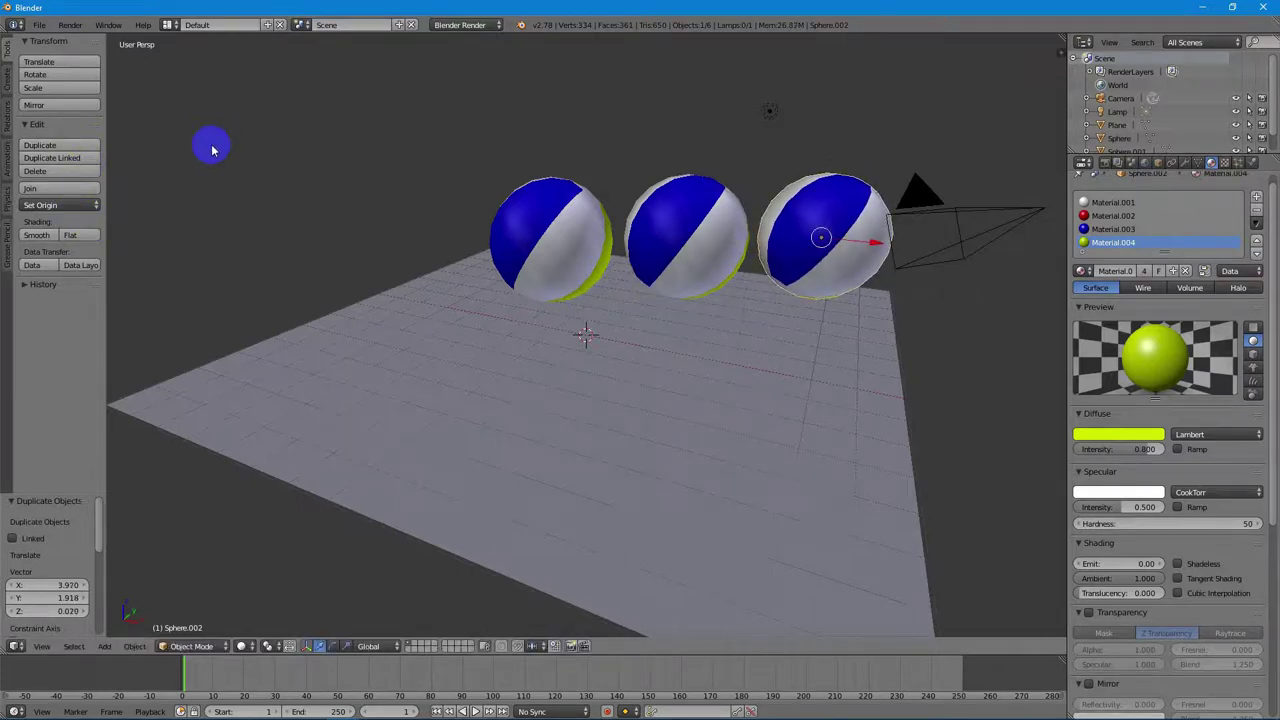
# - Duplicate the last ball to the other side of the original, about -13.1 in X and -5.8 in Y, and scale it to about 0.645
pyautogui.click(80, 146)
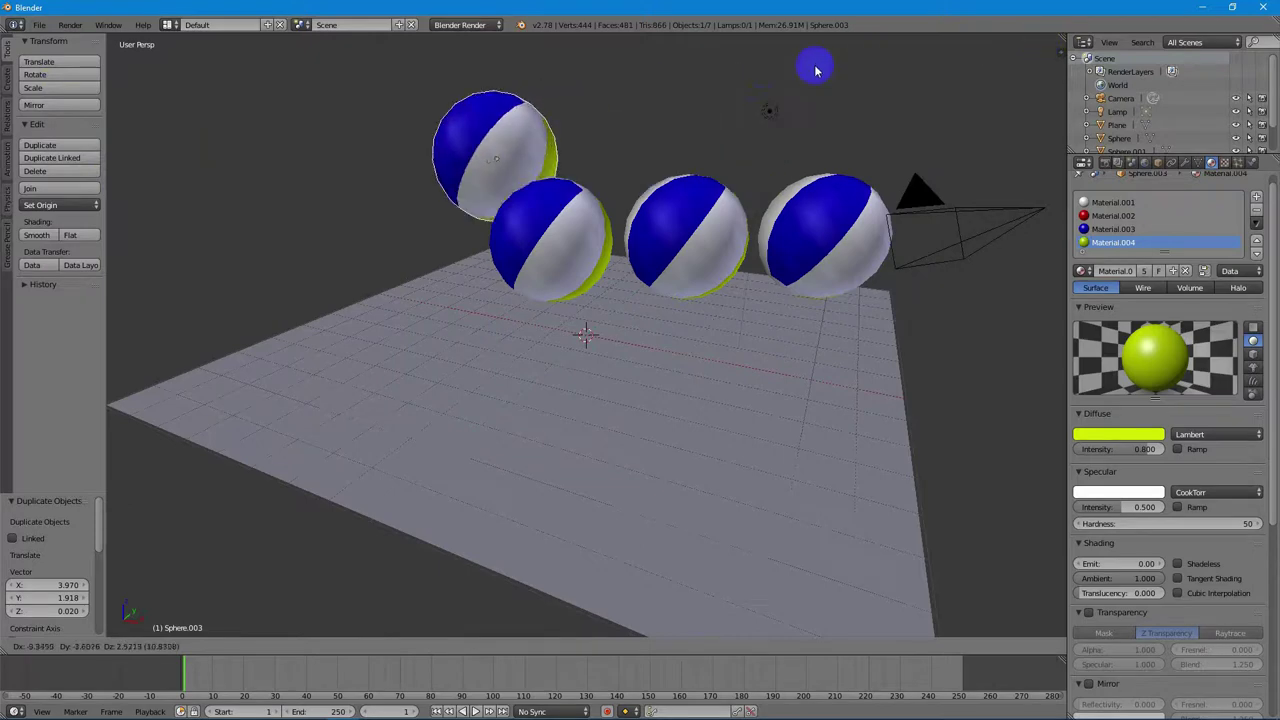
pyautogui.click(397, 224)
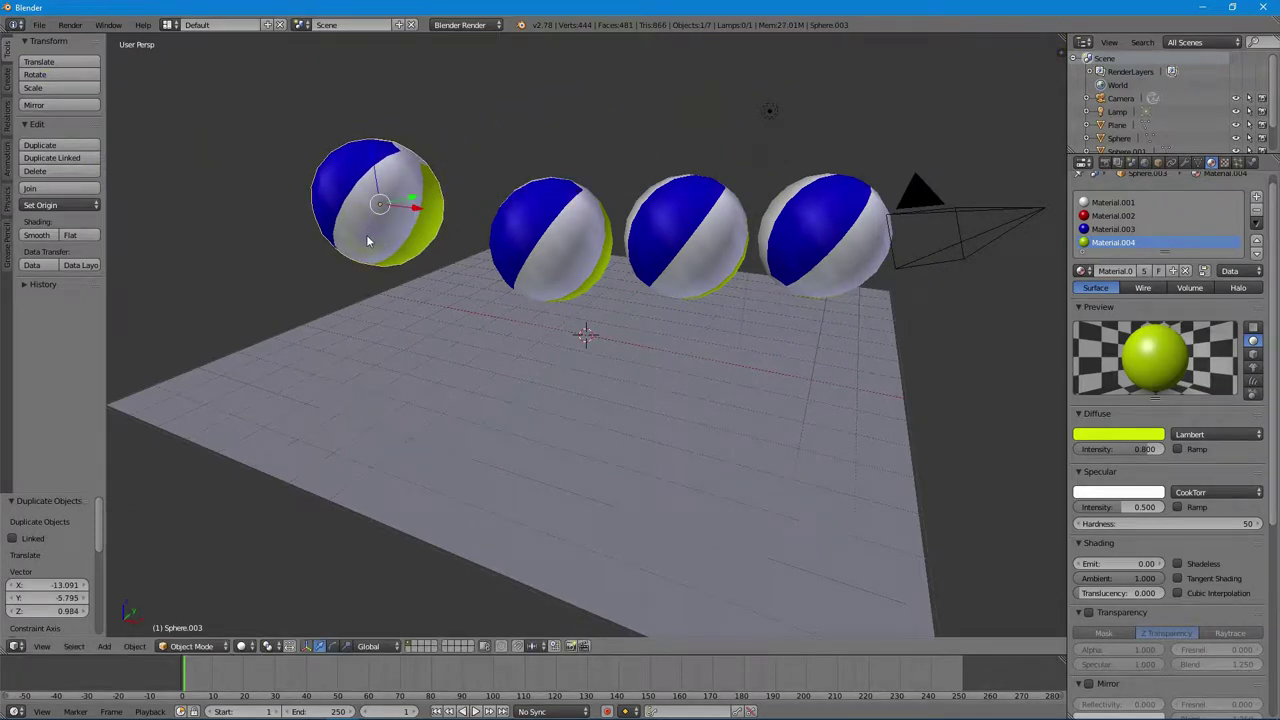
pyautogui.press('s')
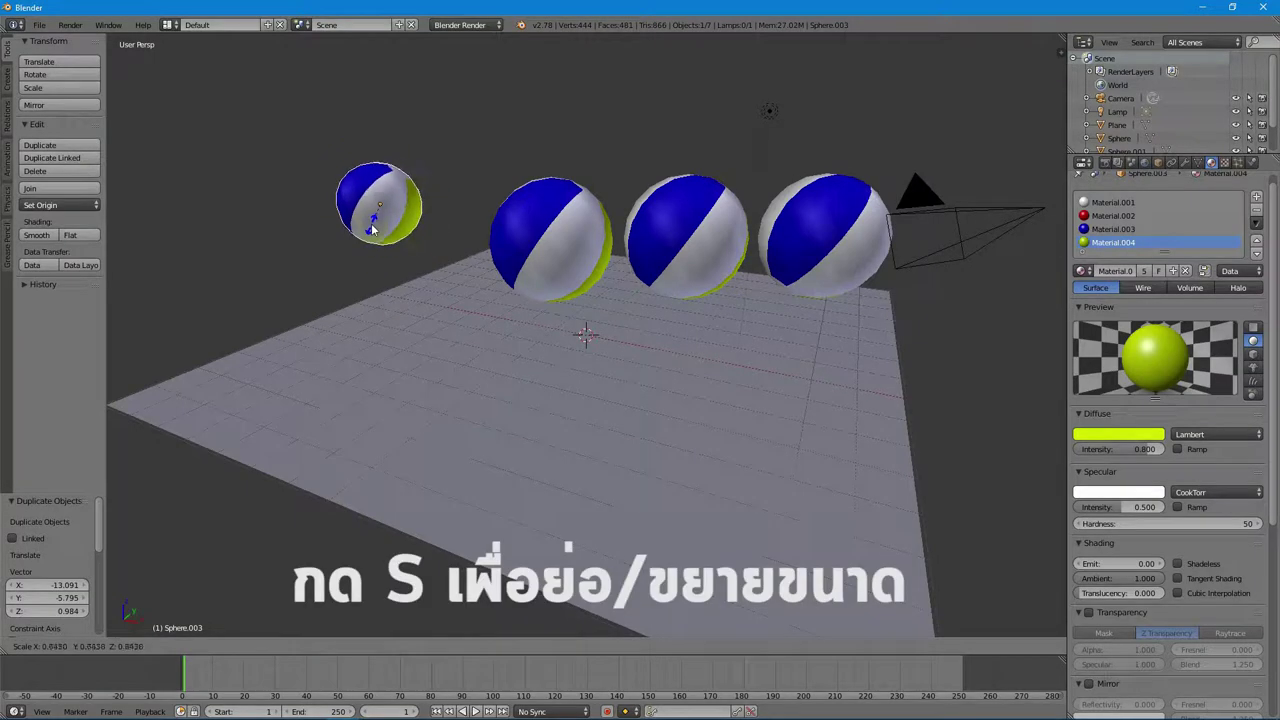
pyautogui.click(372, 230)
# - Scale the first copy, next to the original ball, down to about 0.73
pyautogui.rightClick(693, 238)
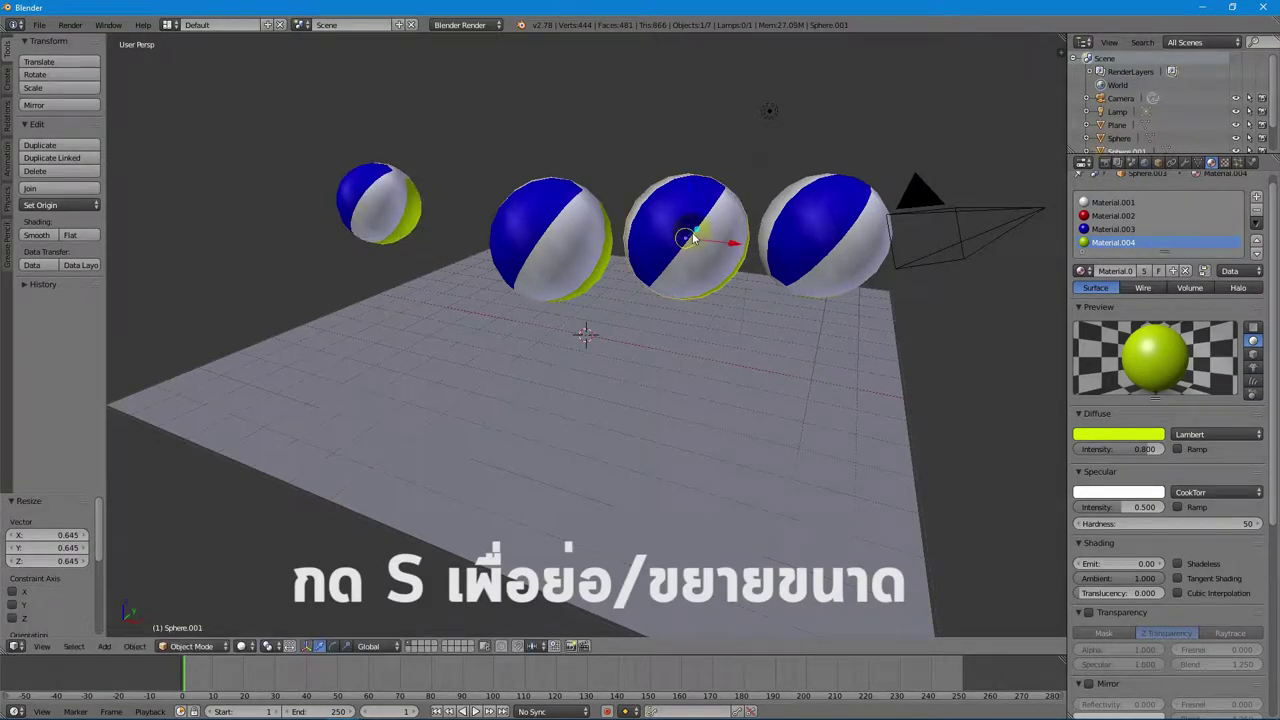
pyautogui.press('s')
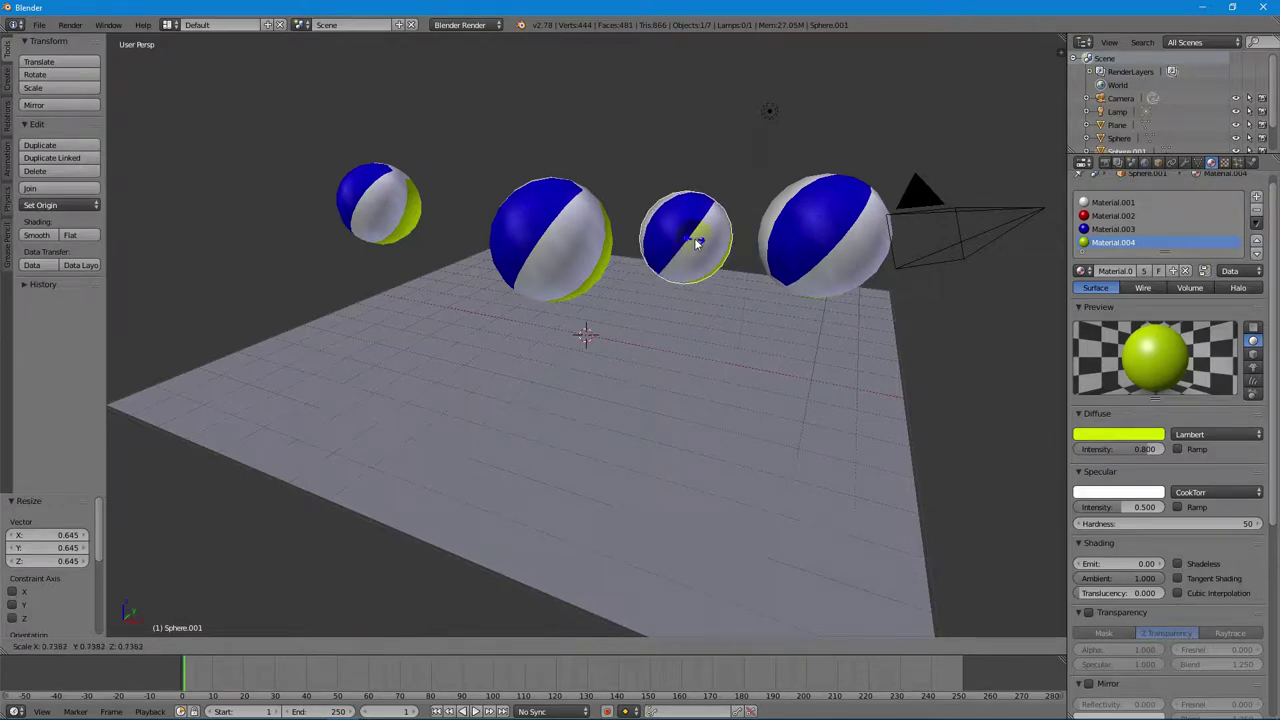
pyautogui.click(697, 242)
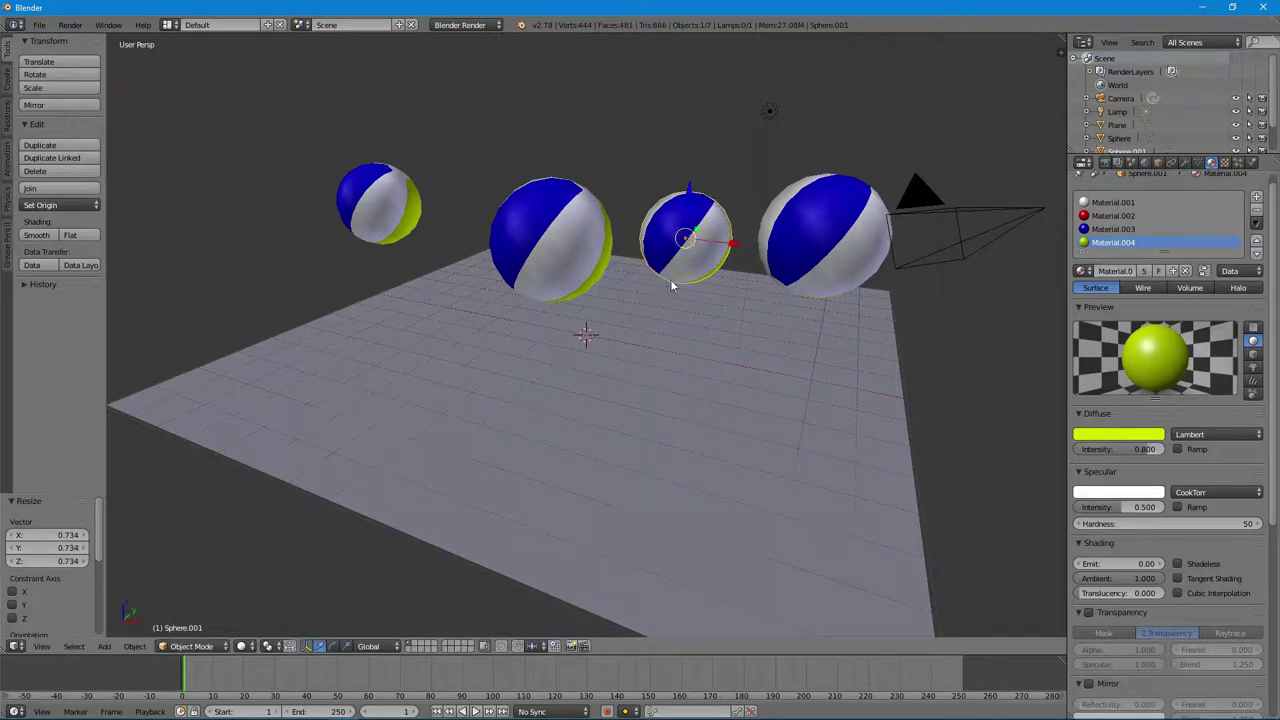
# - Switch to an orthographic view from above and move the original ball about 0.66 in X and -3.41 in Y
pyautogui.scroll(1, 636, 349)
pyautogui.moveTo(636, 364); pyautogui.dragTo(663, 380, button='middle')
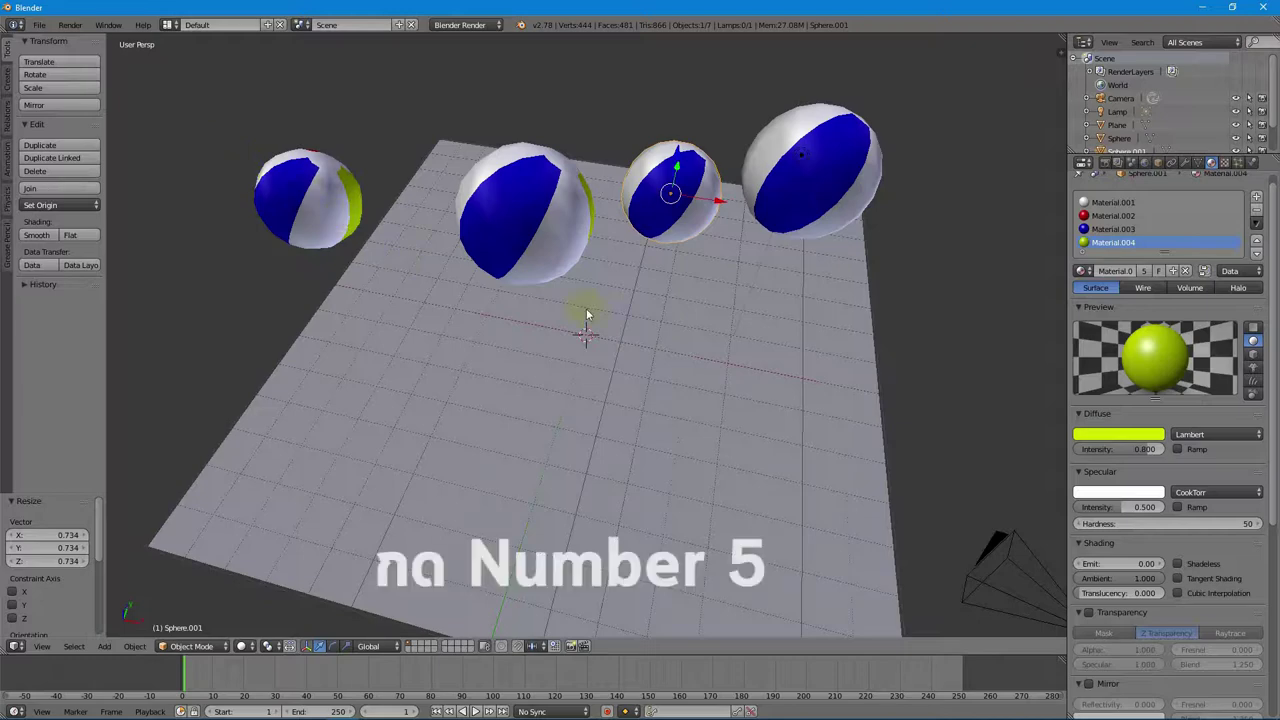
pyautogui.press('KP_5')
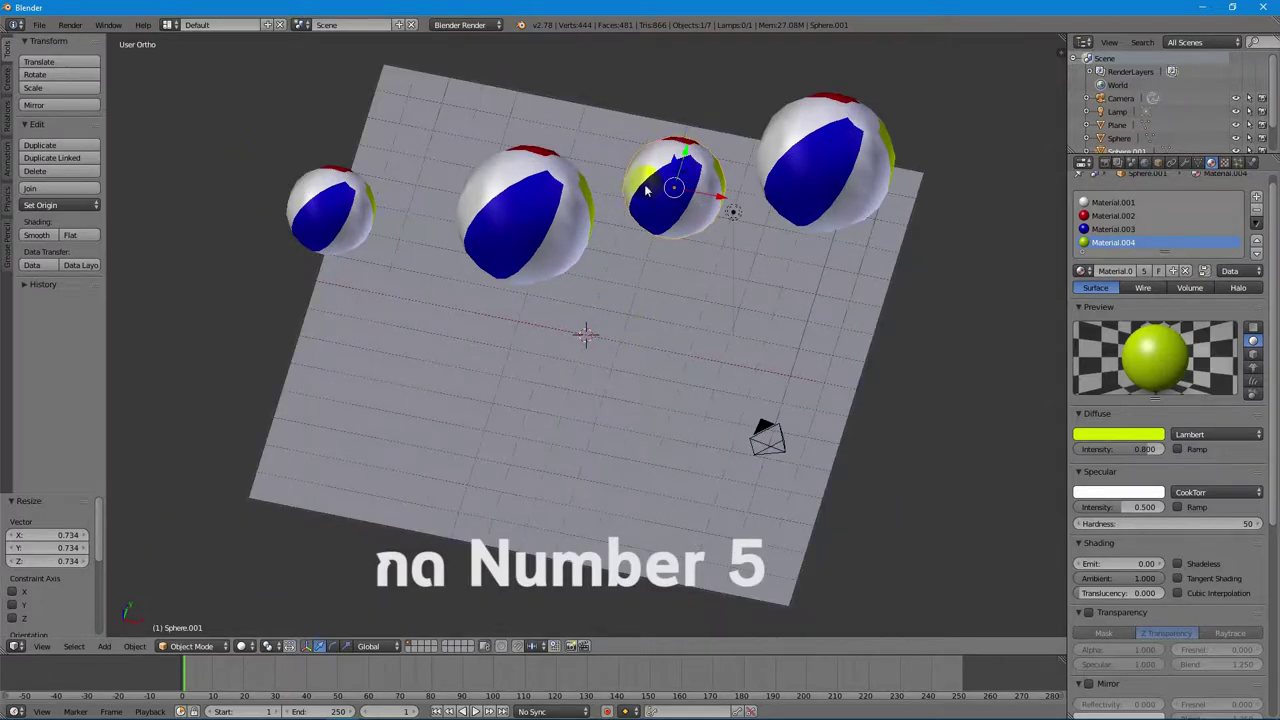
pyautogui.rightClick(522, 224)
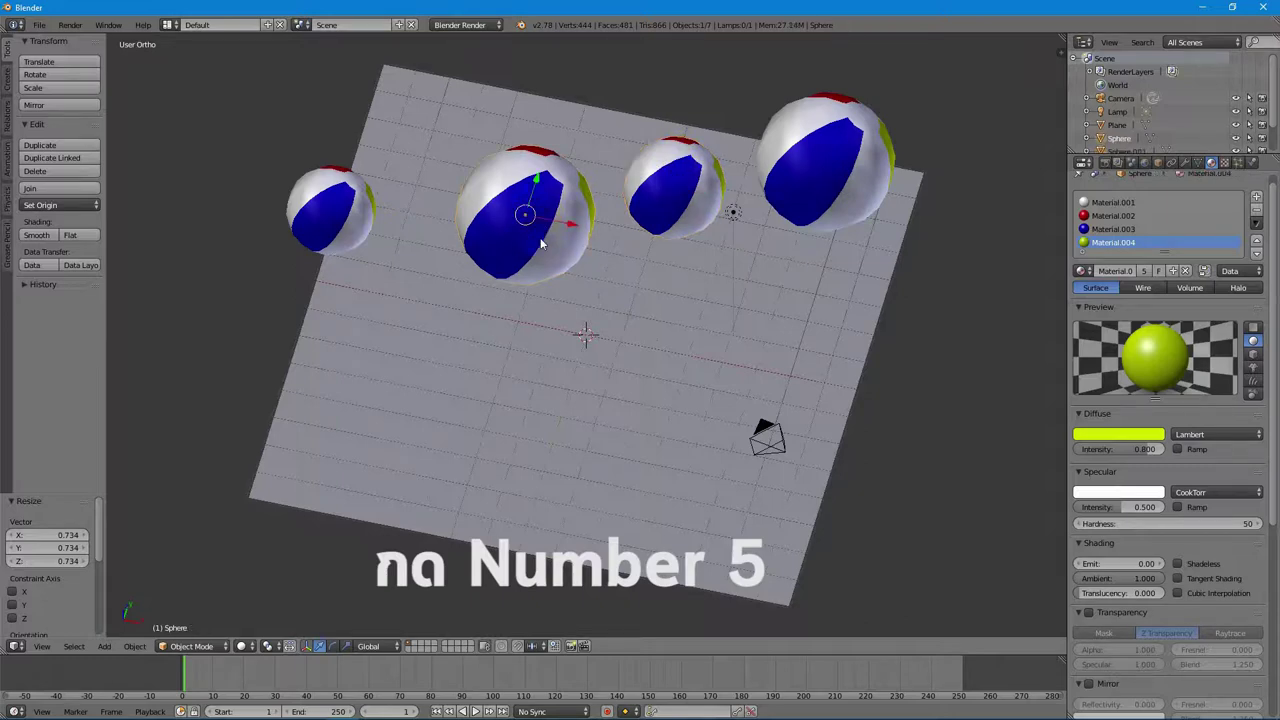
pyautogui.moveTo(586, 341); pyautogui.dragTo(562, 355, button='middle')
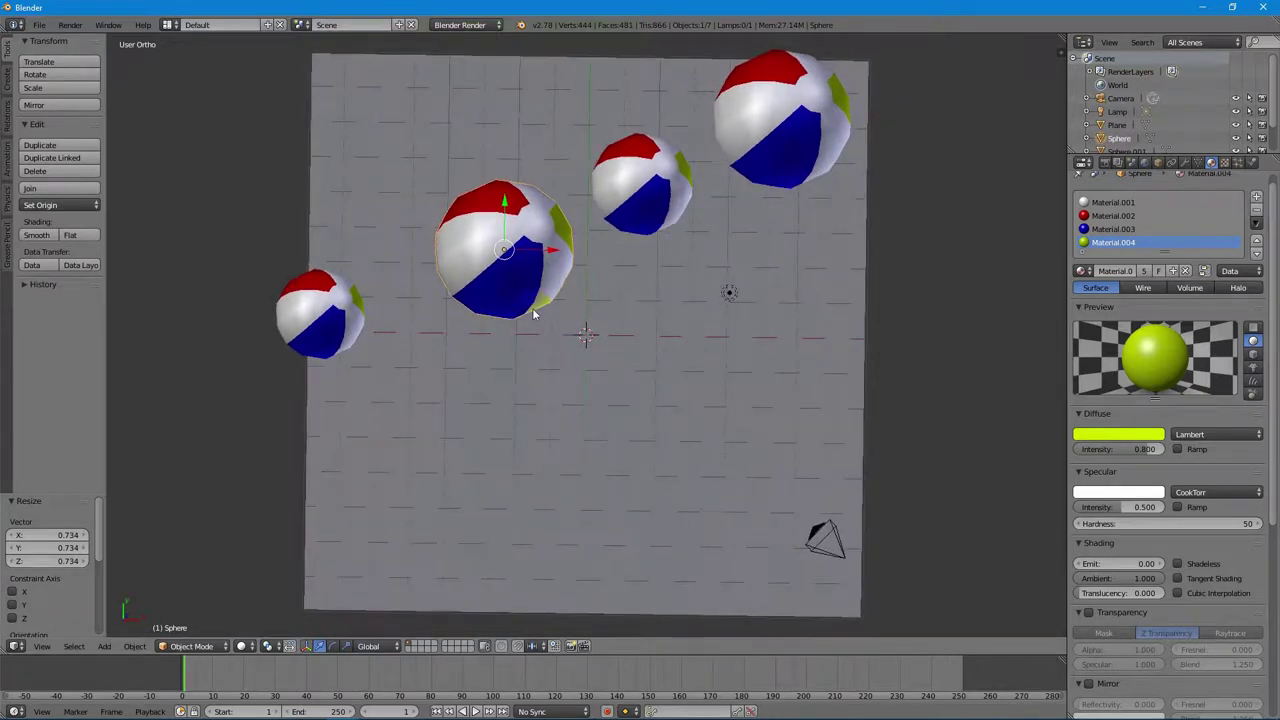
pyautogui.press('g')
pyautogui.click(557, 432)
# - Move the medium-sized ball about -0.75 in X and -2.35 in Y, and the large copy about -1.54 in X and -5.8 in Y
pyautogui.rightClick(650, 193)
pyautogui.press('g')
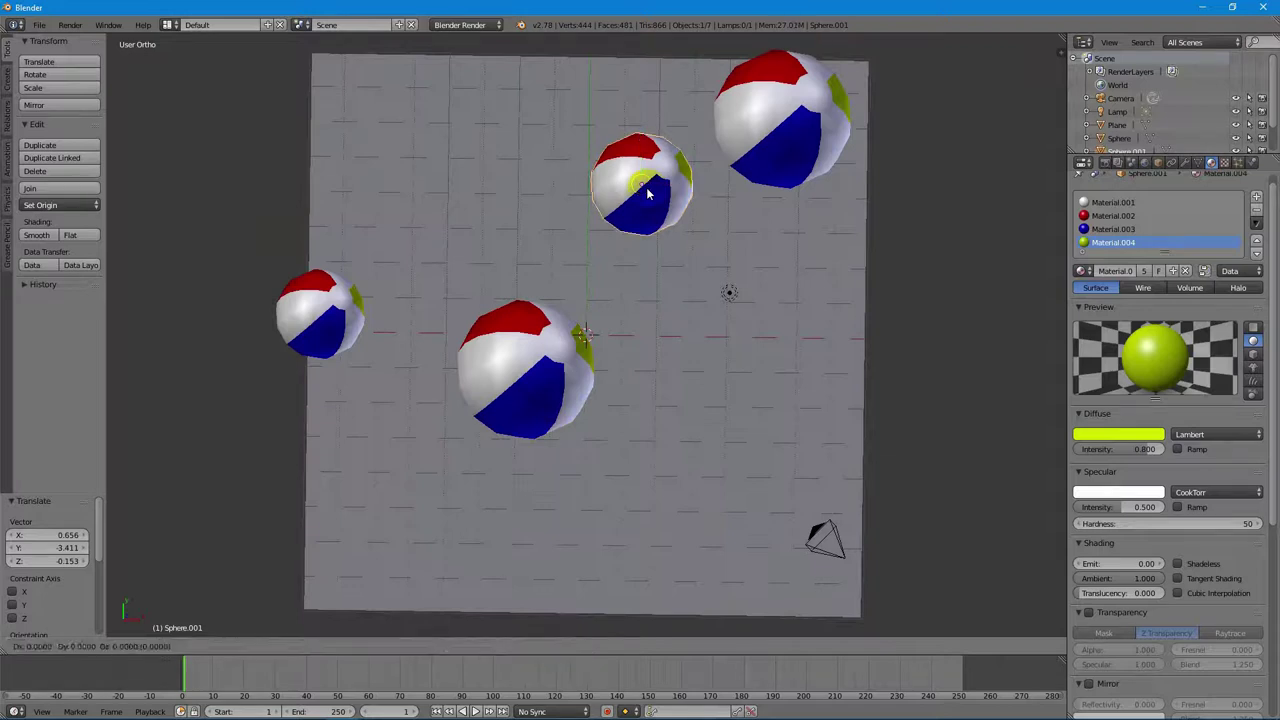
pyautogui.click(620, 275)
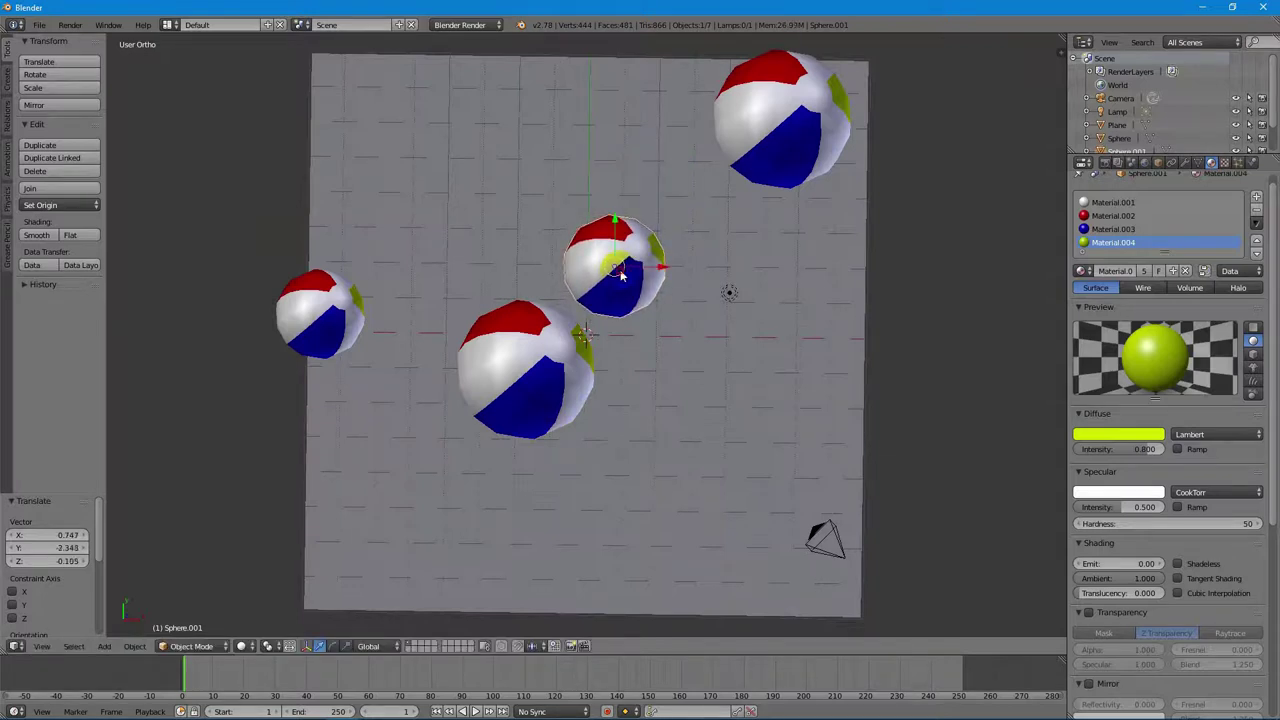
pyautogui.rightClick(785, 155)
pyautogui.press('g')
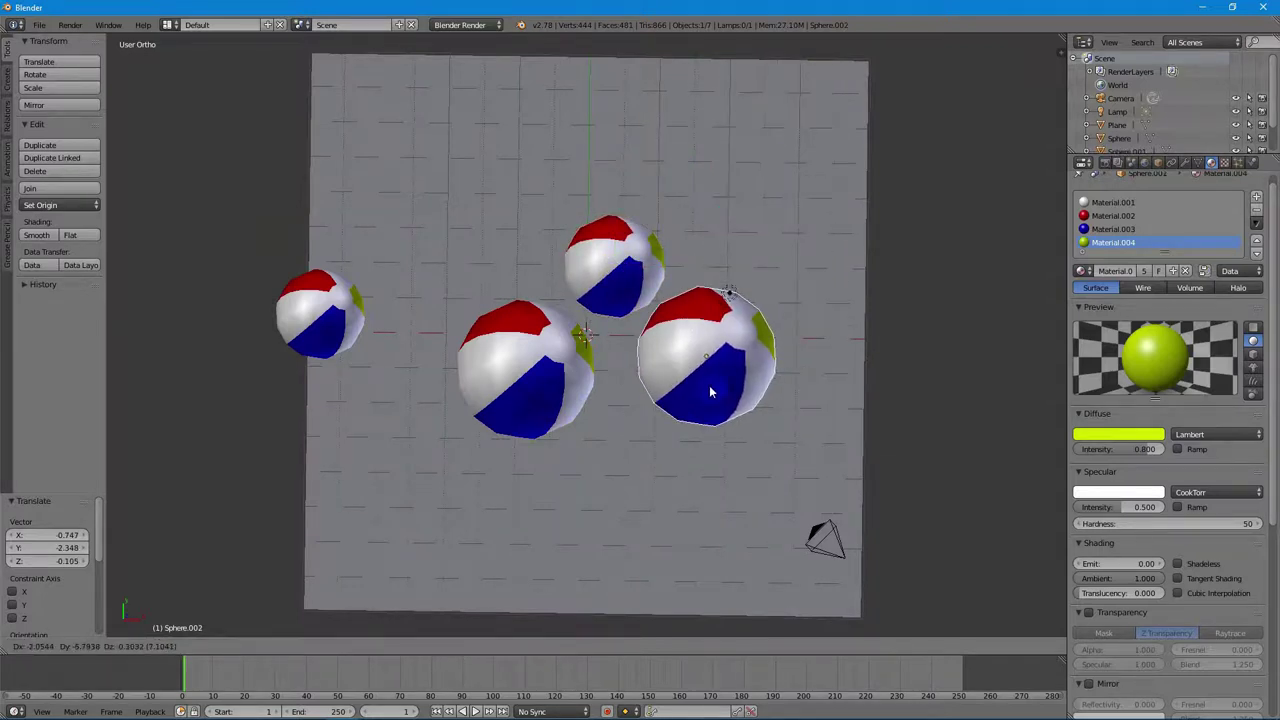
pyautogui.click(730, 358)
# - Move the smallest ball about 9.2 in X and -2.67 in Y, between the two large balls, and rotate it about -83.3°
pyautogui.rightClick(335, 320)
pyautogui.press('g')
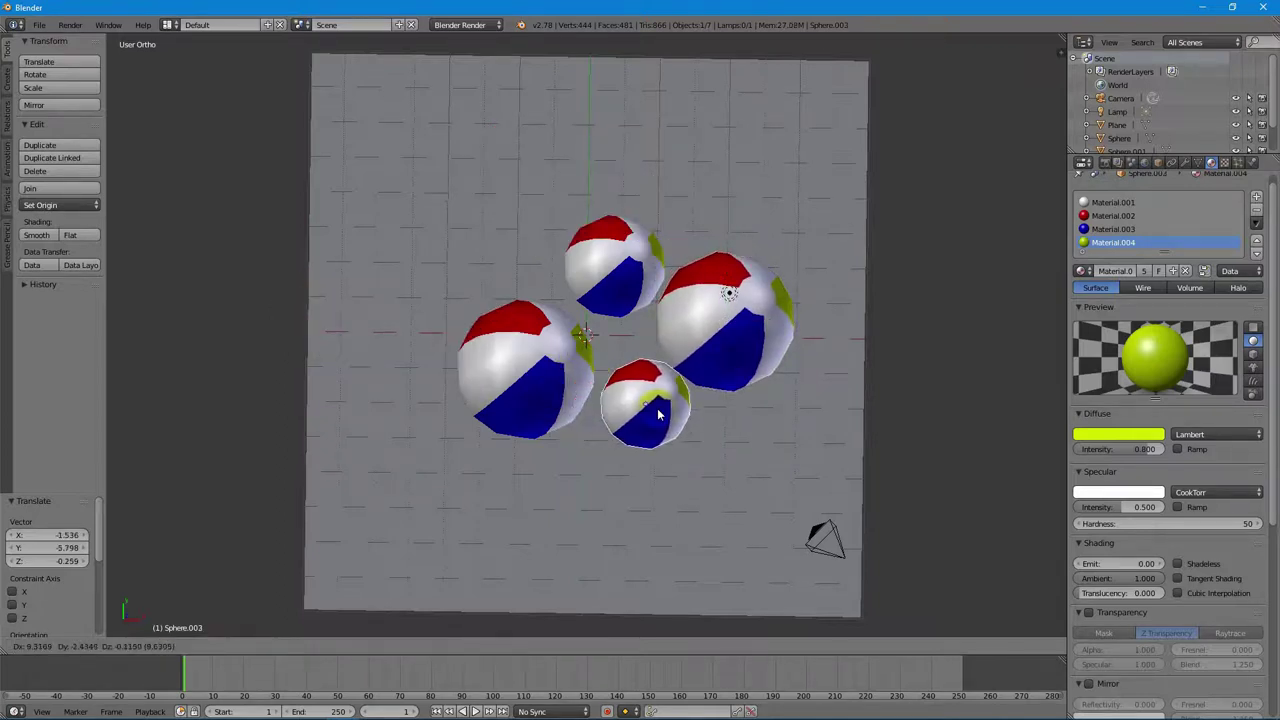
pyautogui.click(655, 423)
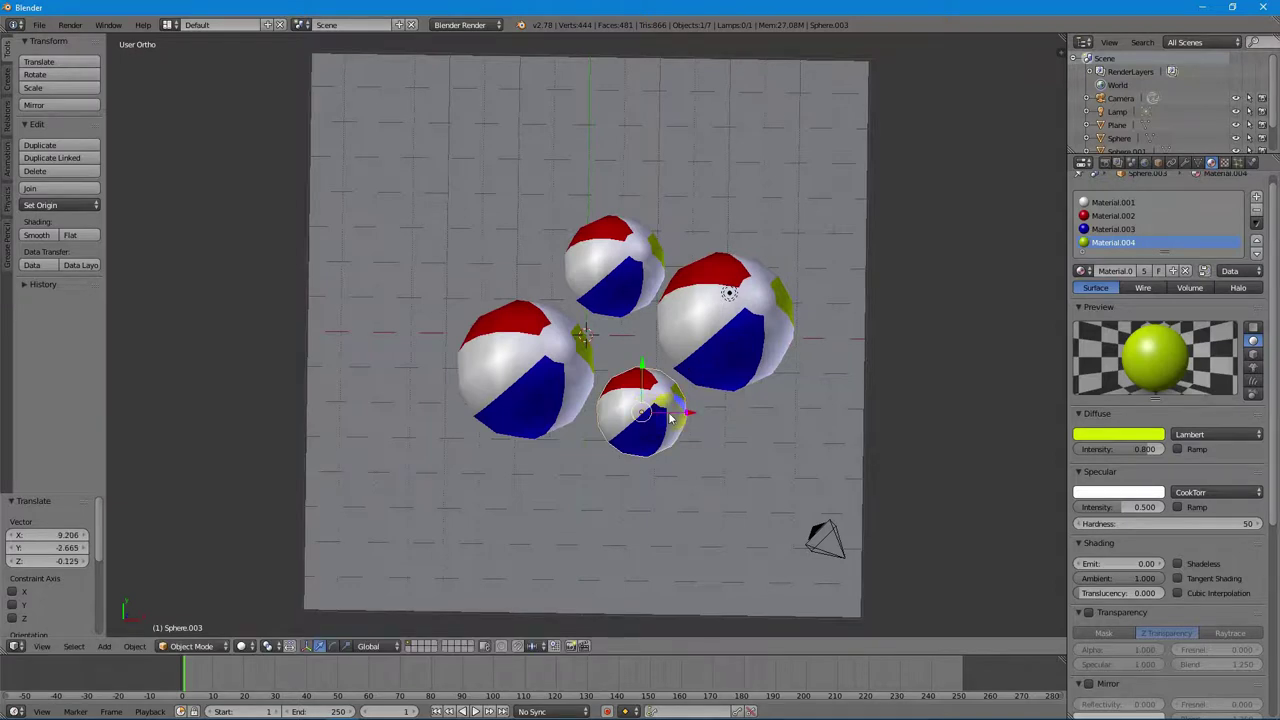
pyautogui.press('r')
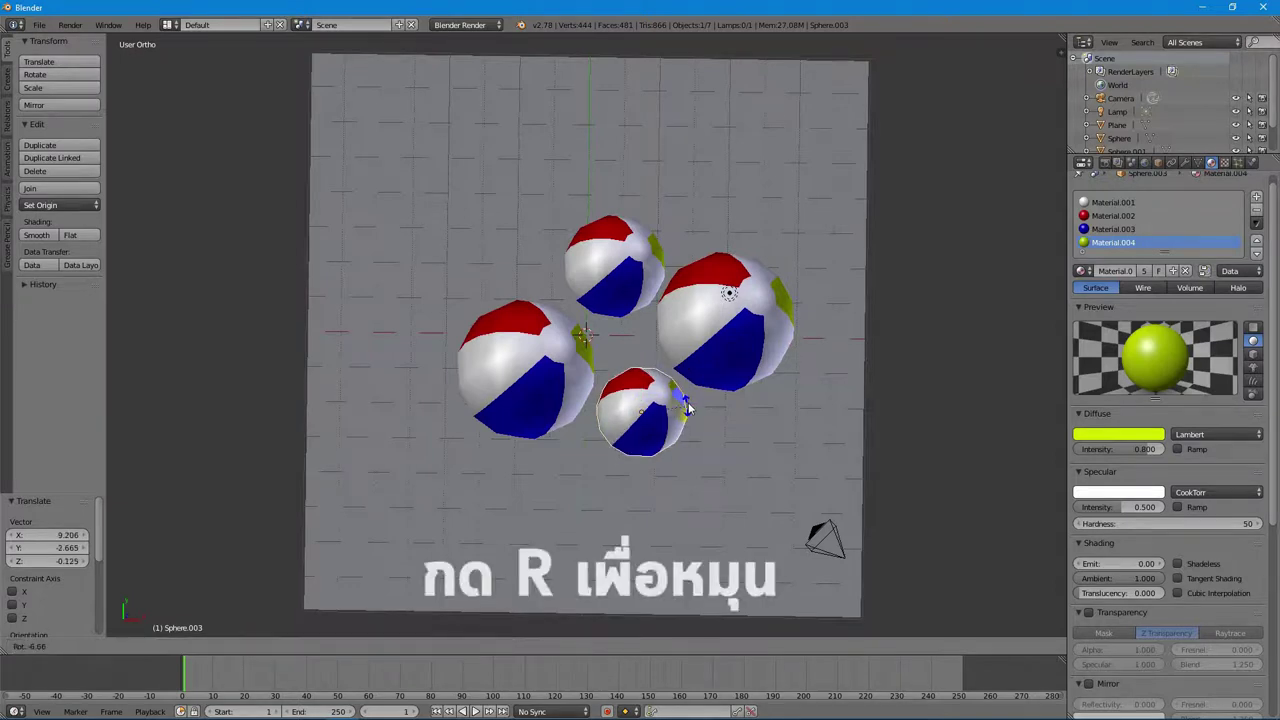
pyautogui.click(642, 347)
# - Rotate the medium-sized ball at the back of the group about -85.2°
pyautogui.rightClick(626, 280)
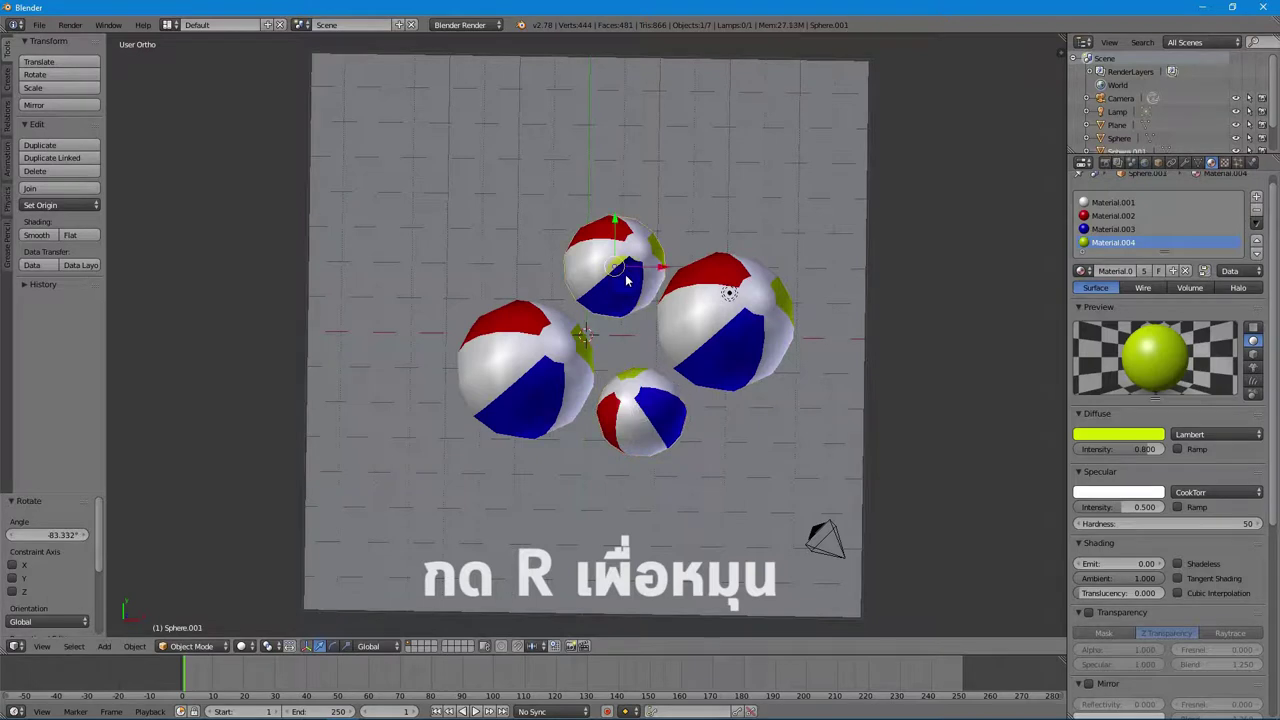
pyautogui.press('r')
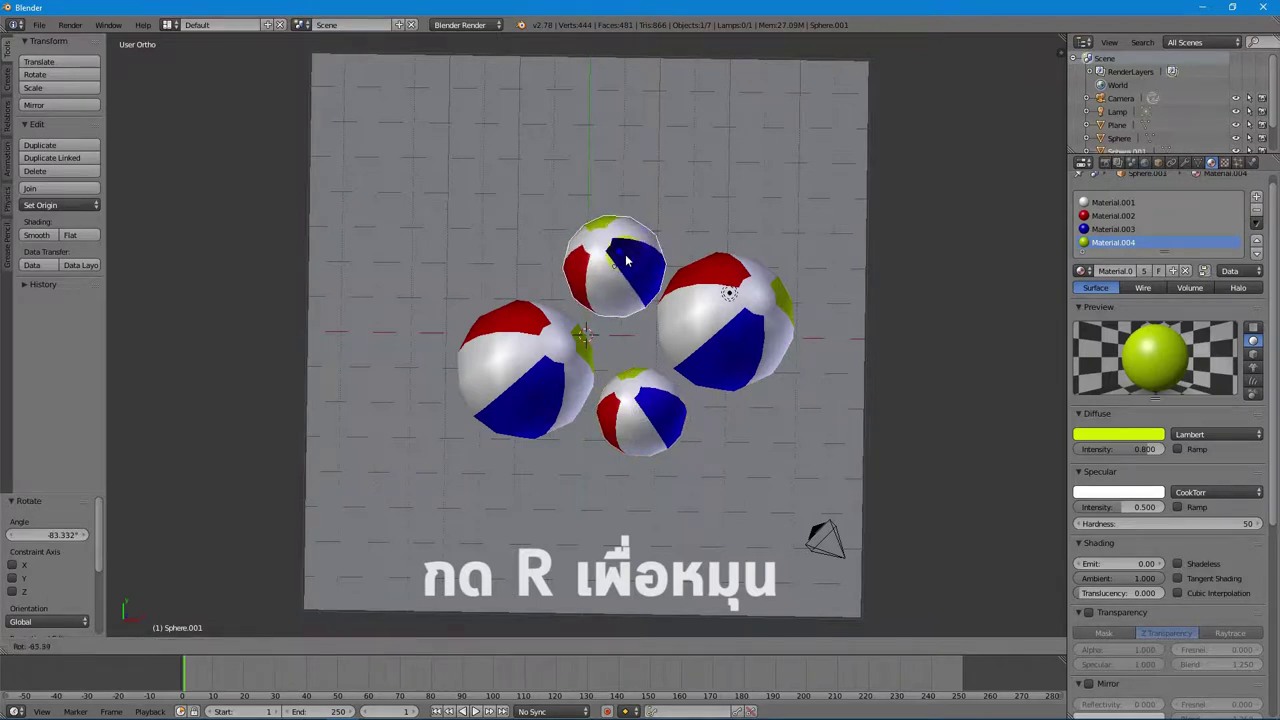
pyautogui.click(662, 276)
pyautogui.press('r')
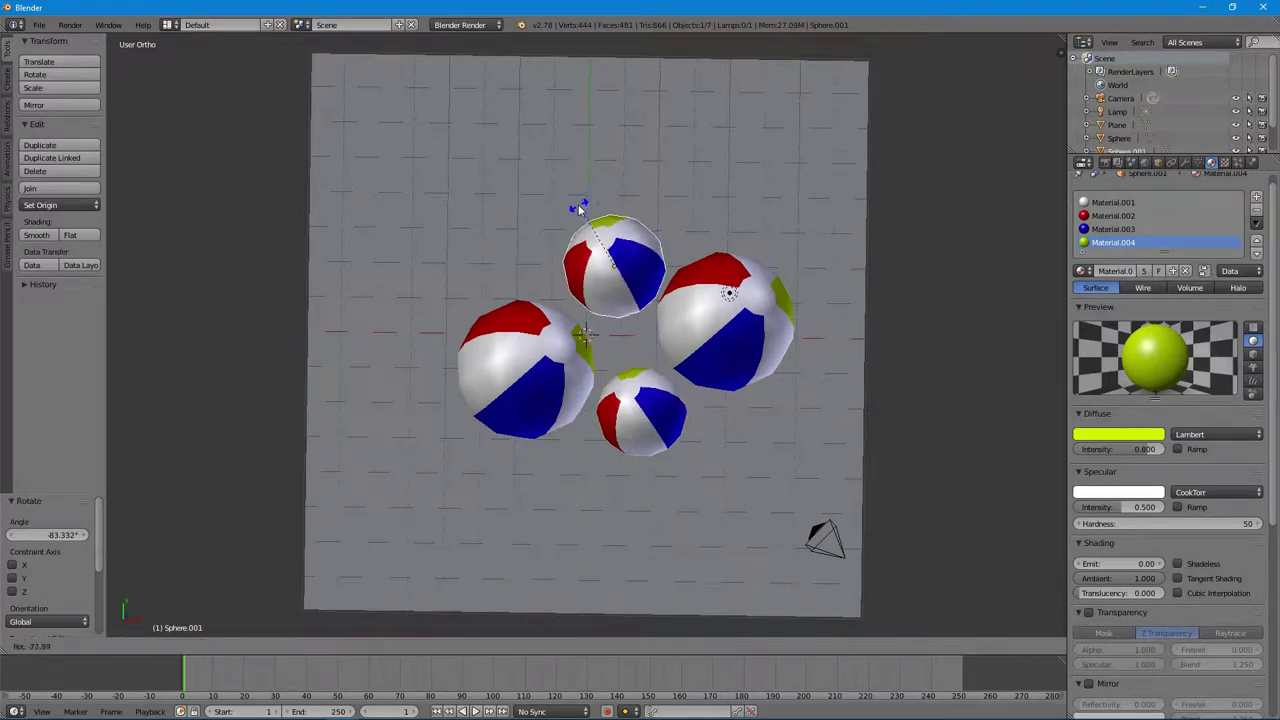
pyautogui.click(605, 240)
# - Rotate the large copy of the ball about 67.3°
pyautogui.rightClick(750, 341)
pyautogui.press('r')
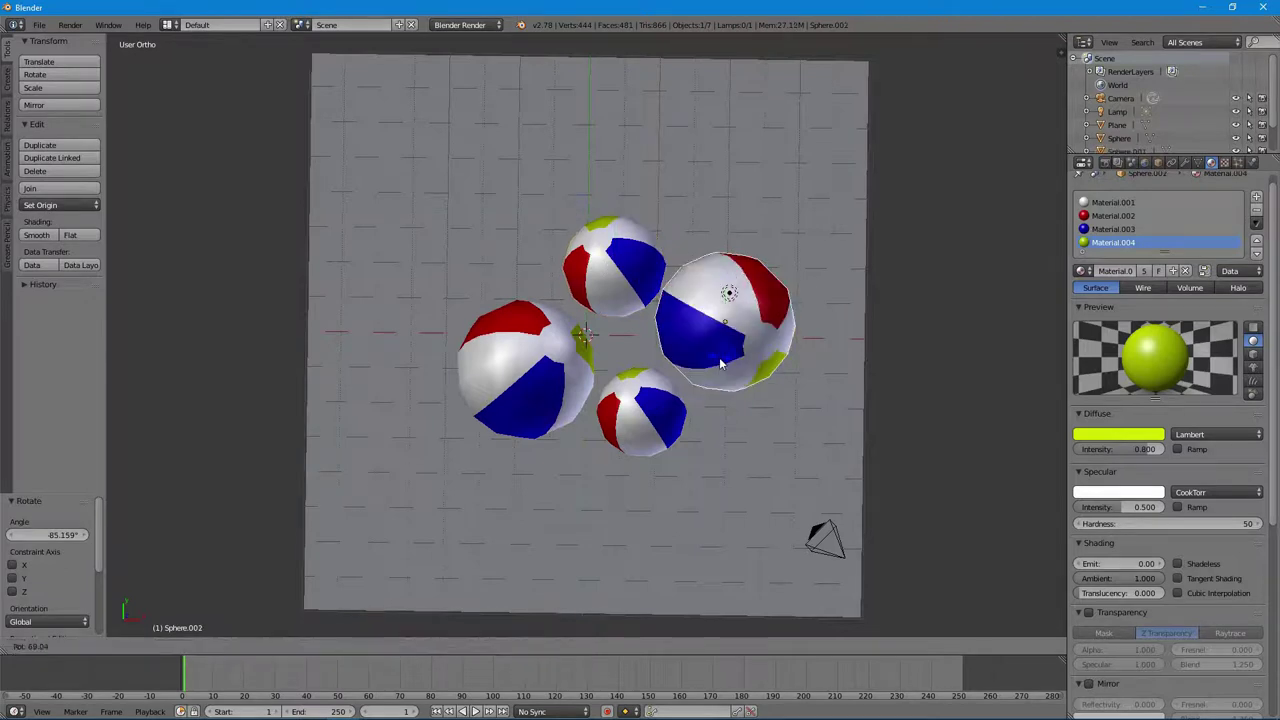
pyautogui.rightClick(715, 365)
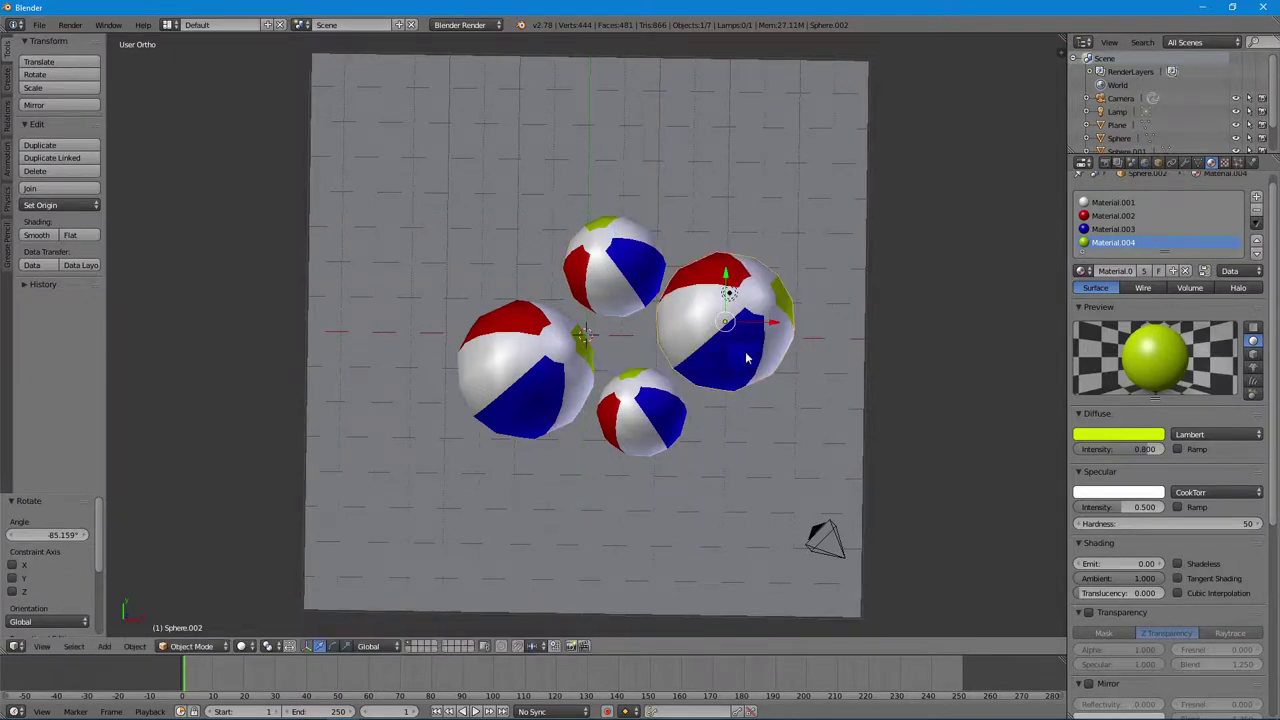
pyautogui.press('r')
pyautogui.click(695, 381)
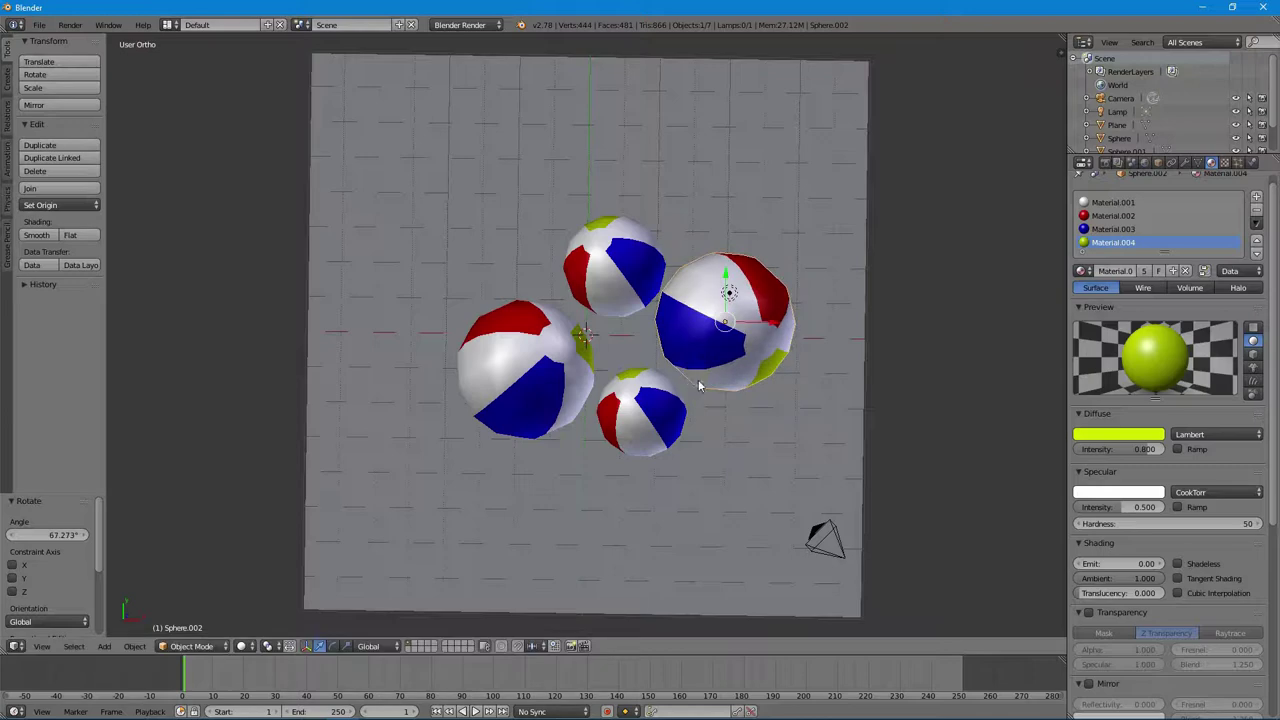
# - From the side, raise the large copy about 0.21 in Z and move the smallest ball about 0.38 in X and -1.48 in Z
pyautogui.moveTo(754, 439); pyautogui.dragTo(754, 289, button='middle')
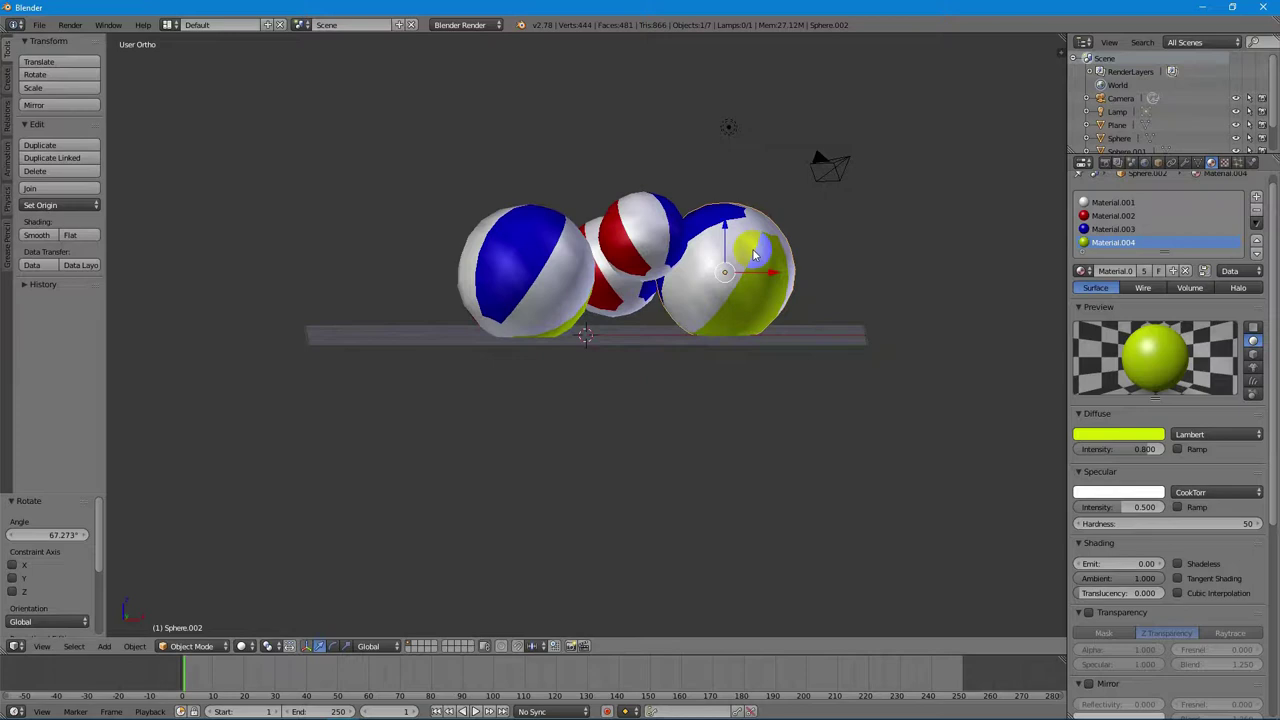
pyautogui.press('g')
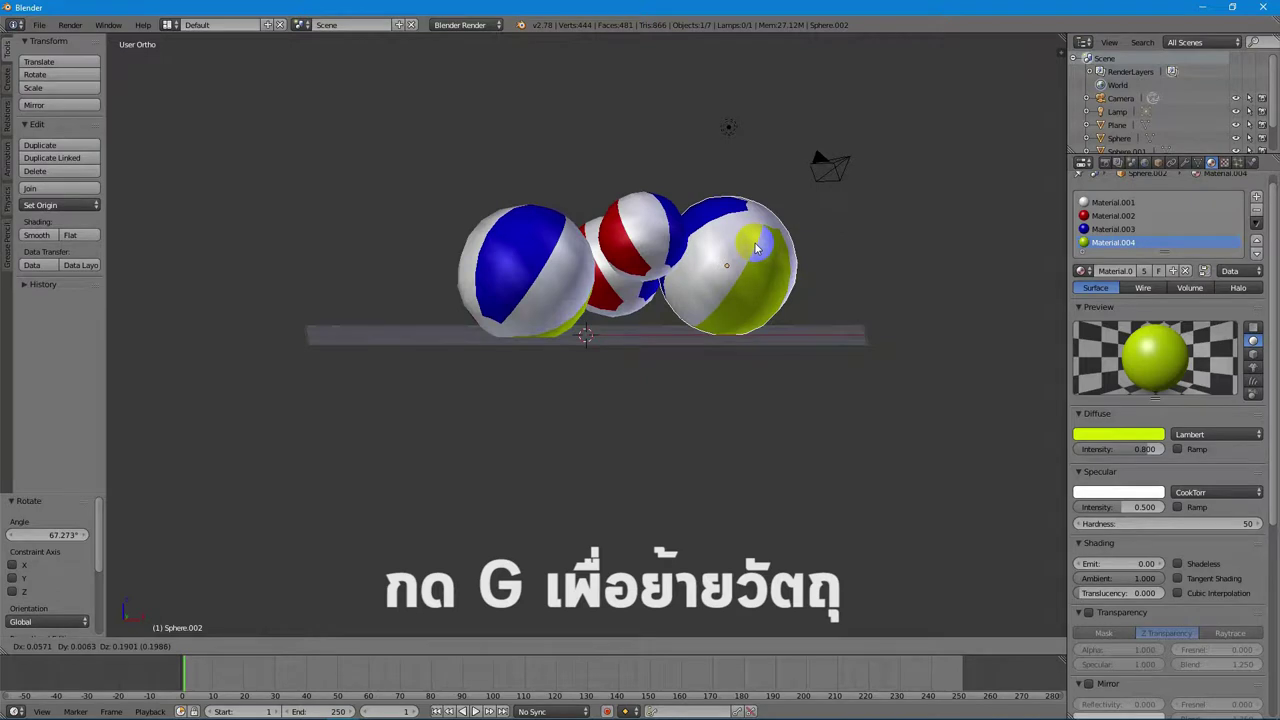
pyautogui.click(757, 248)
pyautogui.rightClick(645, 233)
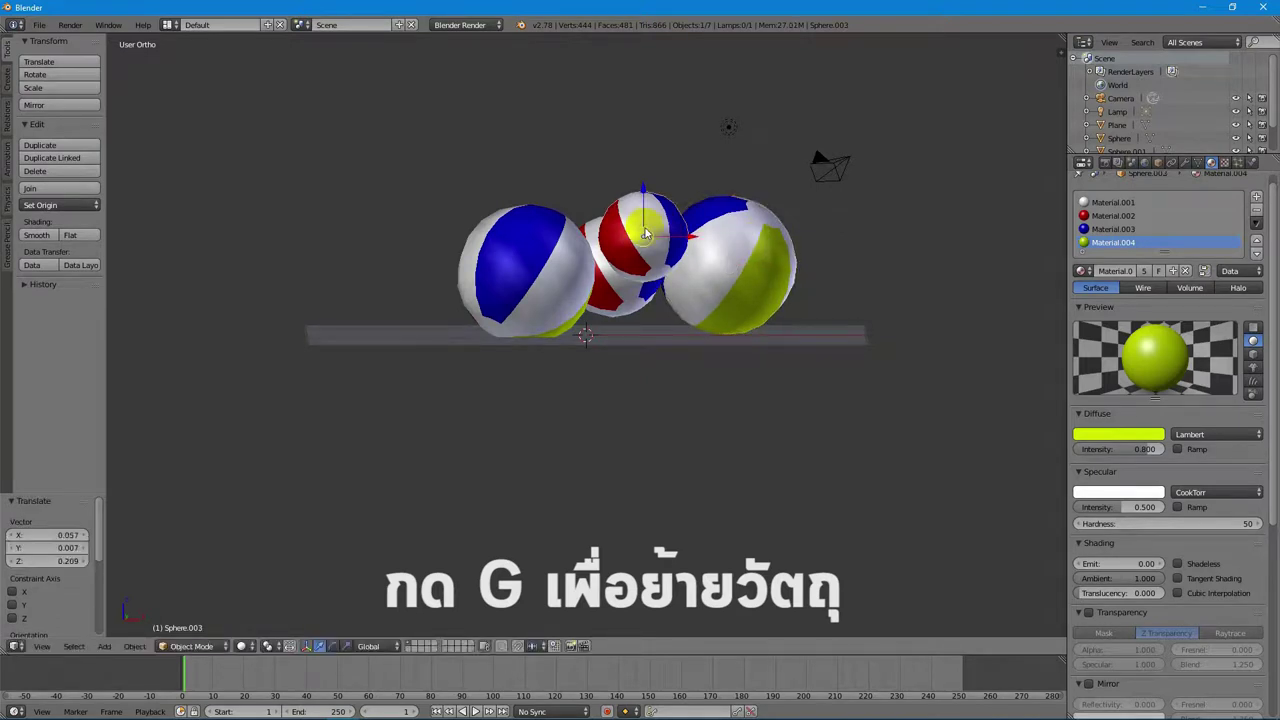
pyautogui.press('g')
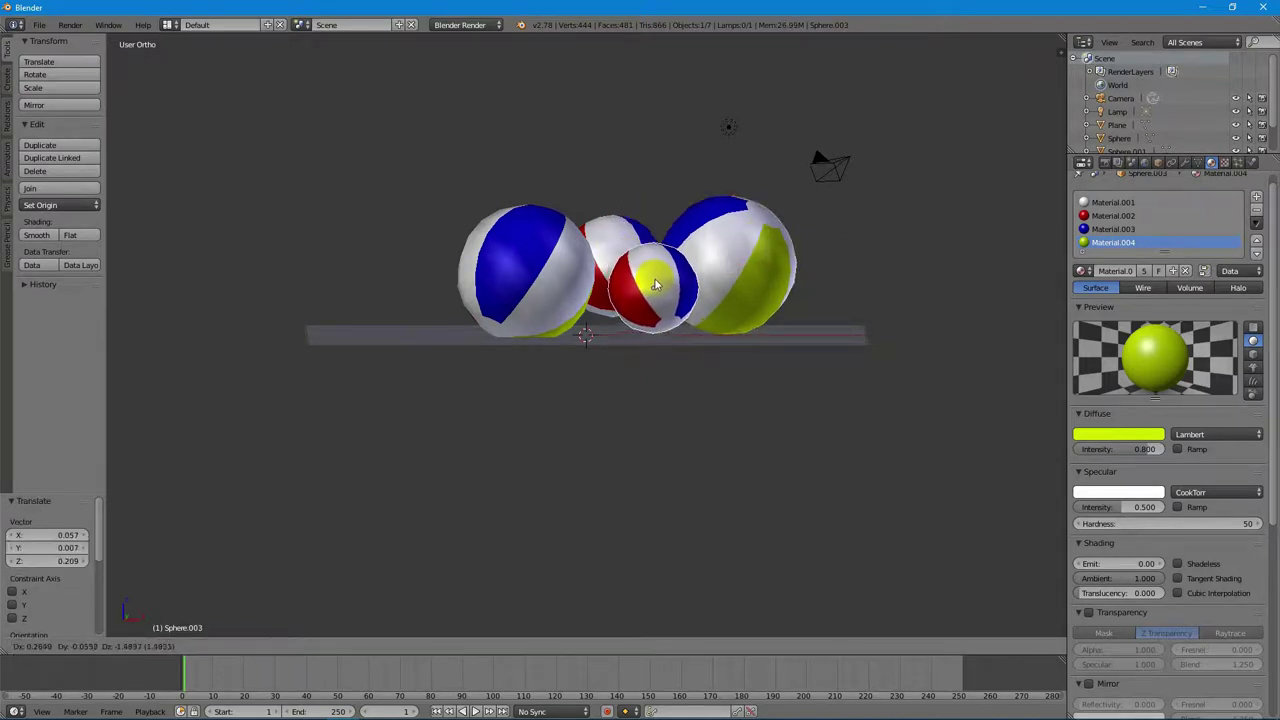
pyautogui.click(654, 280)
# - Raise the original ball about 0.23 in Z and move the medium-sized ball about -0.15 in X and -0.44 in Z
pyautogui.rightClick(518, 273)
pyautogui.press('g')
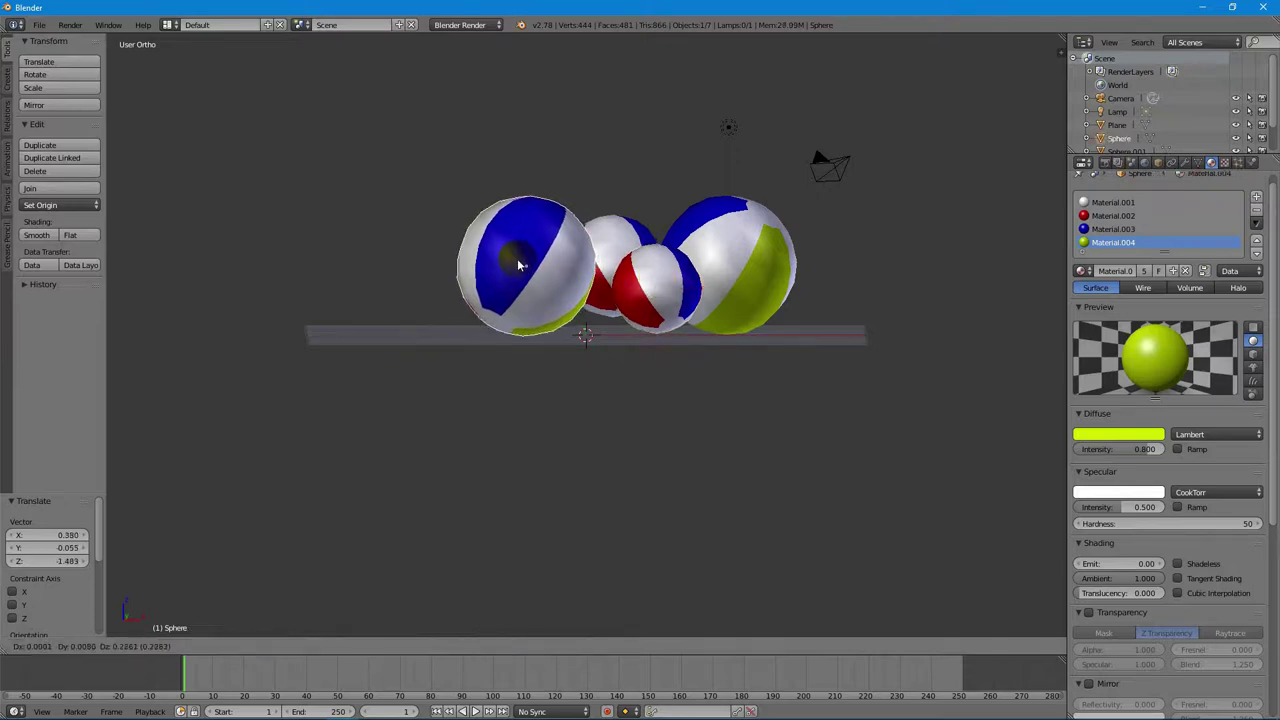
pyautogui.click(518, 265)
pyautogui.rightClick(612, 236)
pyautogui.press('g')
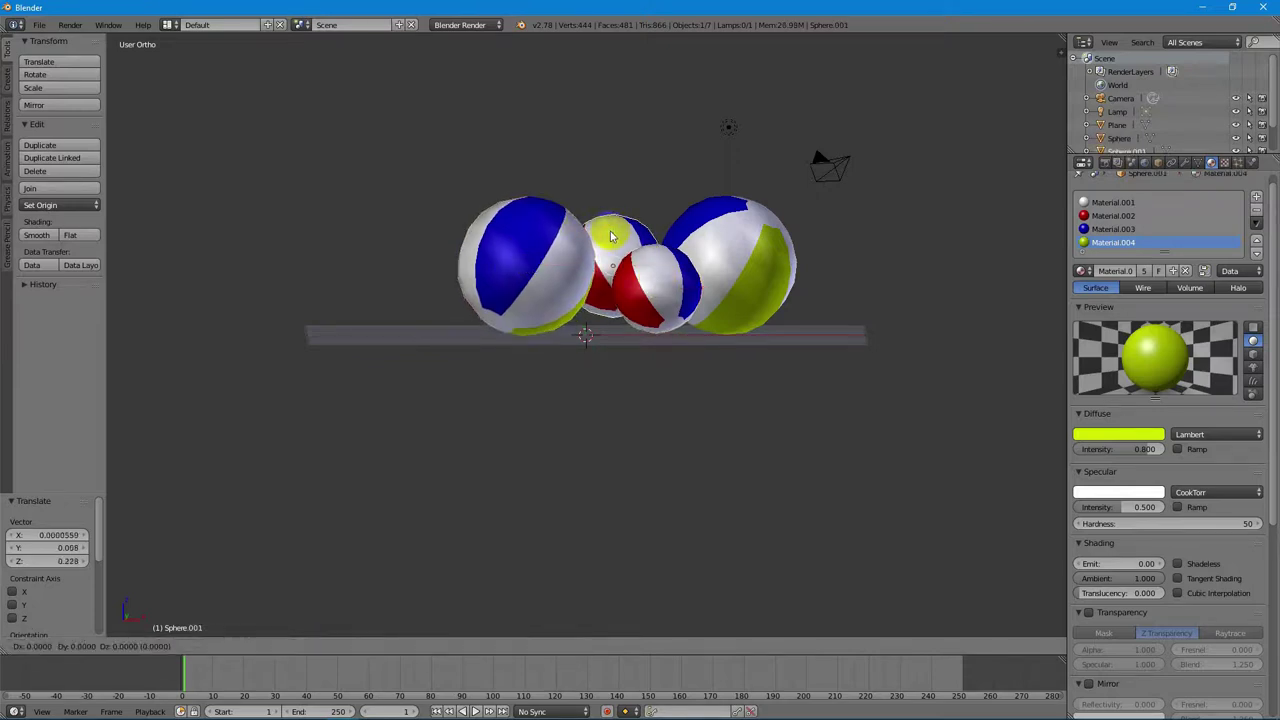
pyautogui.click(608, 244)
# - Inspect the ball arrangement from several angles and through the camera
pyautogui.moveTo(608, 244); pyautogui.dragTo(782, 289, button='middle')
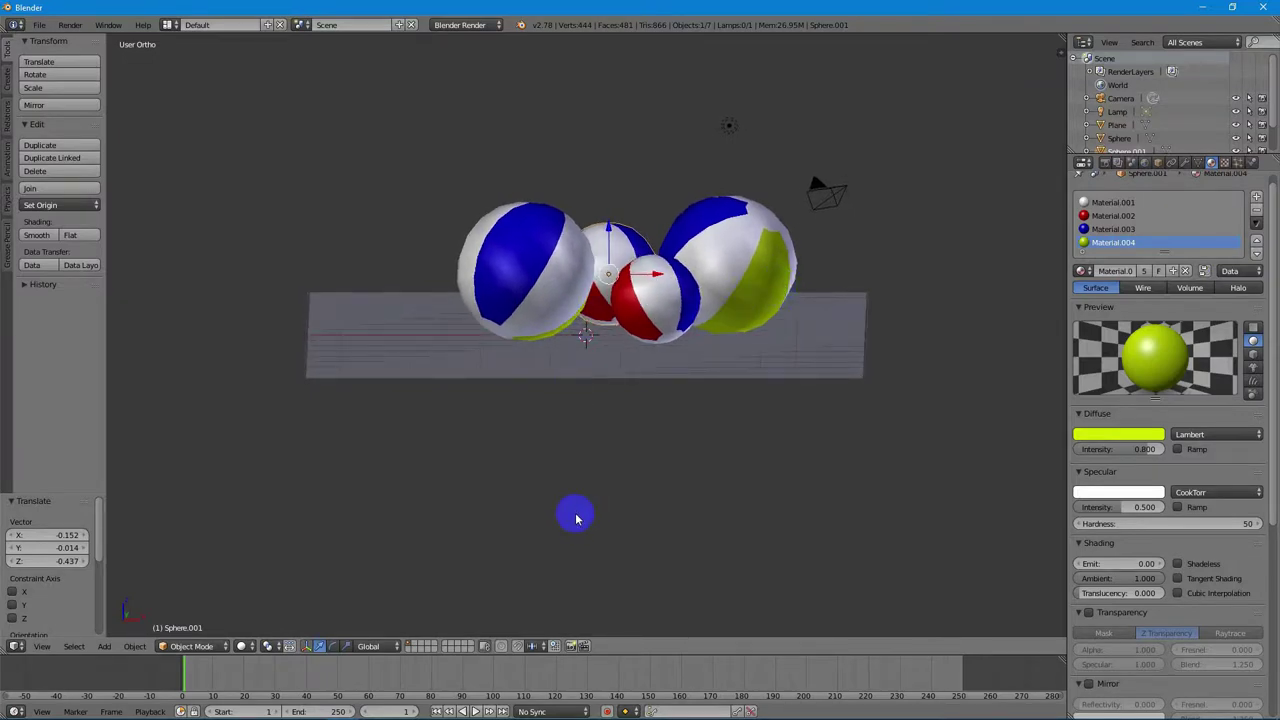
pyautogui.moveTo(738, 244); pyautogui.dragTo(729, 241, button='middle')
pyautogui.press('KP_0')
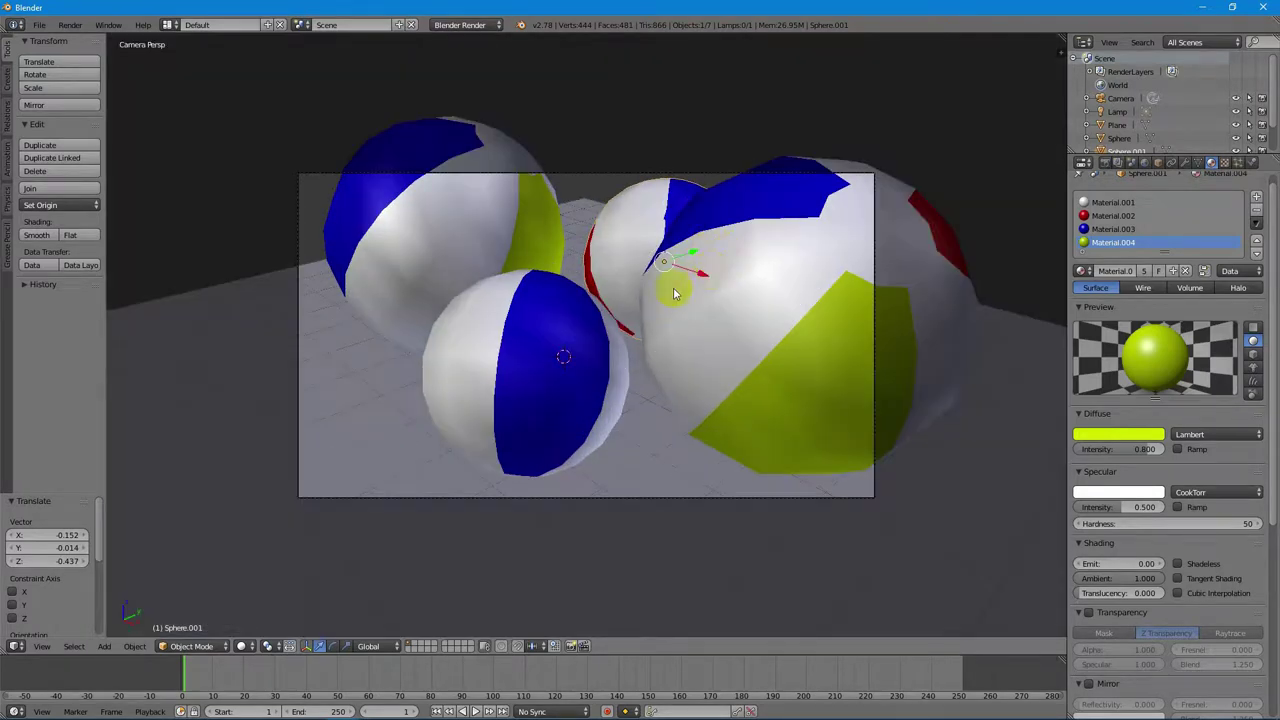
pyautogui.press('KP_0')
pyautogui.moveTo(665, 310); pyautogui.dragTo(659, 372, button='middle')
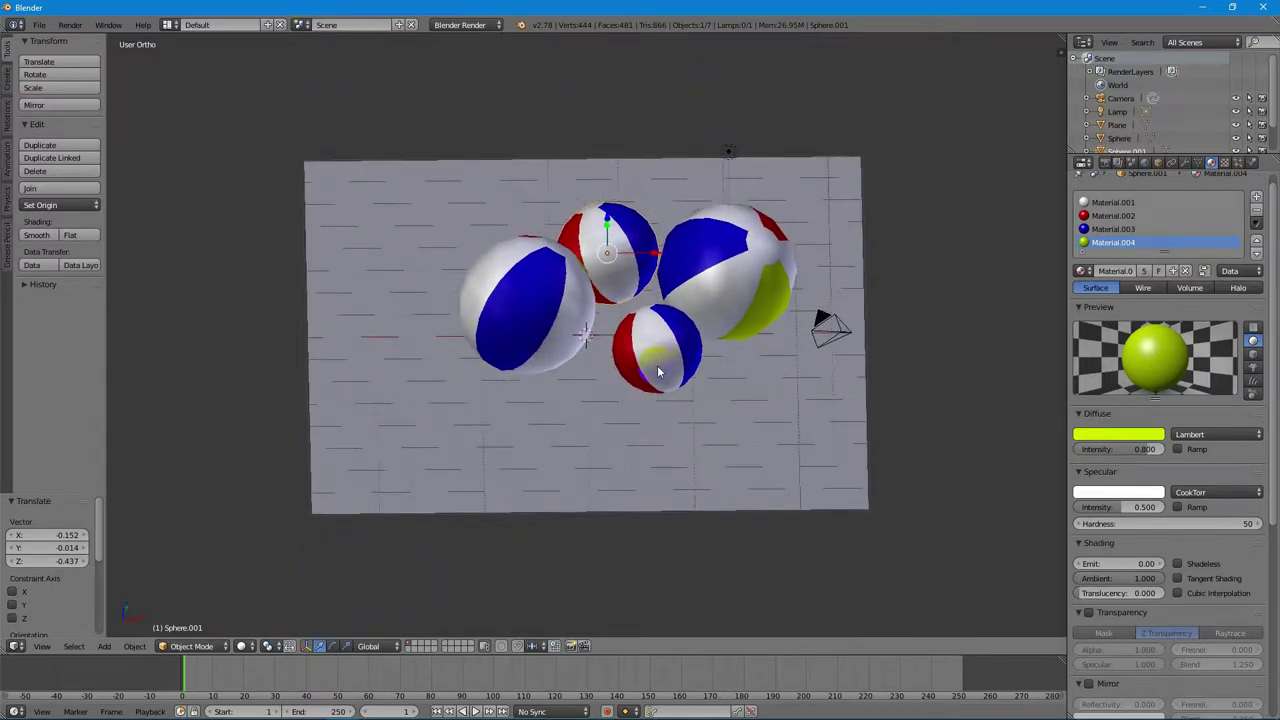
pyautogui.press('KP_0')
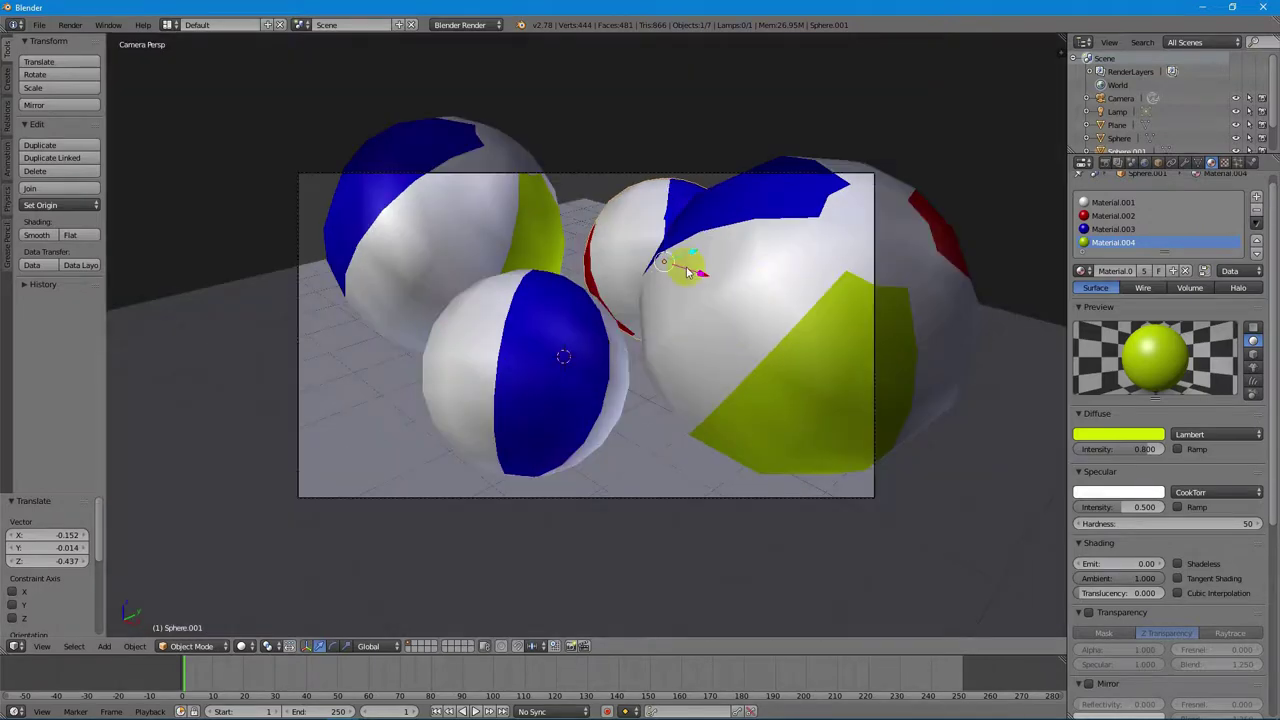
pyautogui.scroll(2, 717, 335)
pyautogui.scroll(-4, 717, 335)
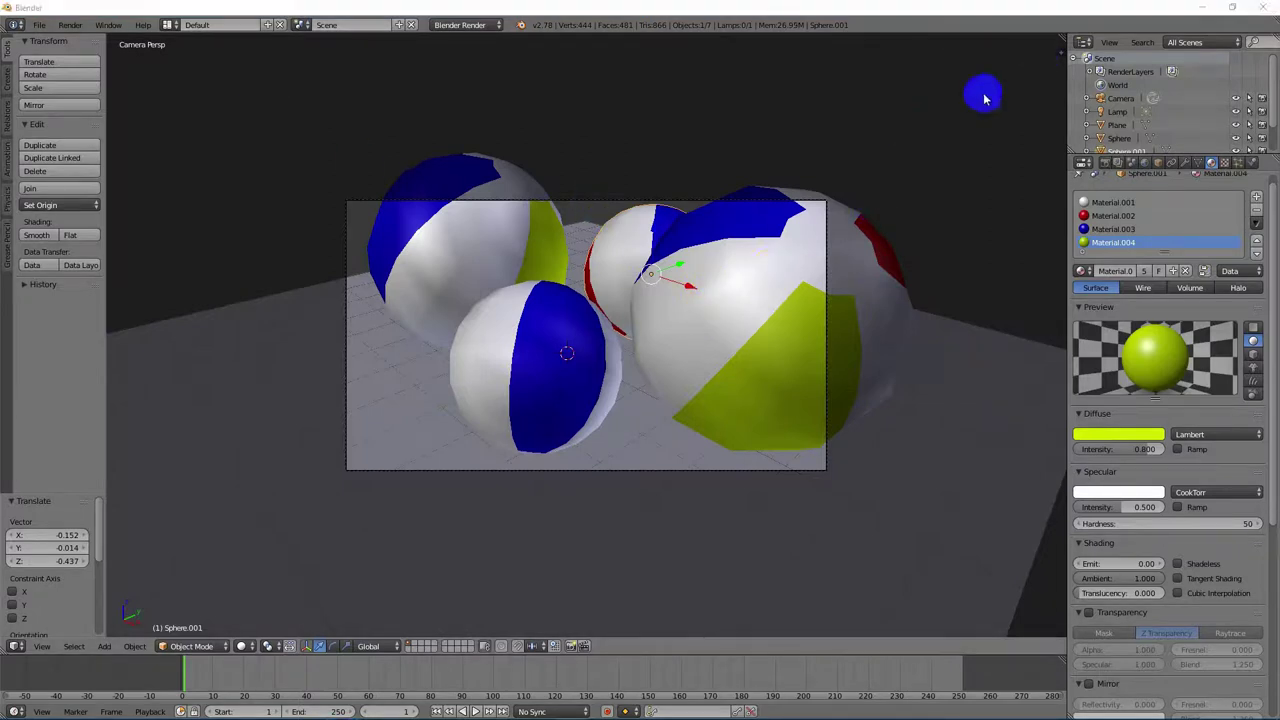
# - Split the 3D viewport into two side by side, hide the new viewport's tool shelf, and show the other one from the top
pyautogui.moveTo(1057, 40); pyautogui.dragTo(571, 90)
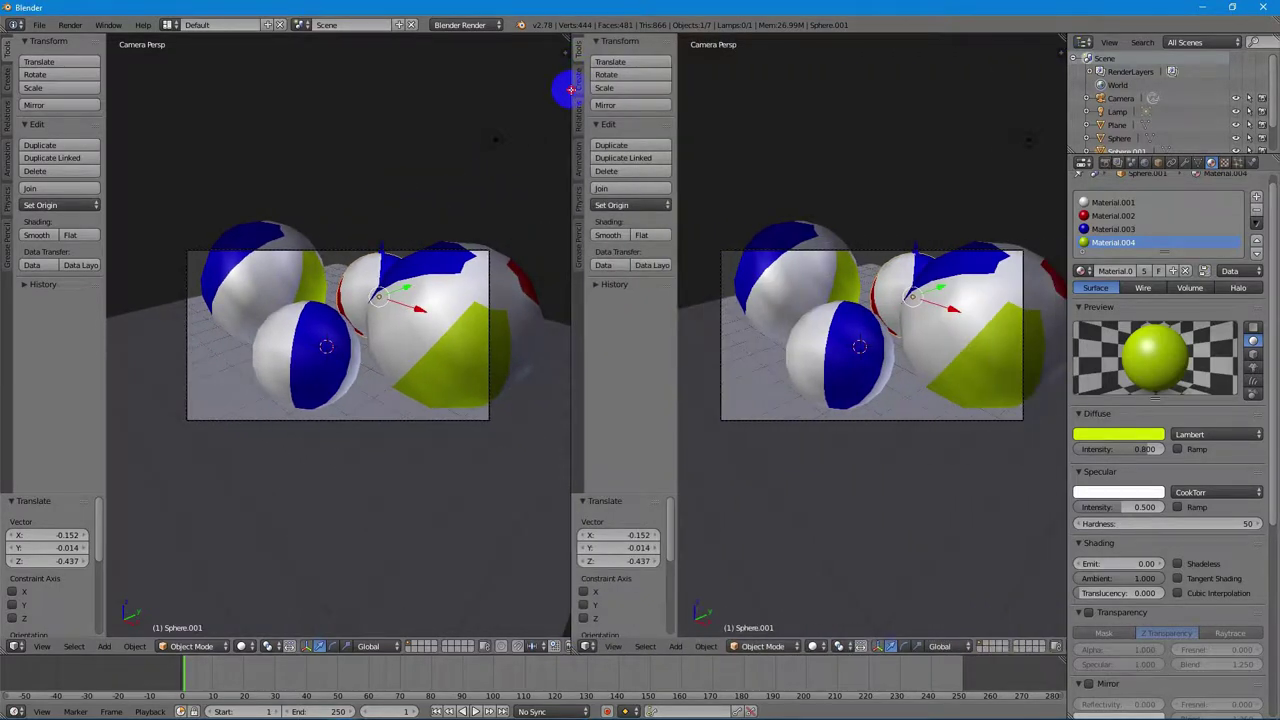
pyautogui.moveTo(672, 200); pyautogui.dragTo(568, 208)
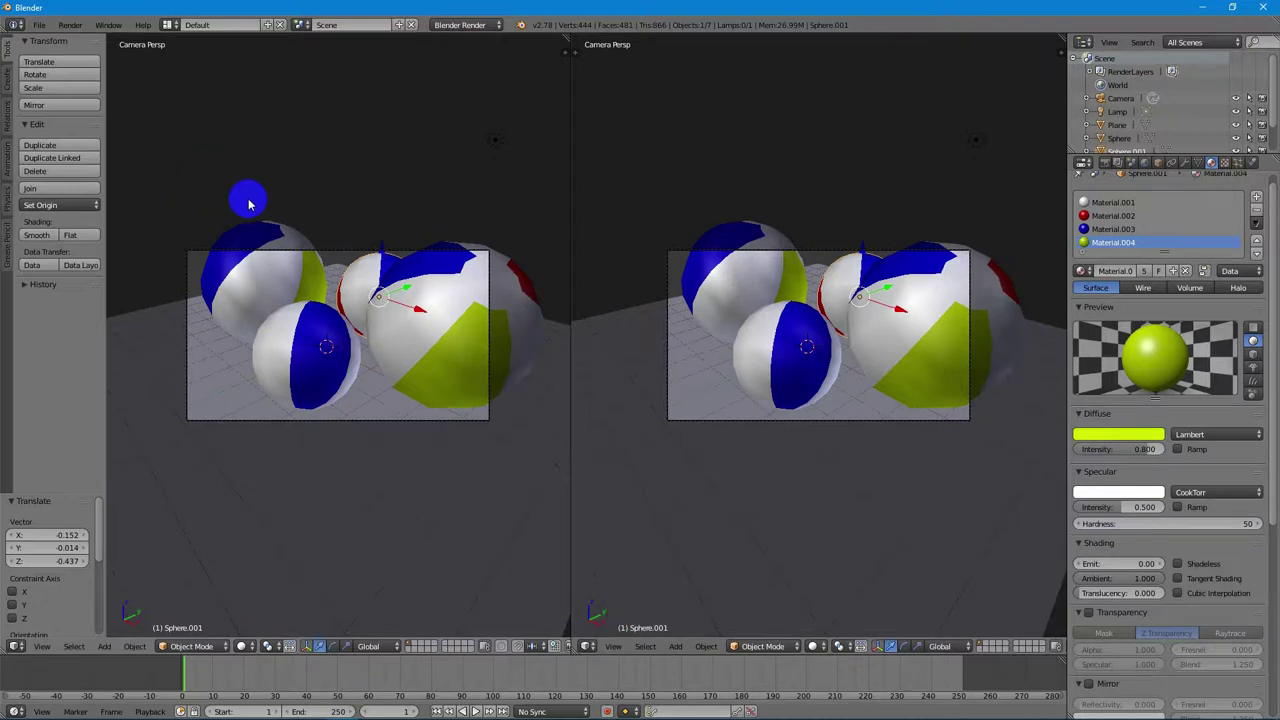
pyautogui.press('KP_1')
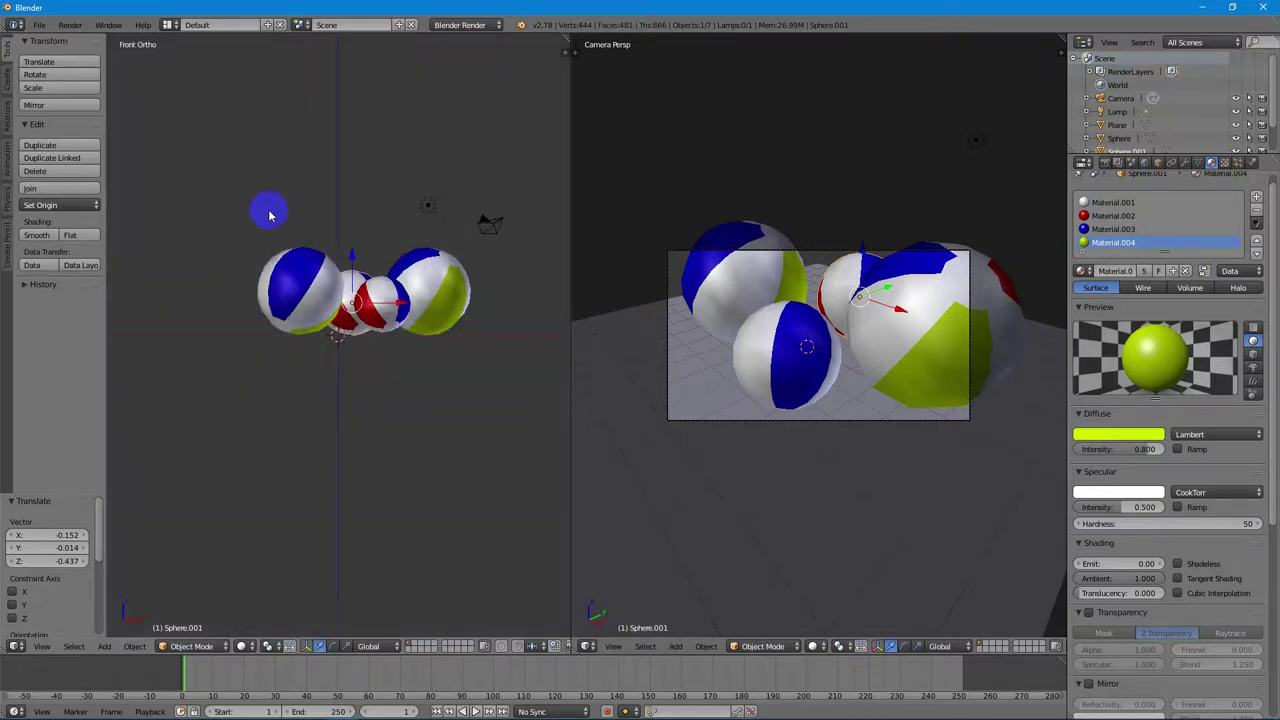
pyautogui.press('KP_7')
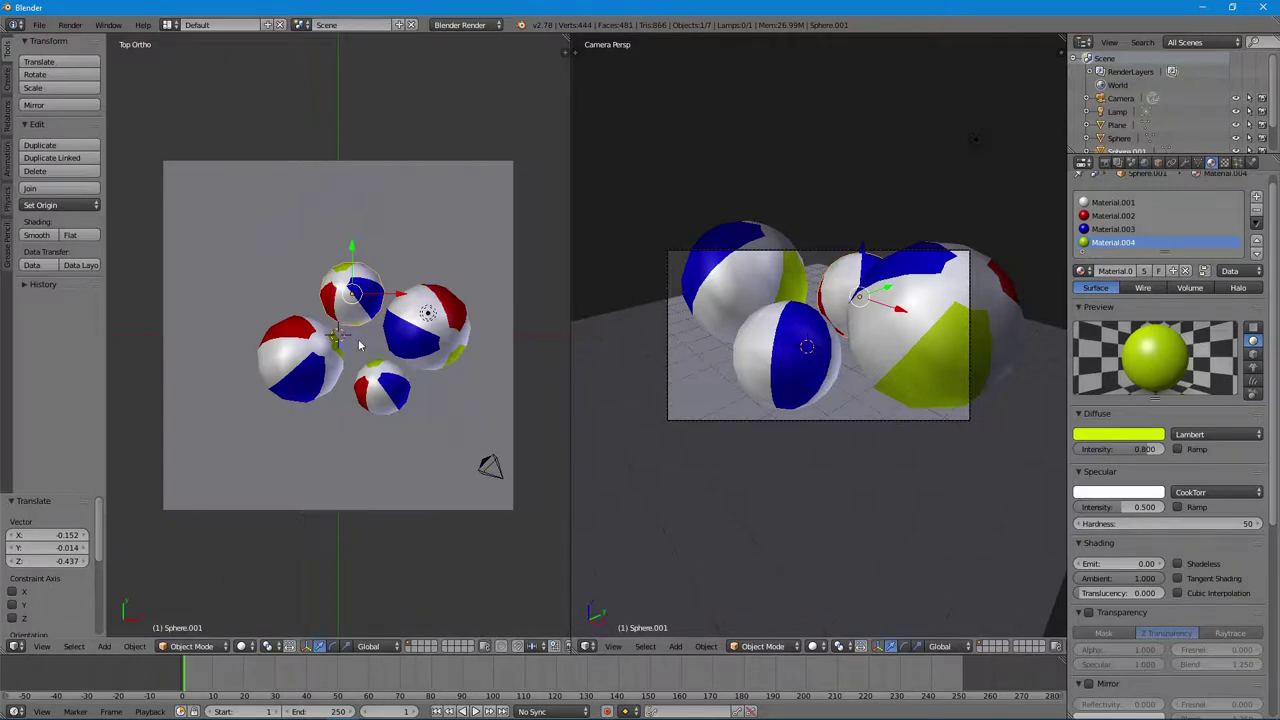
# - Select the camera in the top view and move it about 3.01 in X and -1.96 in Y, away from the balls
pyautogui.click(422, 305)
pyautogui.rightClick(660, 330)
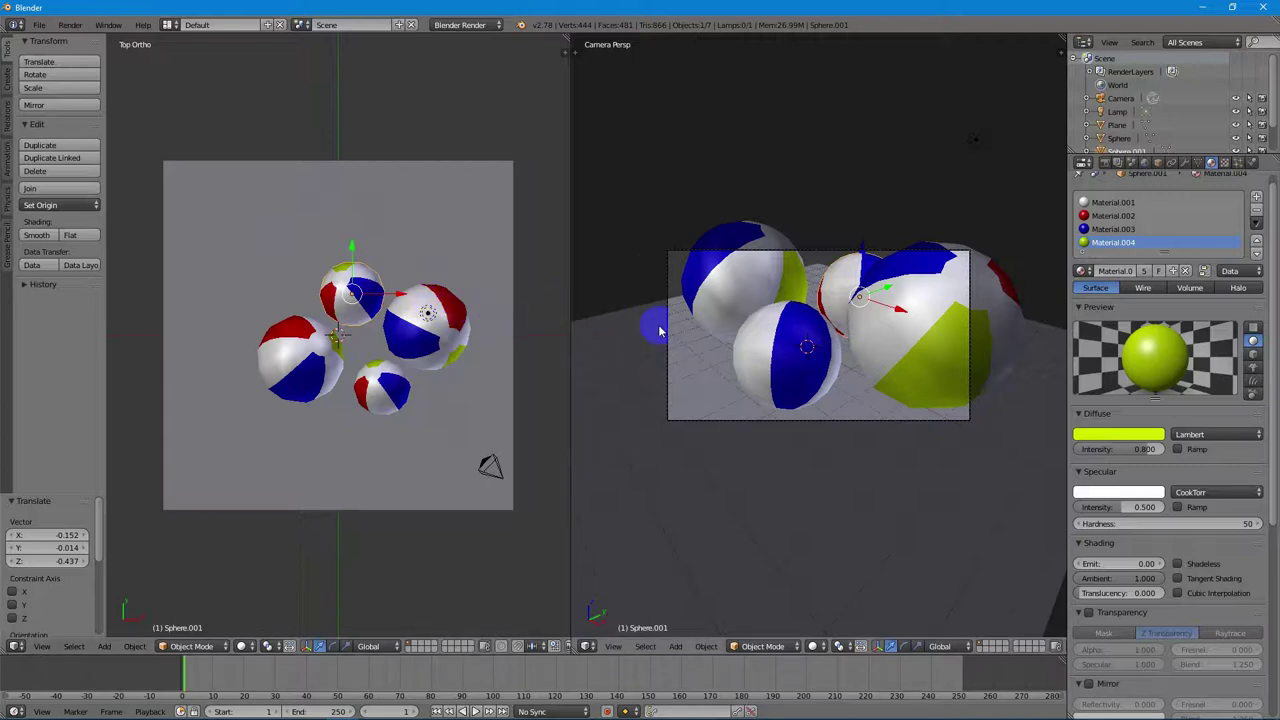
pyautogui.click(856, 348)
pyautogui.scroll(3, 865, 343)
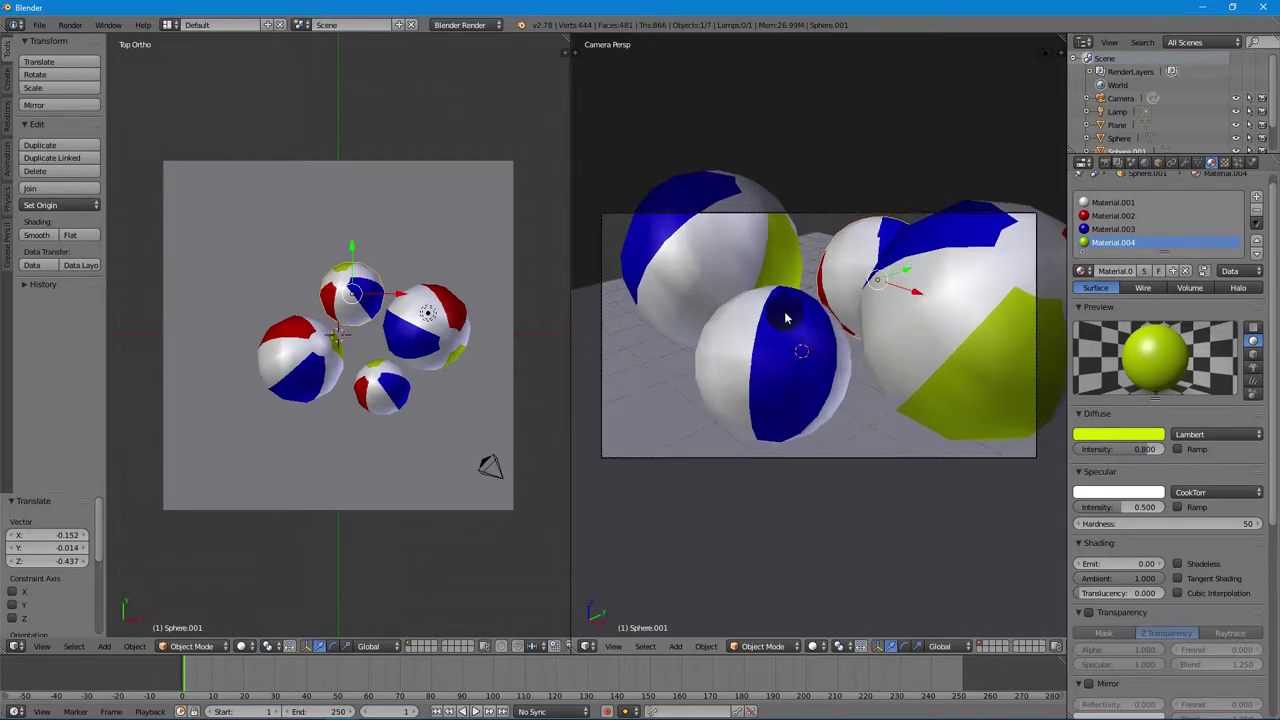
pyautogui.scroll(-1, 455, 422)
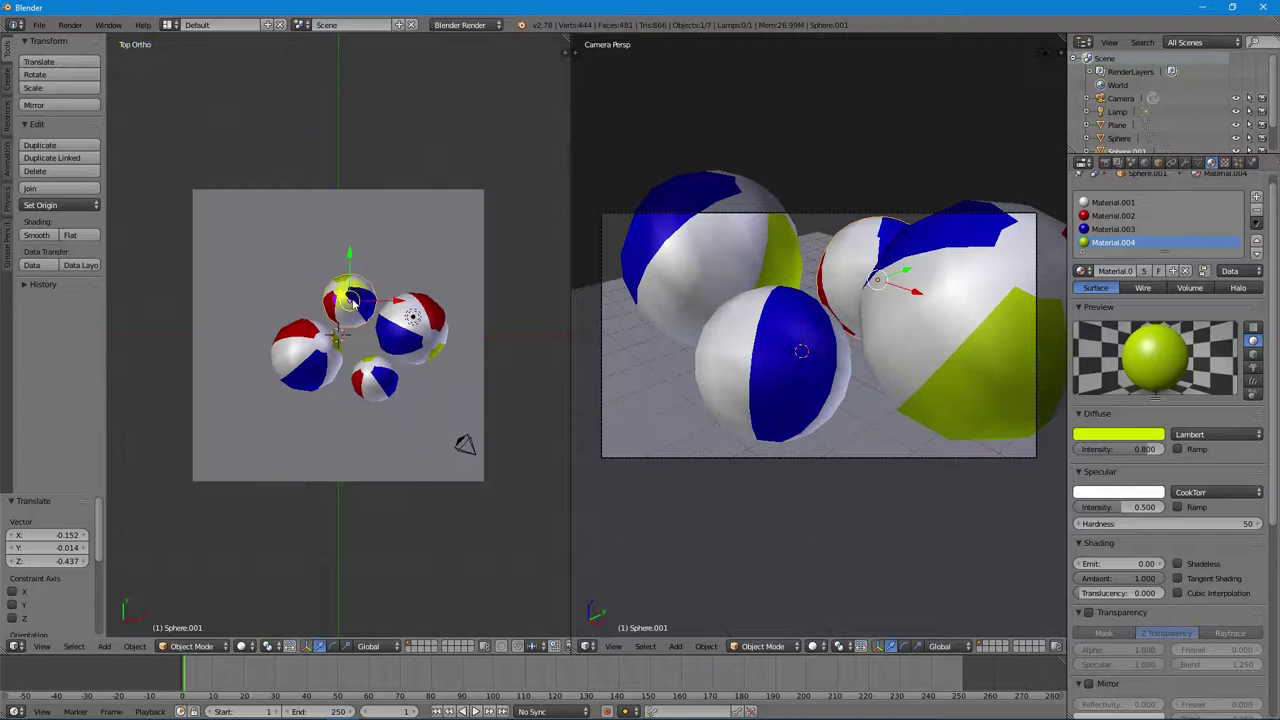
pyautogui.click(466, 444)
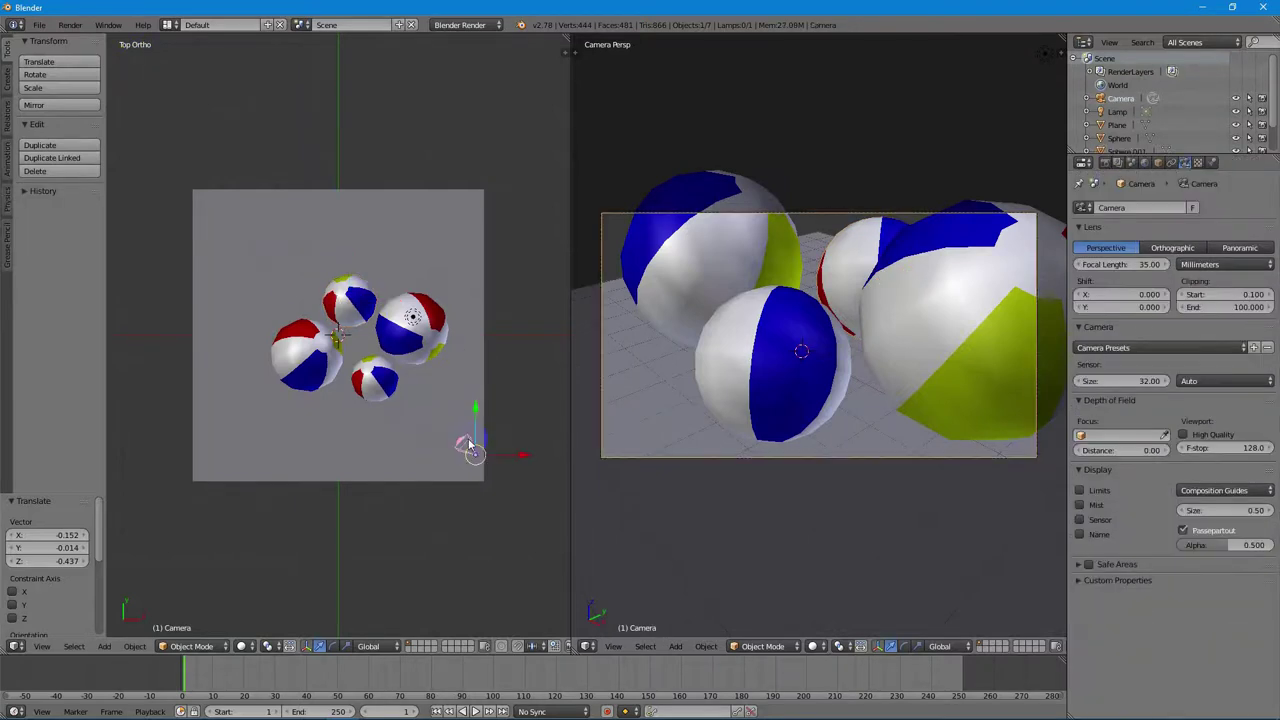
pyautogui.press('g')
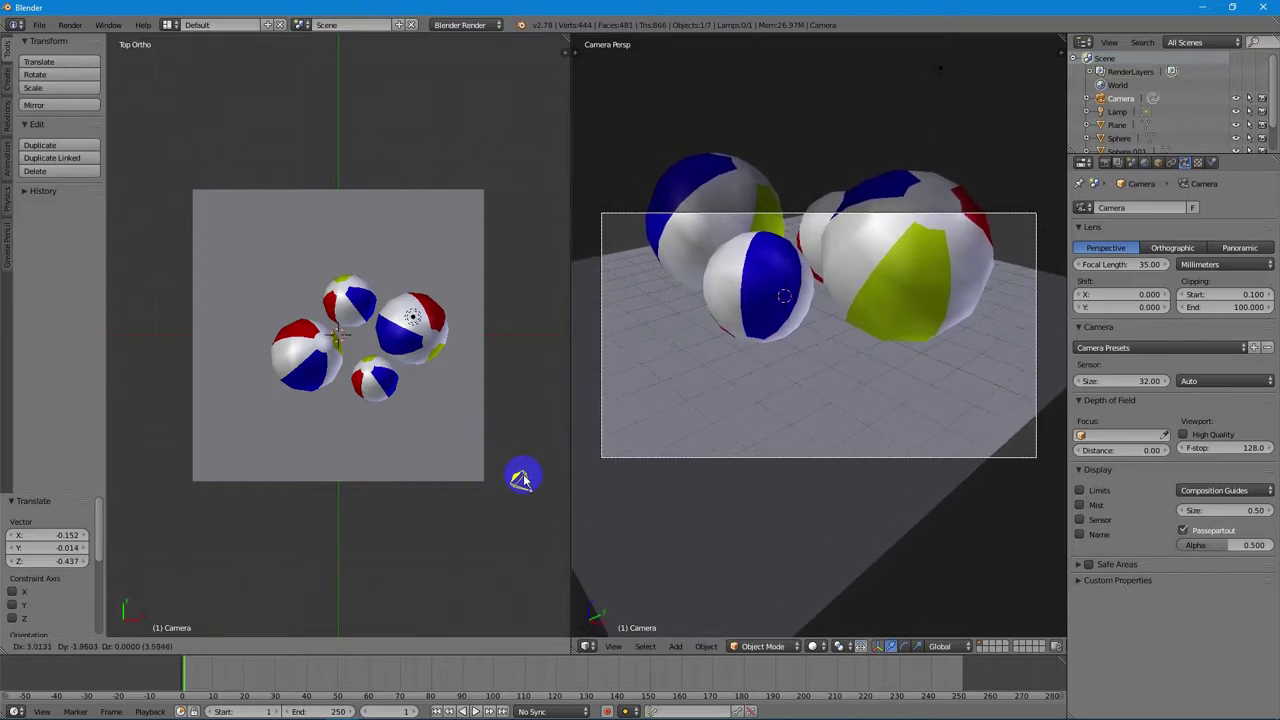
pyautogui.click(520, 480)
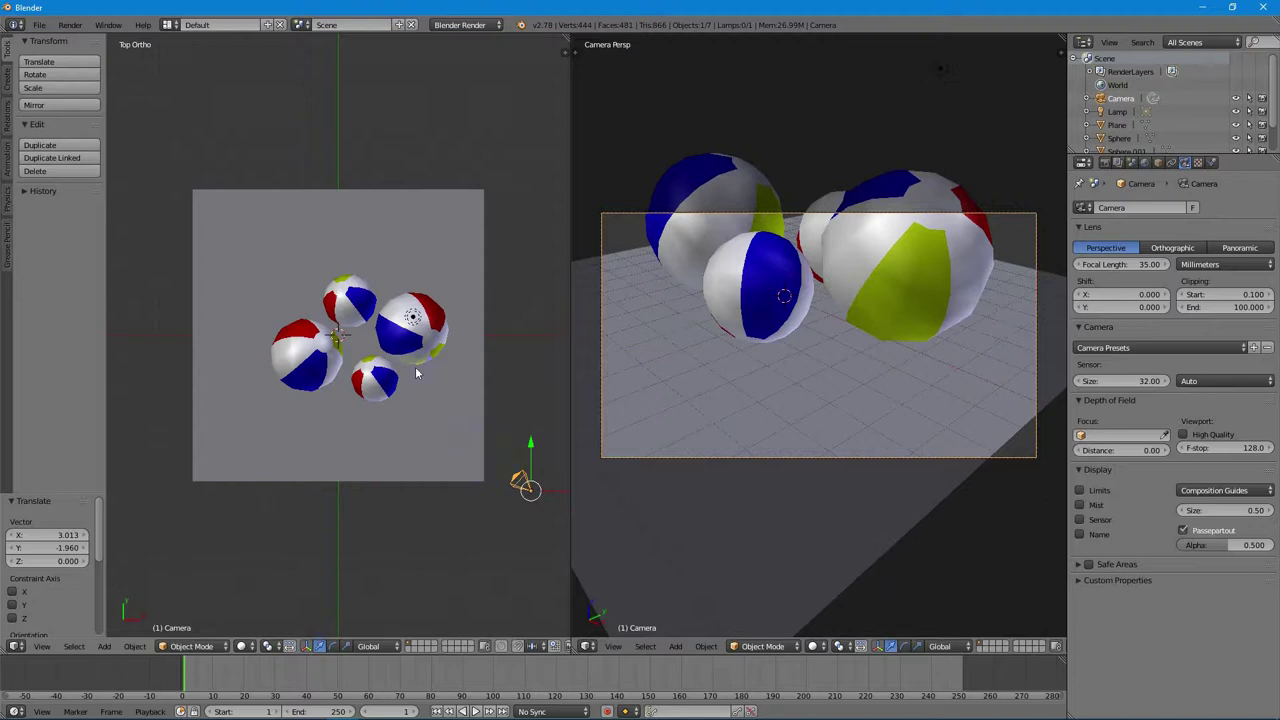
# - From the front, raise the camera about 2.69 in Z so all four balls fit in its frame
pyautogui.press('ctrl+KP_7')
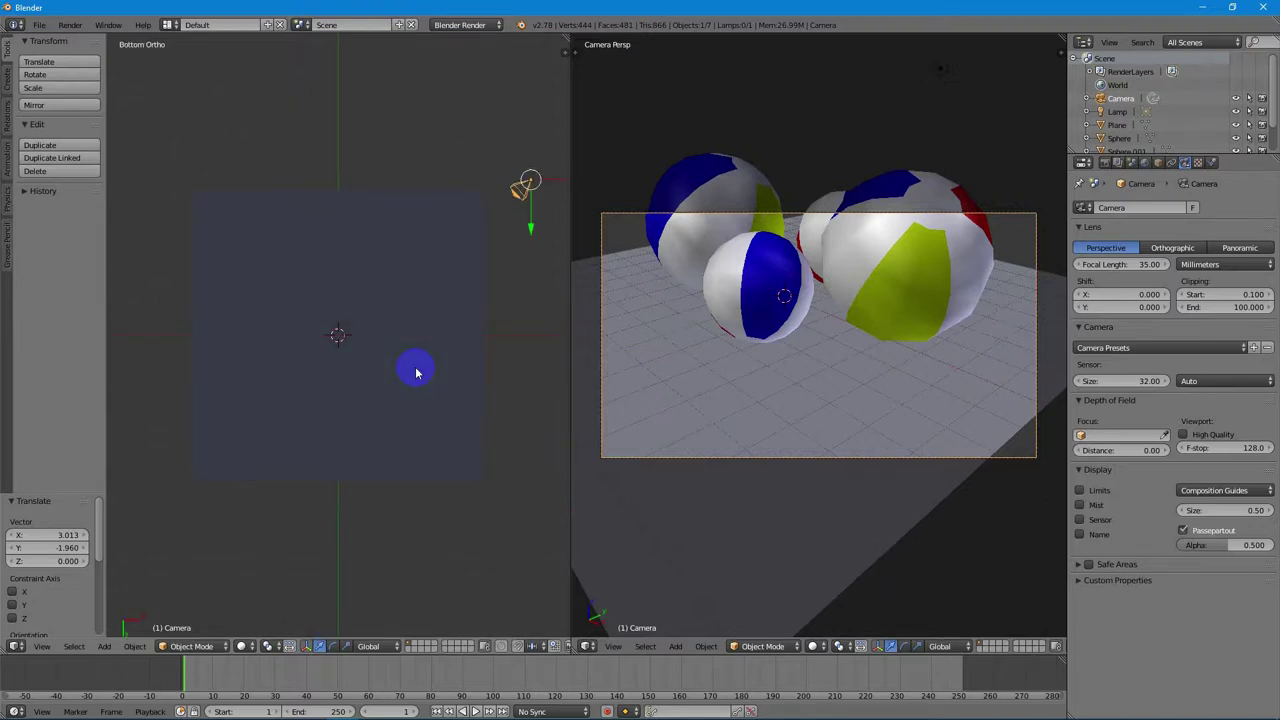
pyautogui.press('KP_7')
pyautogui.press('KP_1')
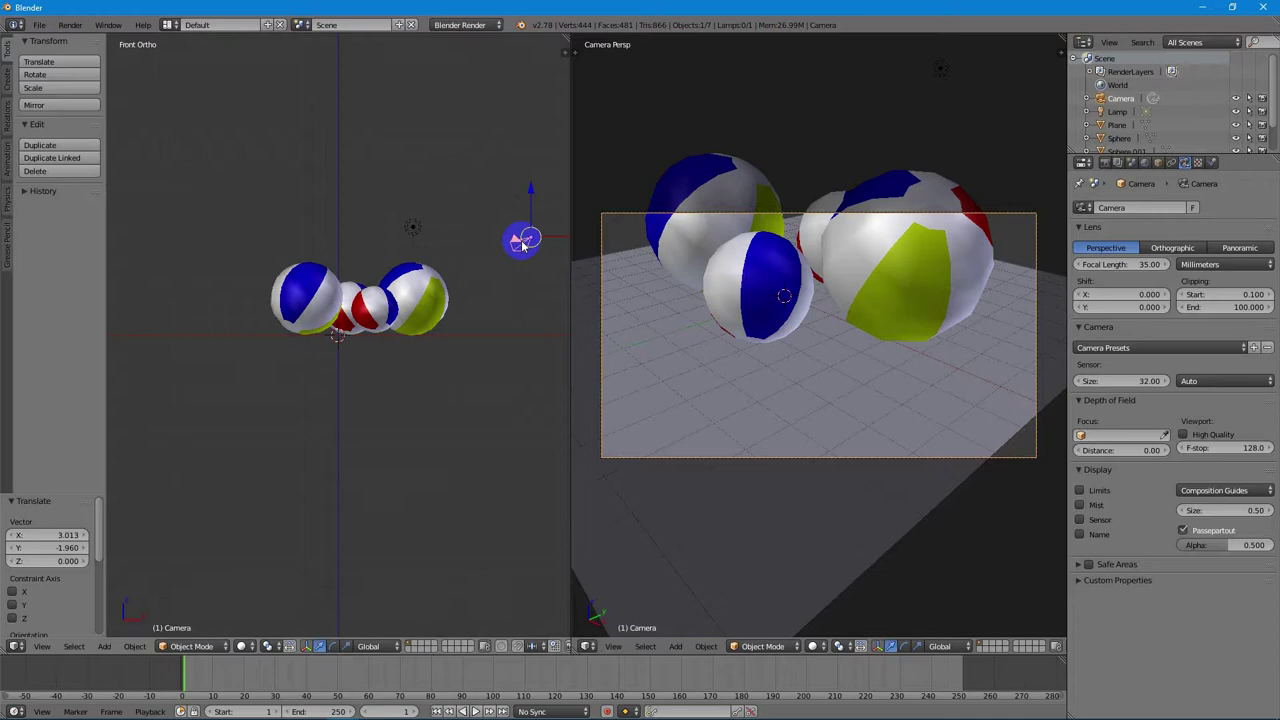
pyautogui.press('g')
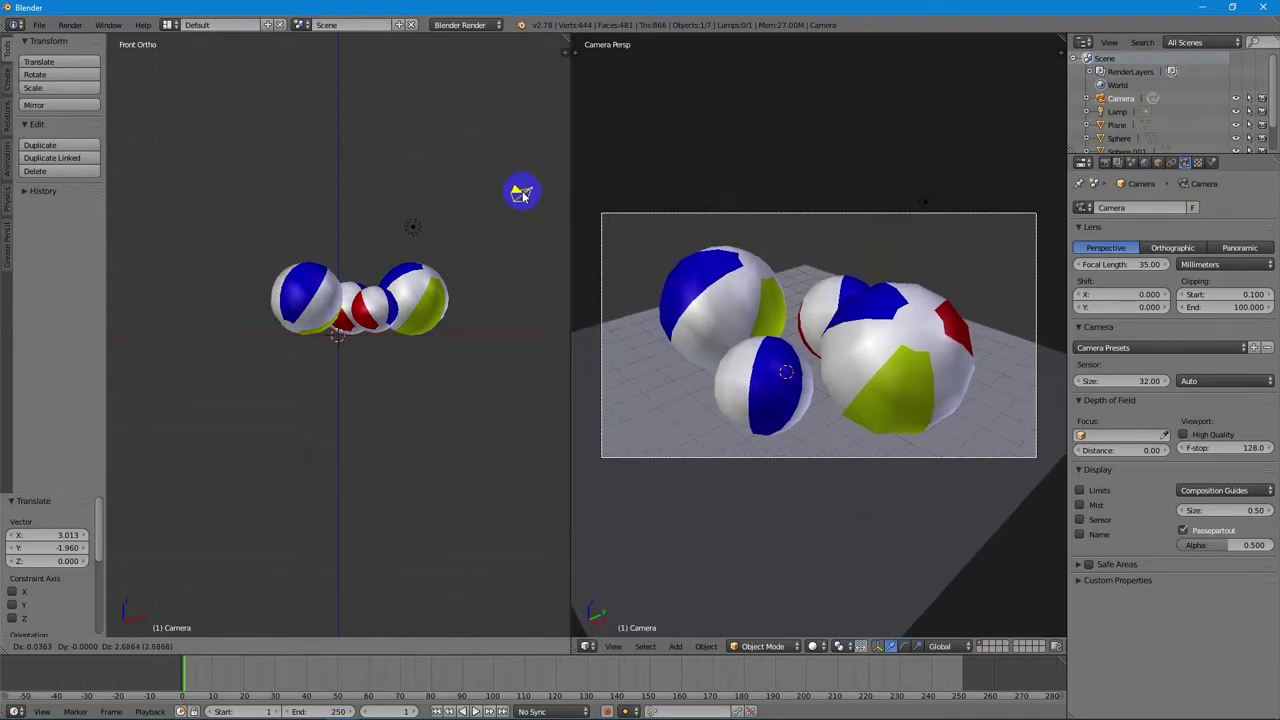
pyautogui.click(520, 193)
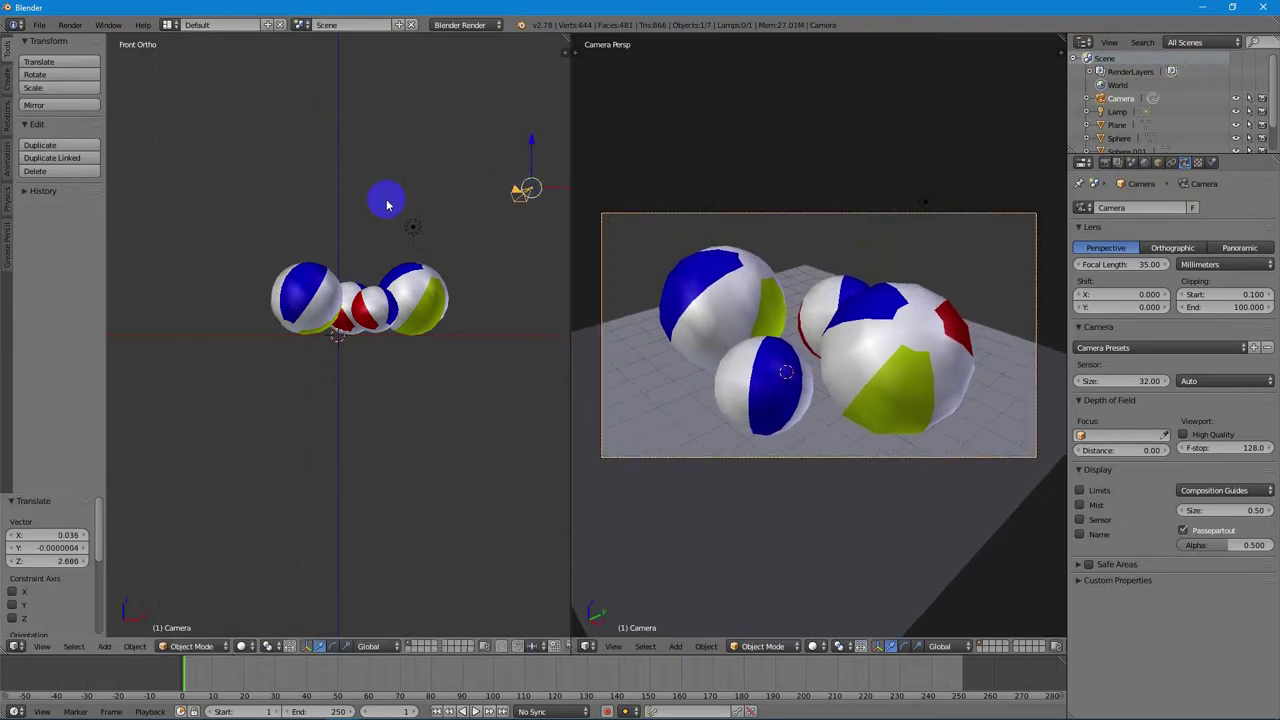
# - From the top, move the floor plane about -1.23 in X and 3.01 in Y, and test-render the scene
pyautogui.press('KP_7')
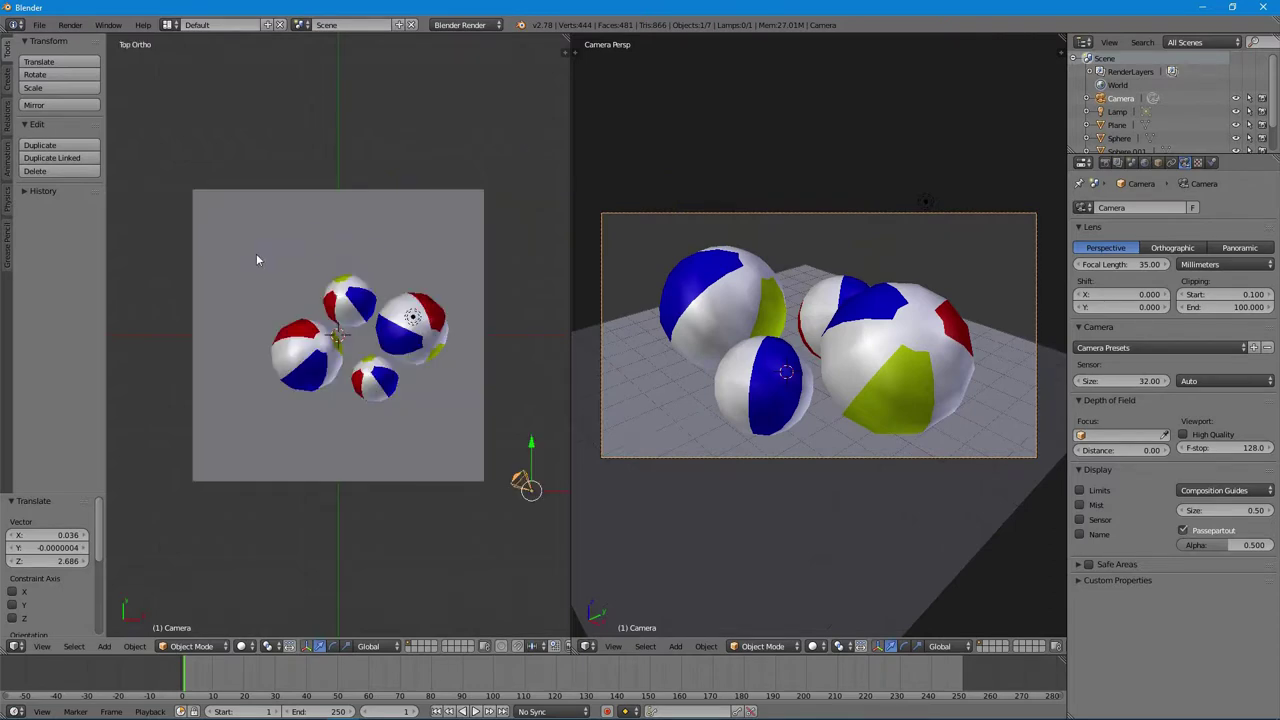
pyautogui.rightClick(257, 260)
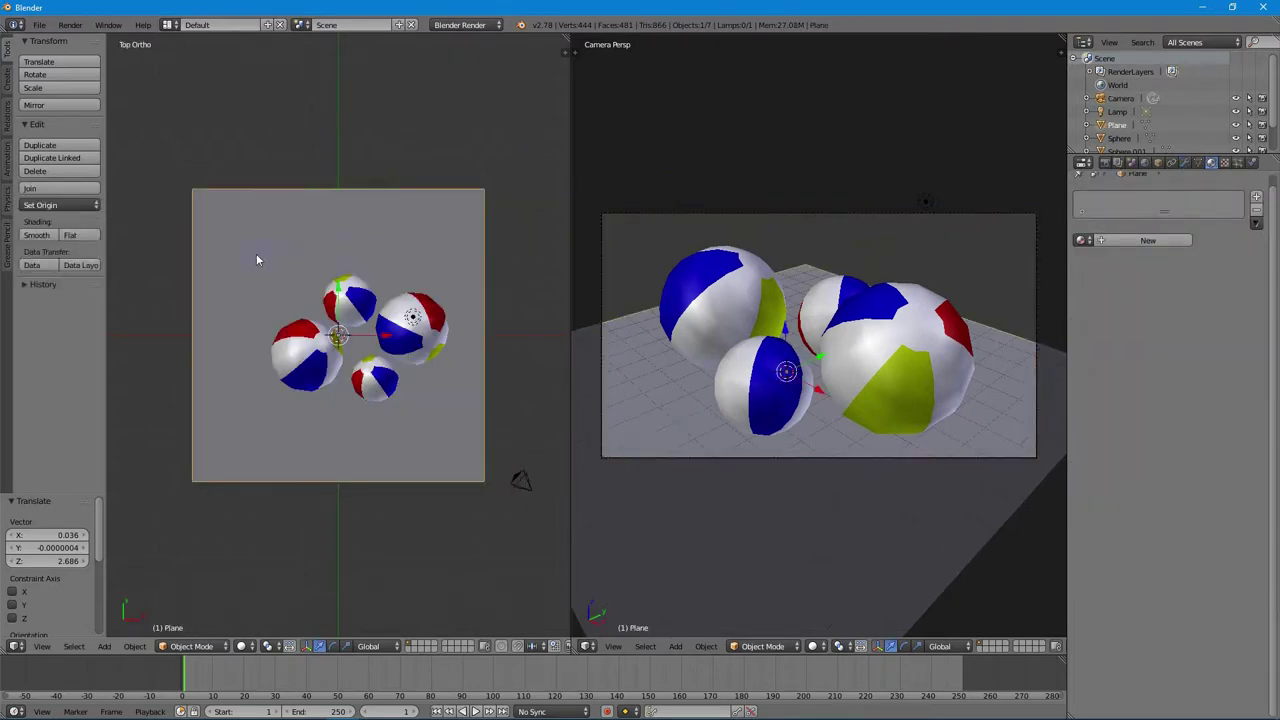
pyautogui.press('g')
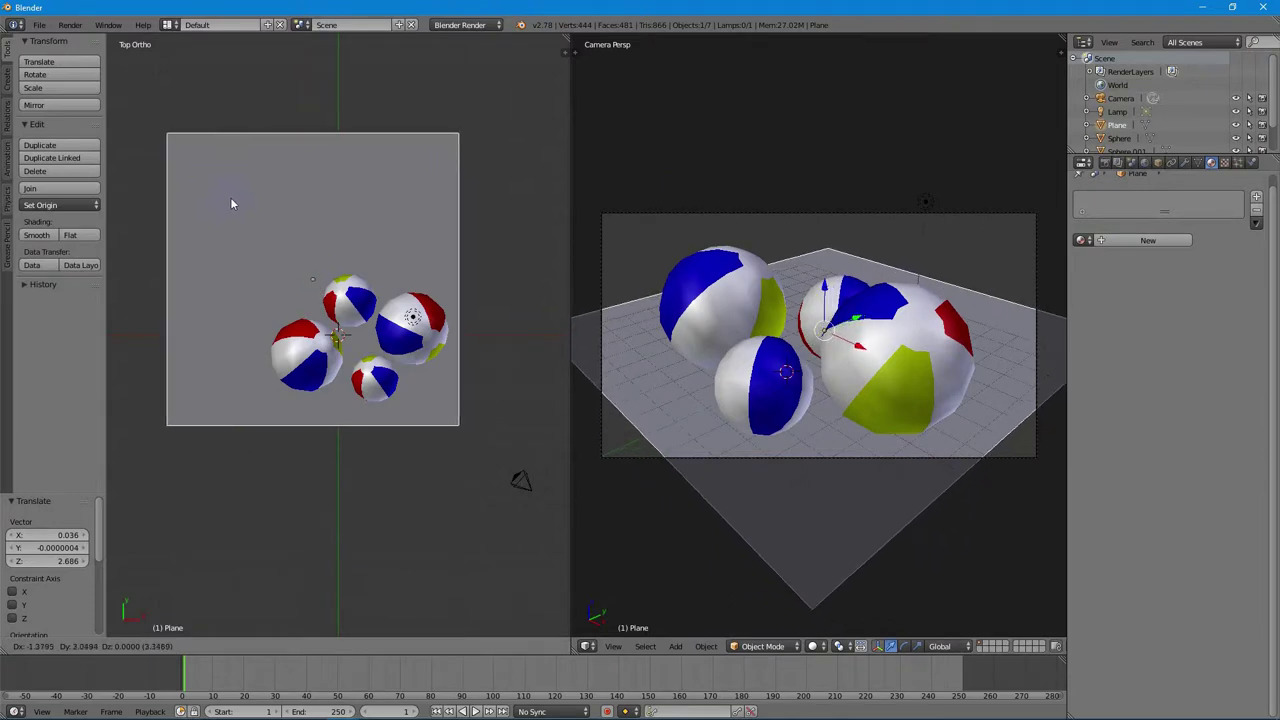
pyautogui.click(234, 205)
pyautogui.rightClick(497, 417)
pyautogui.rightClick(563, 400)
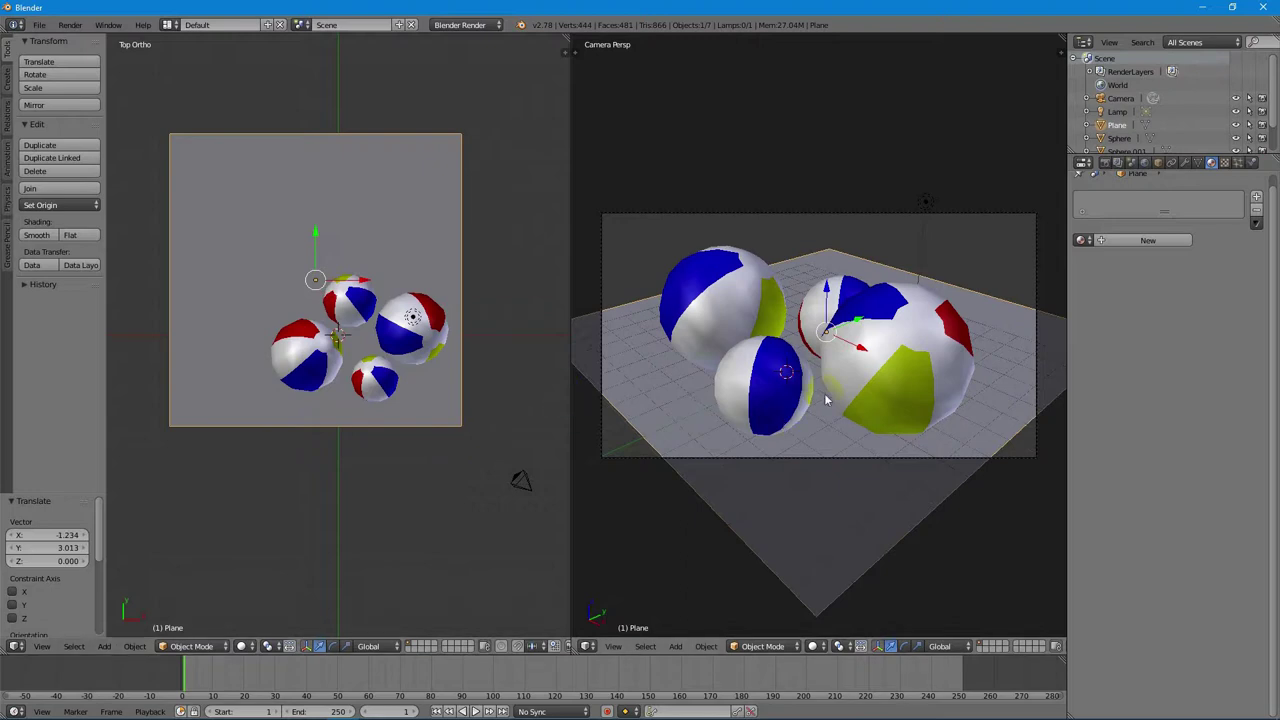
pyautogui.press('F12')
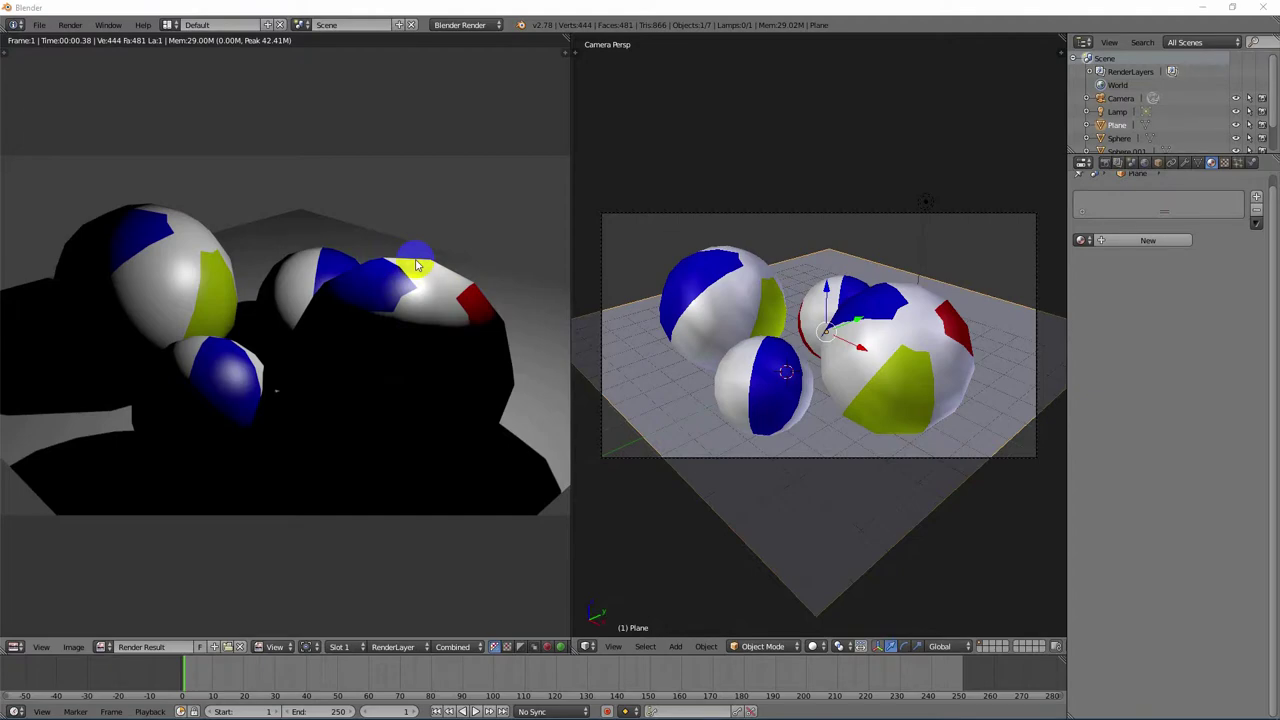
pyautogui.press('Escape')
# - Add a Subdivision Surface modifier to the large ball copy nearest the lamp and render the scene to check it
pyautogui.rightClick(478, 325)
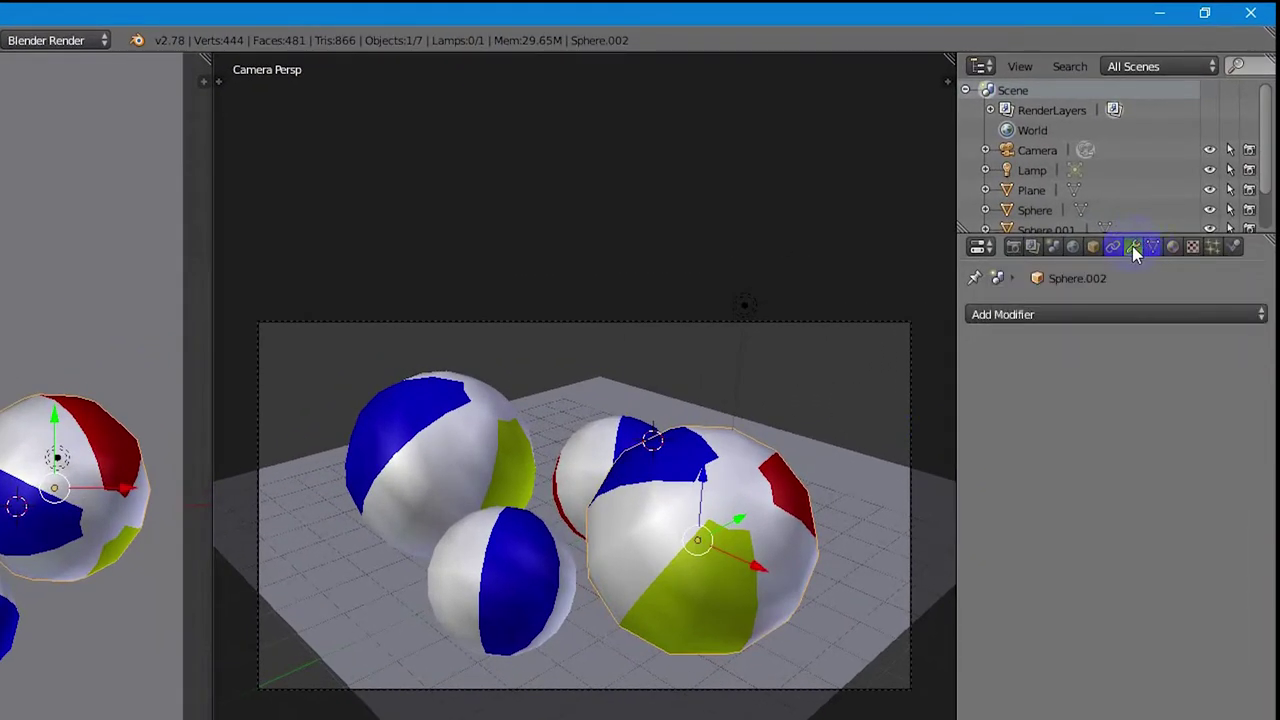
pyautogui.click(1150, 323)
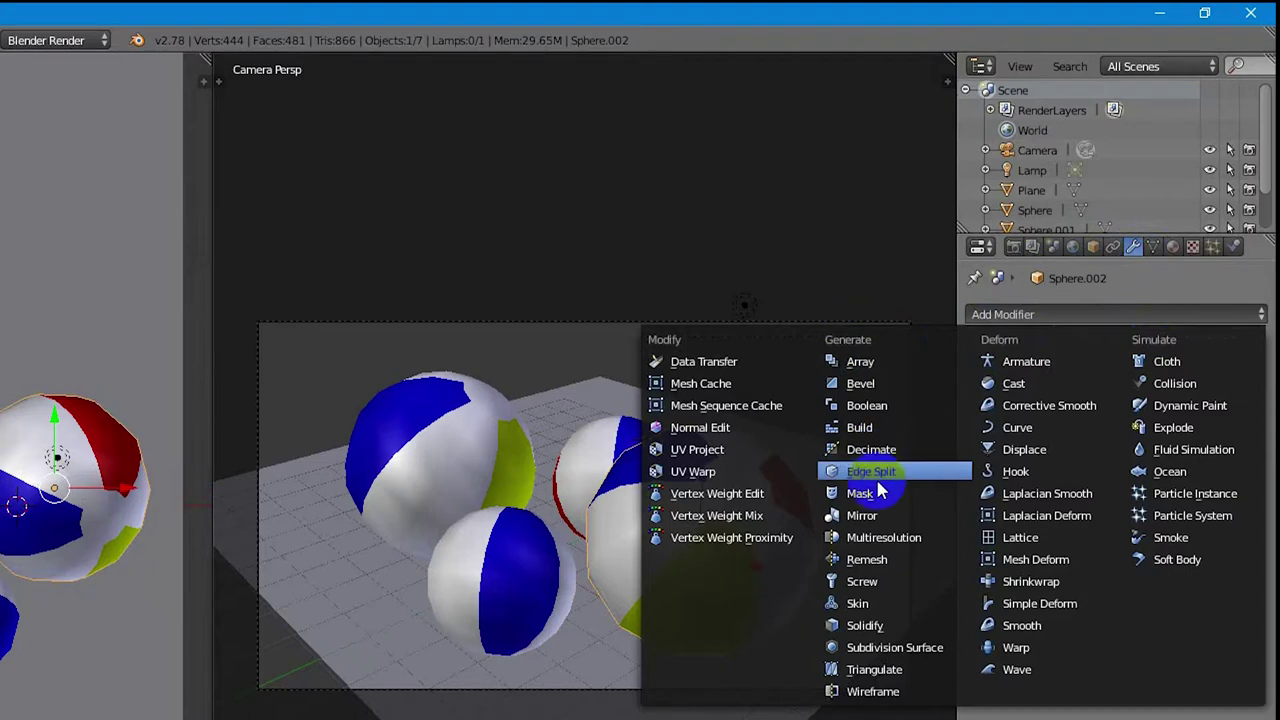
pyautogui.click(907, 648)
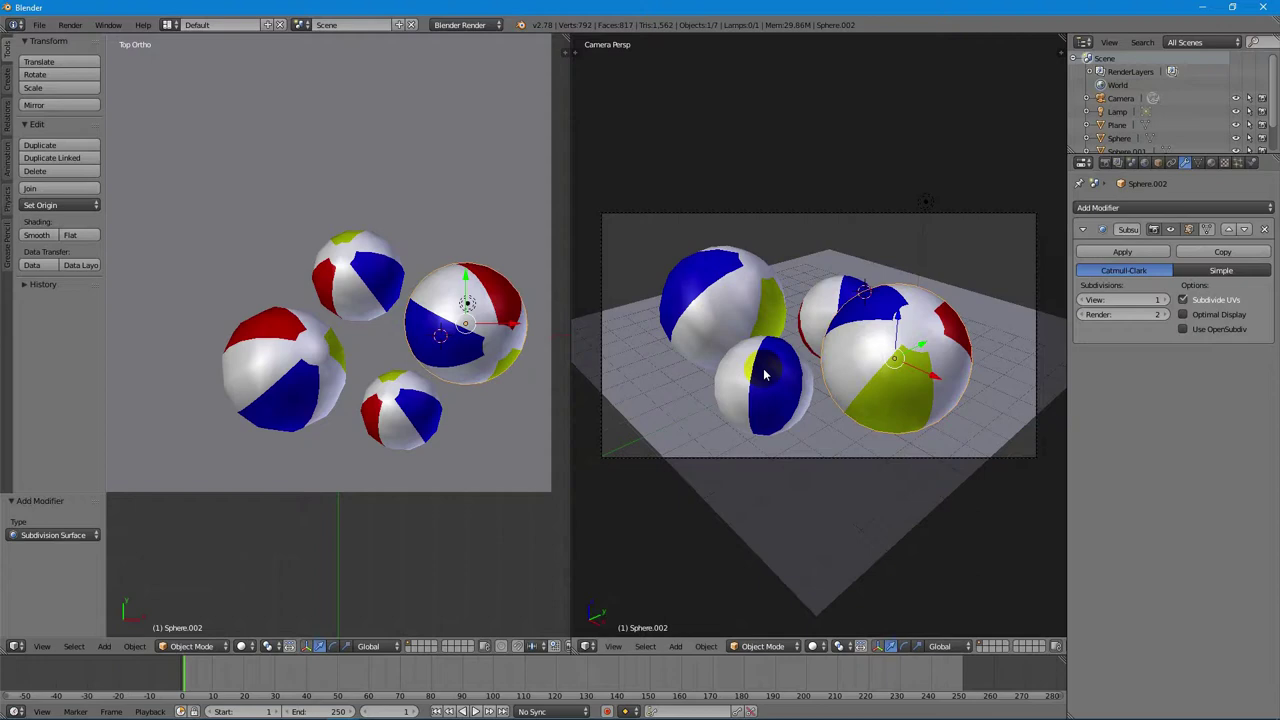
pyautogui.press('F12')
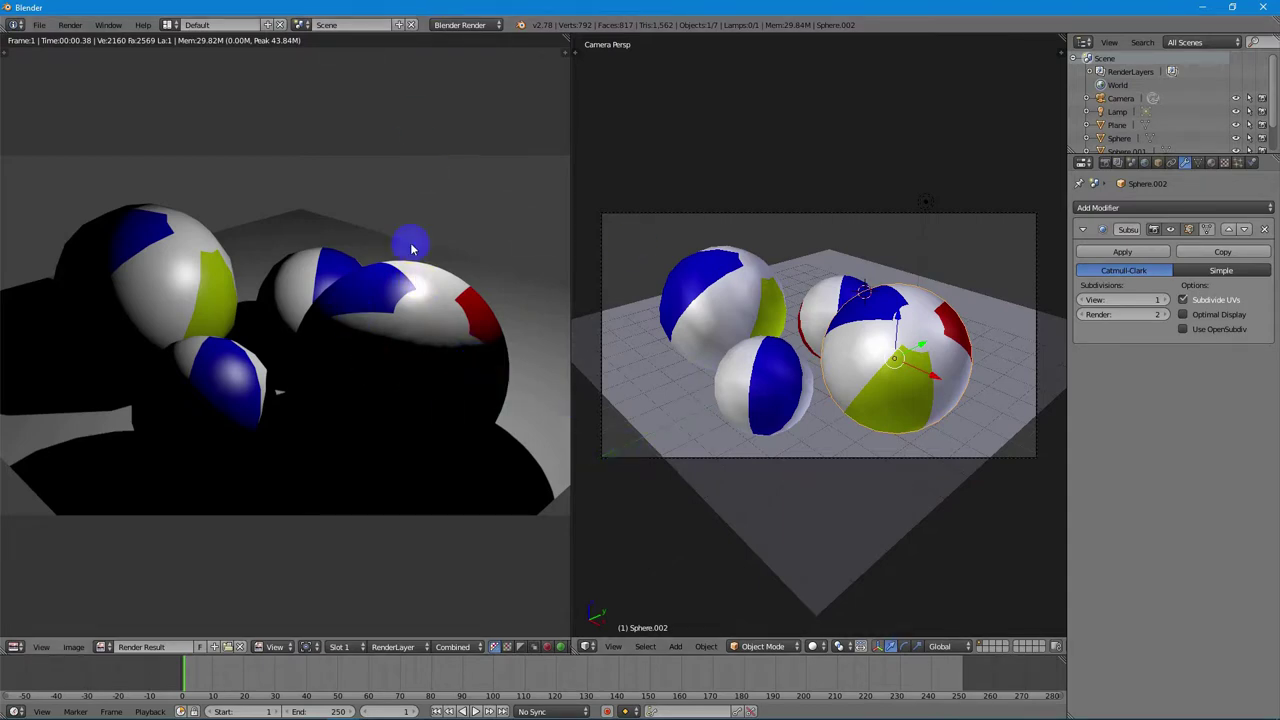
pyautogui.press('Escape')
# - Add a Subdivision Surface modifier to the medium-sized ball at the back and to the original ball
pyautogui.rightClick(372, 285)
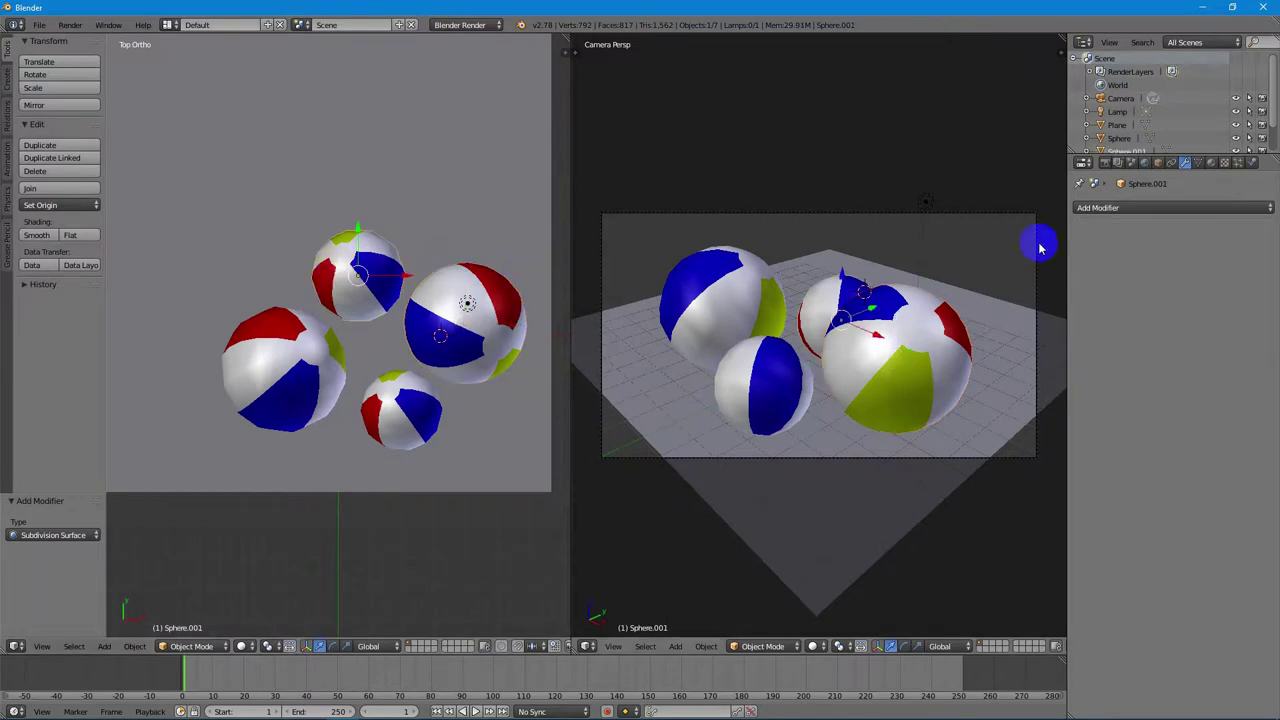
pyautogui.click(1177, 208)
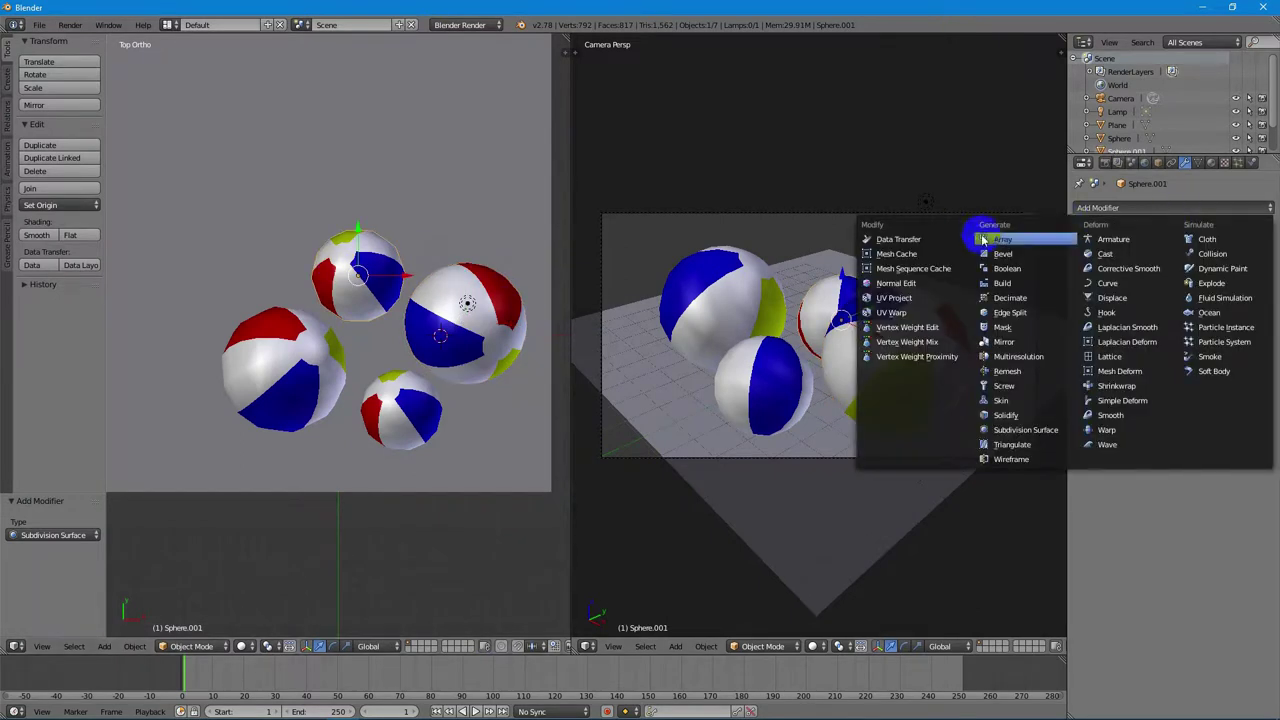
pyautogui.click(1027, 436)
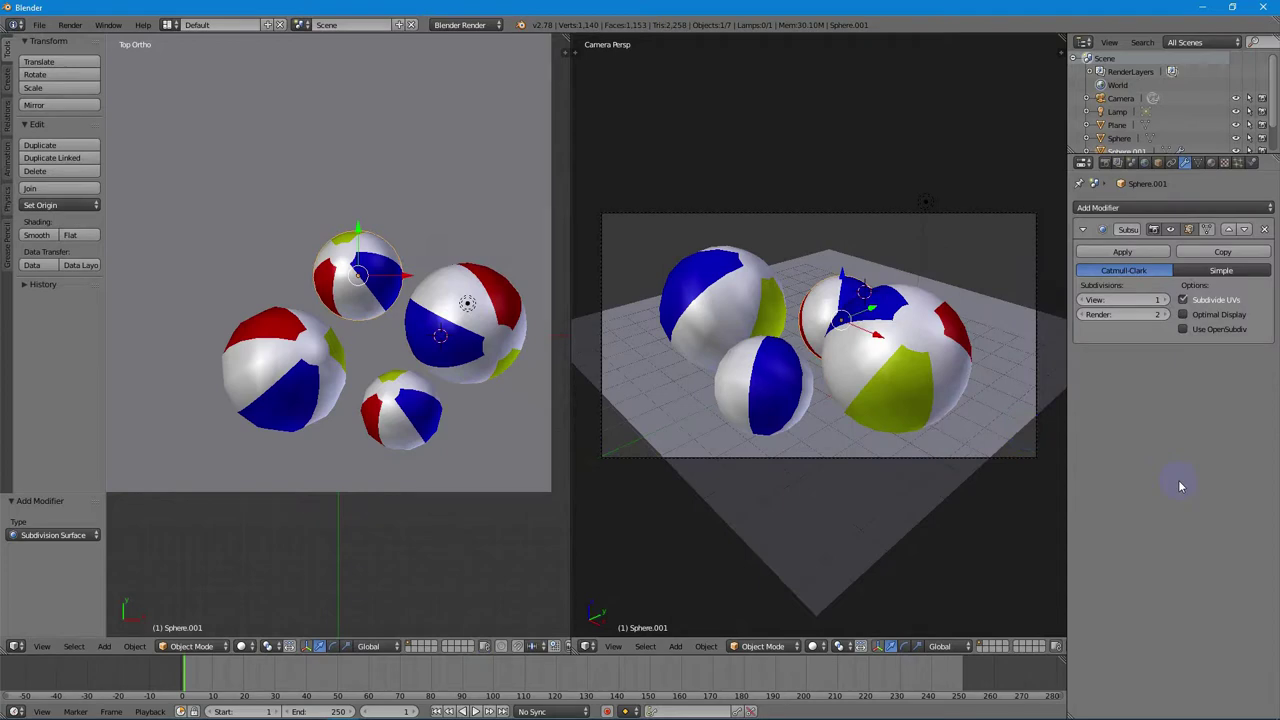
pyautogui.rightClick(283, 365)
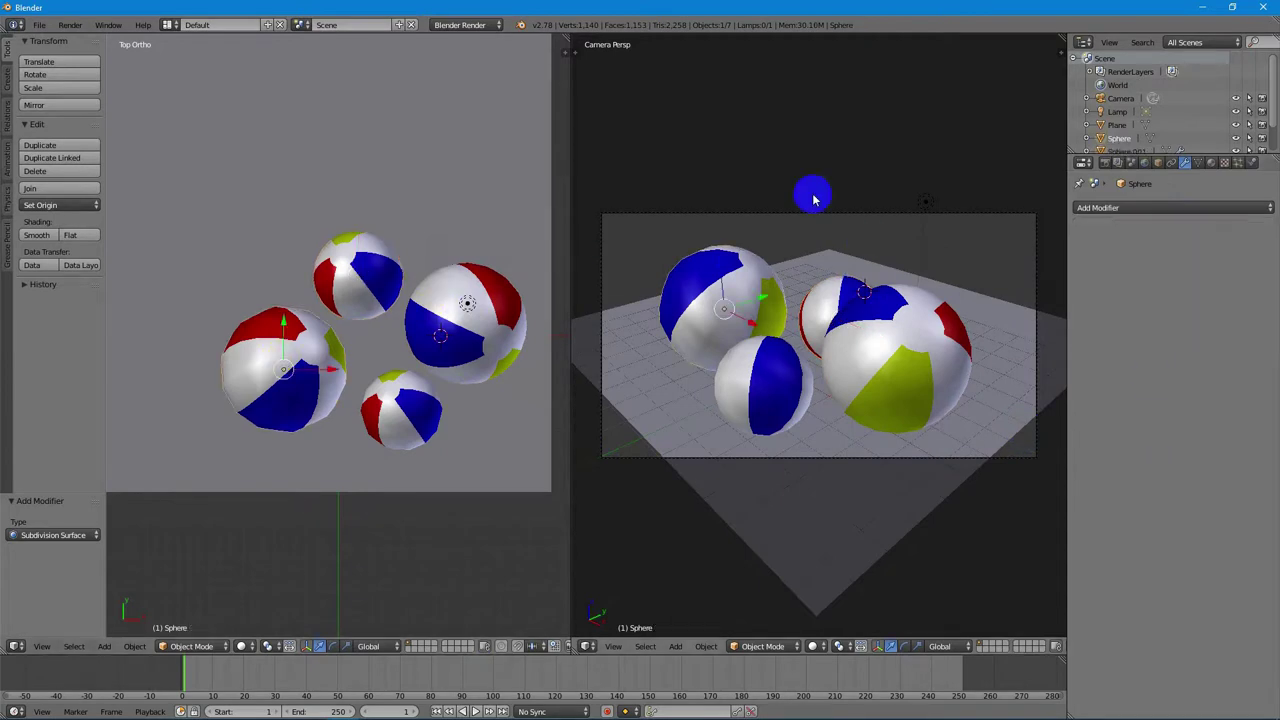
pyautogui.click(1115, 209)
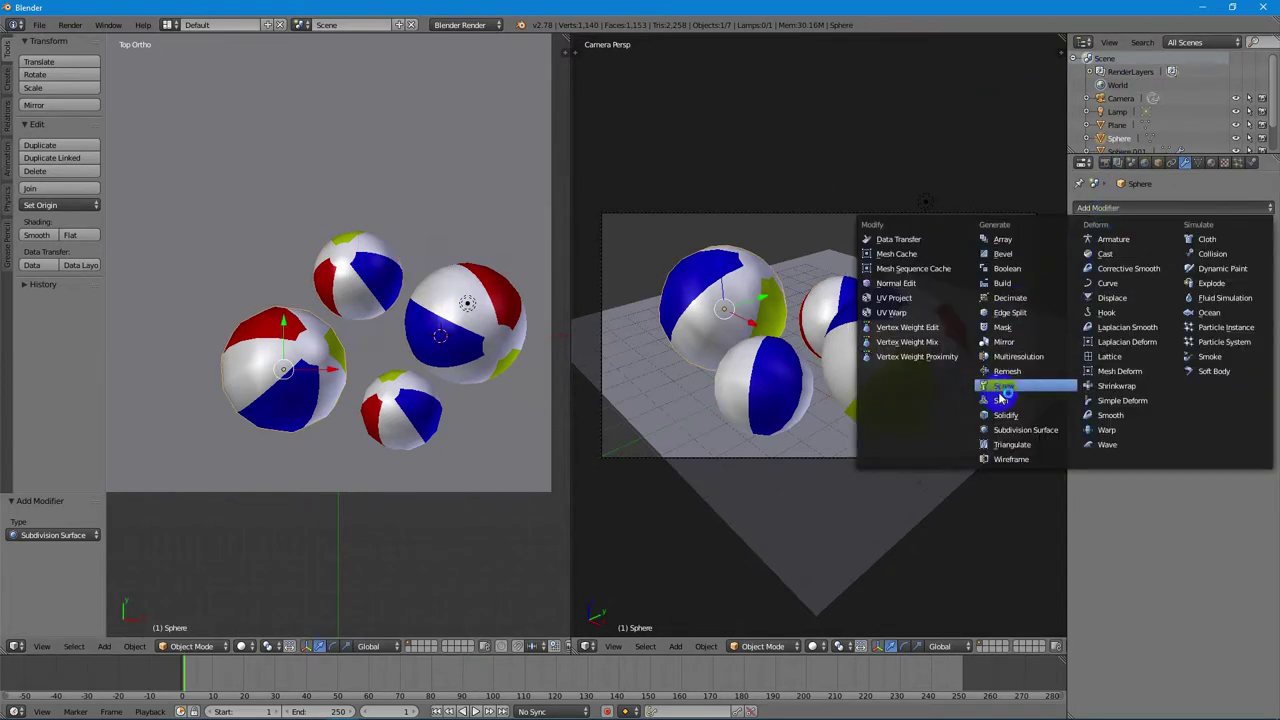
pyautogui.click(1018, 430)
# - Add a Subdivision Surface modifier to the smallest ball and render the scene to check all the smoothed balls
pyautogui.rightClick(413, 423)
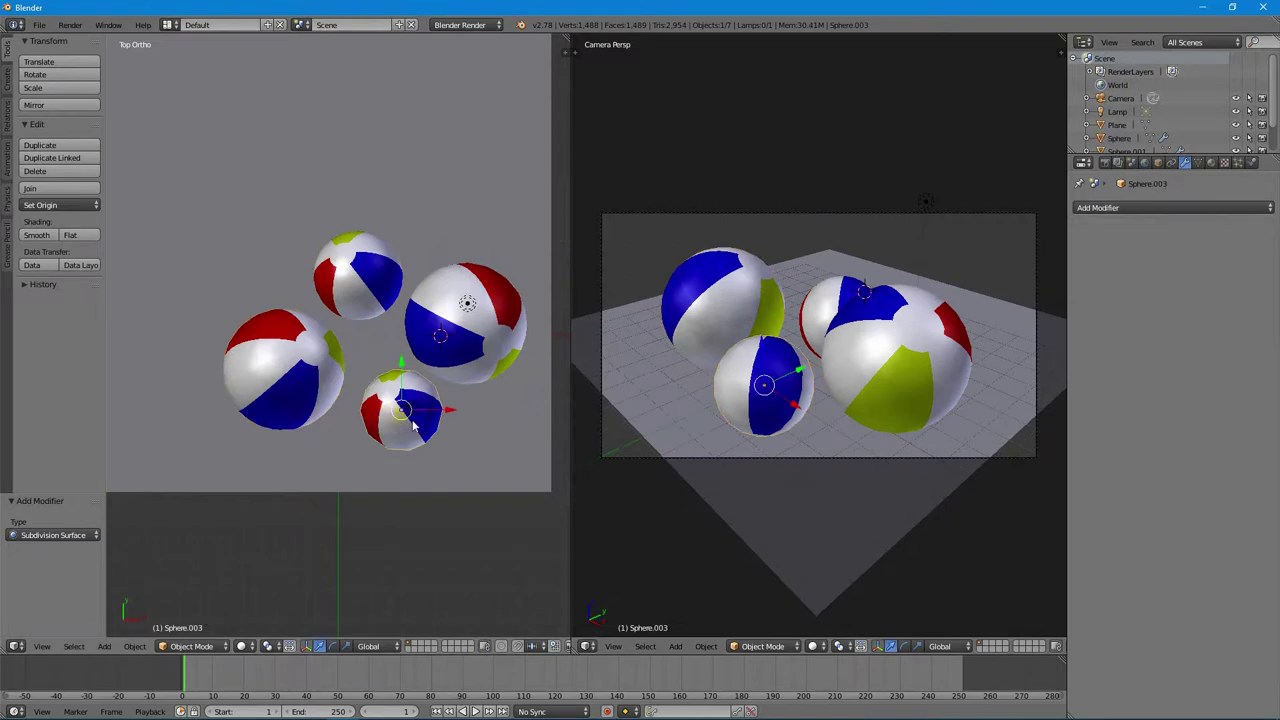
pyautogui.click(1130, 209)
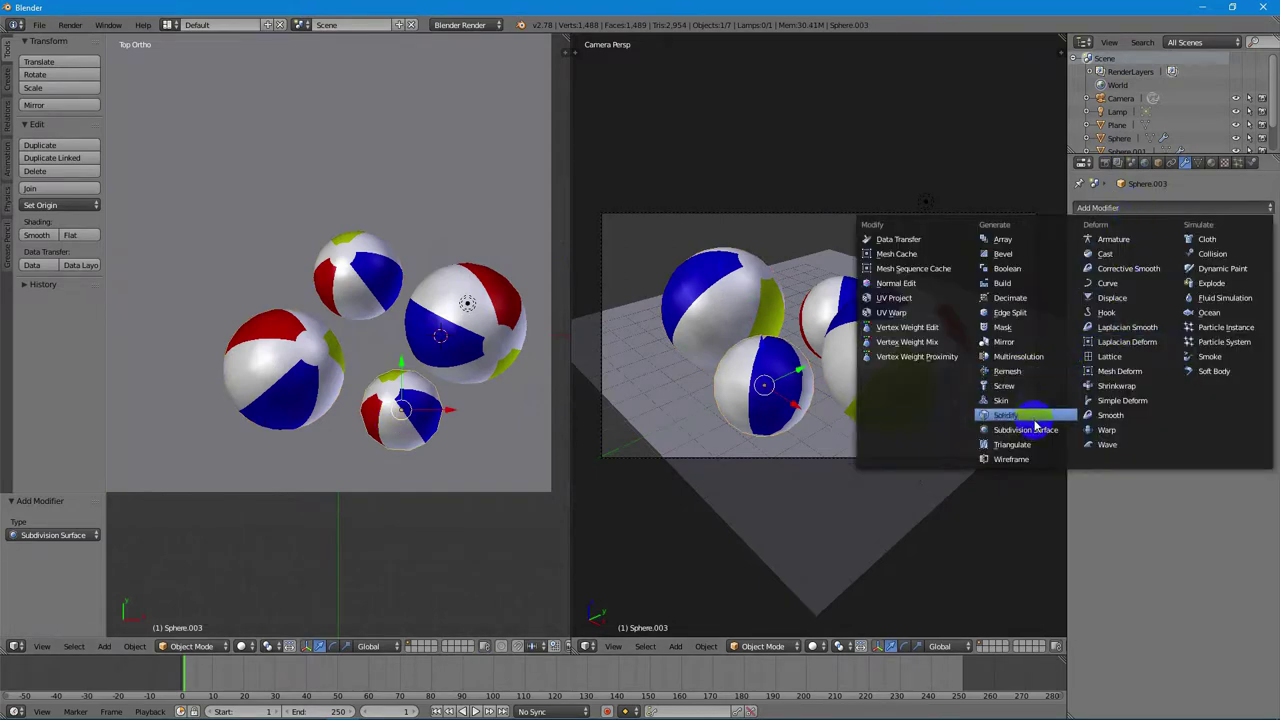
pyautogui.click(1035, 430)
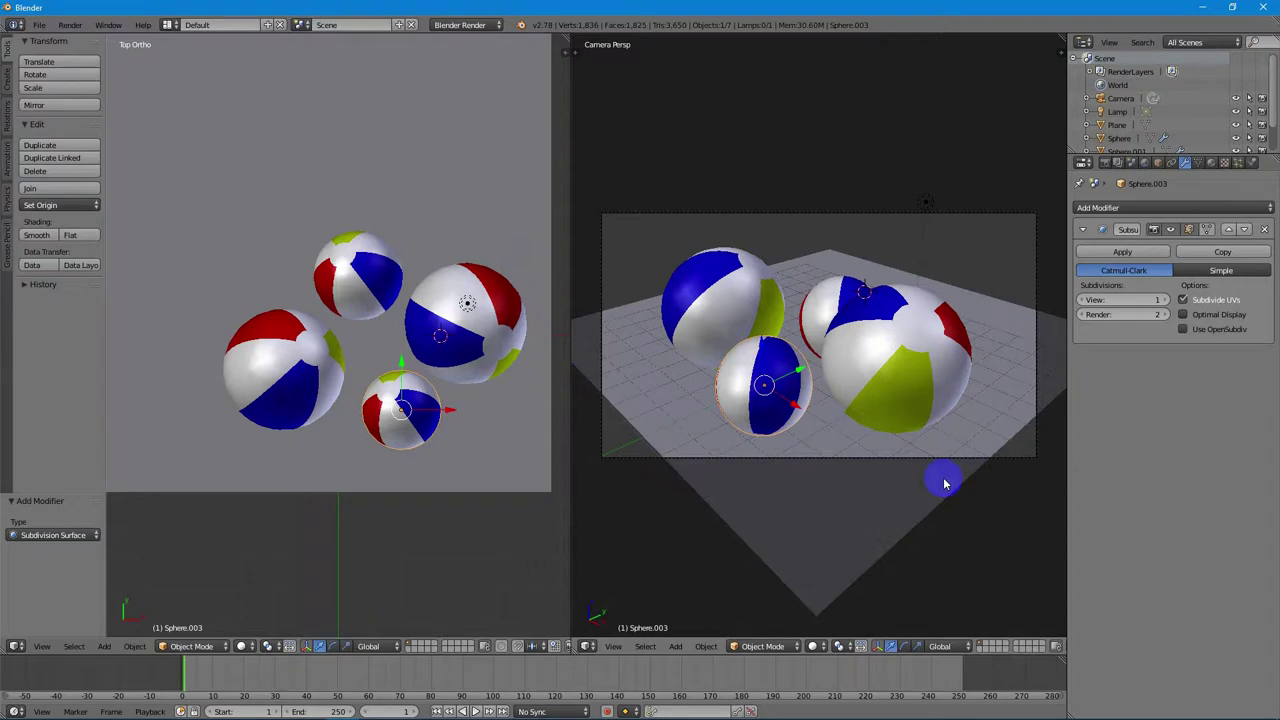
pyautogui.press('F12')
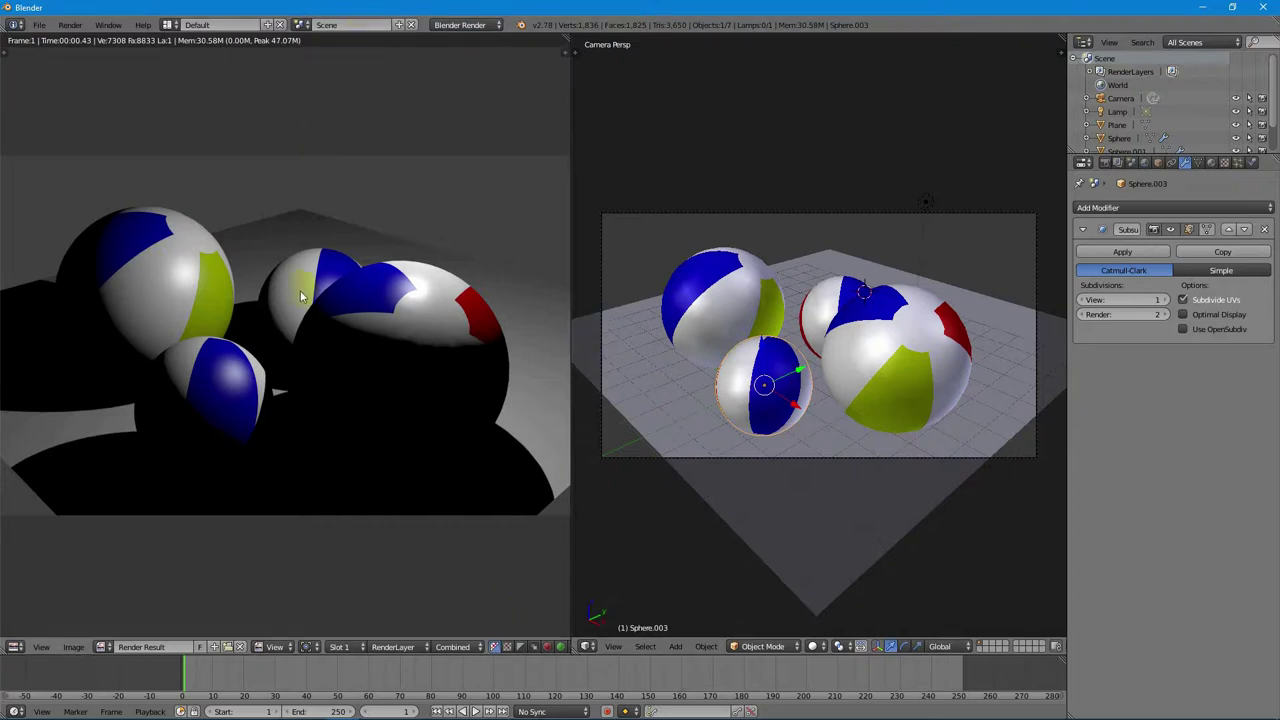
pyautogui.press('Escape')
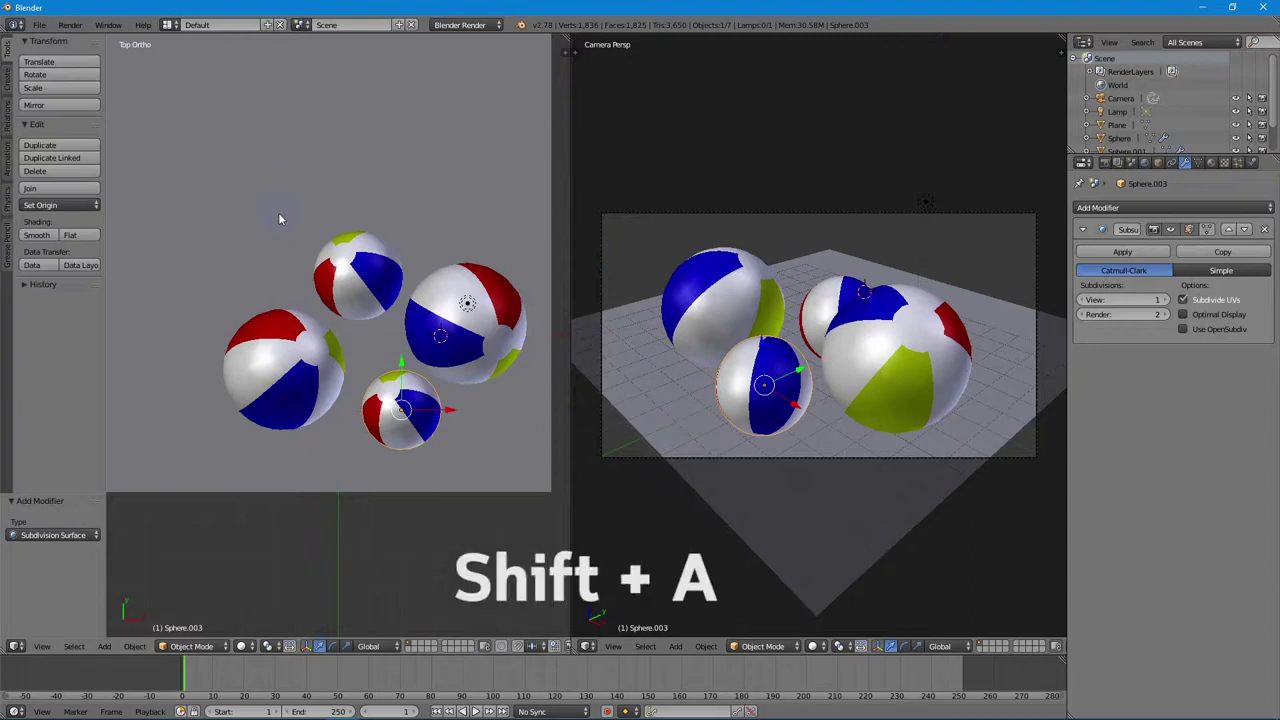
# - Add a Sun lamp to the scene
pyautogui.hotkey('shift', 'a')
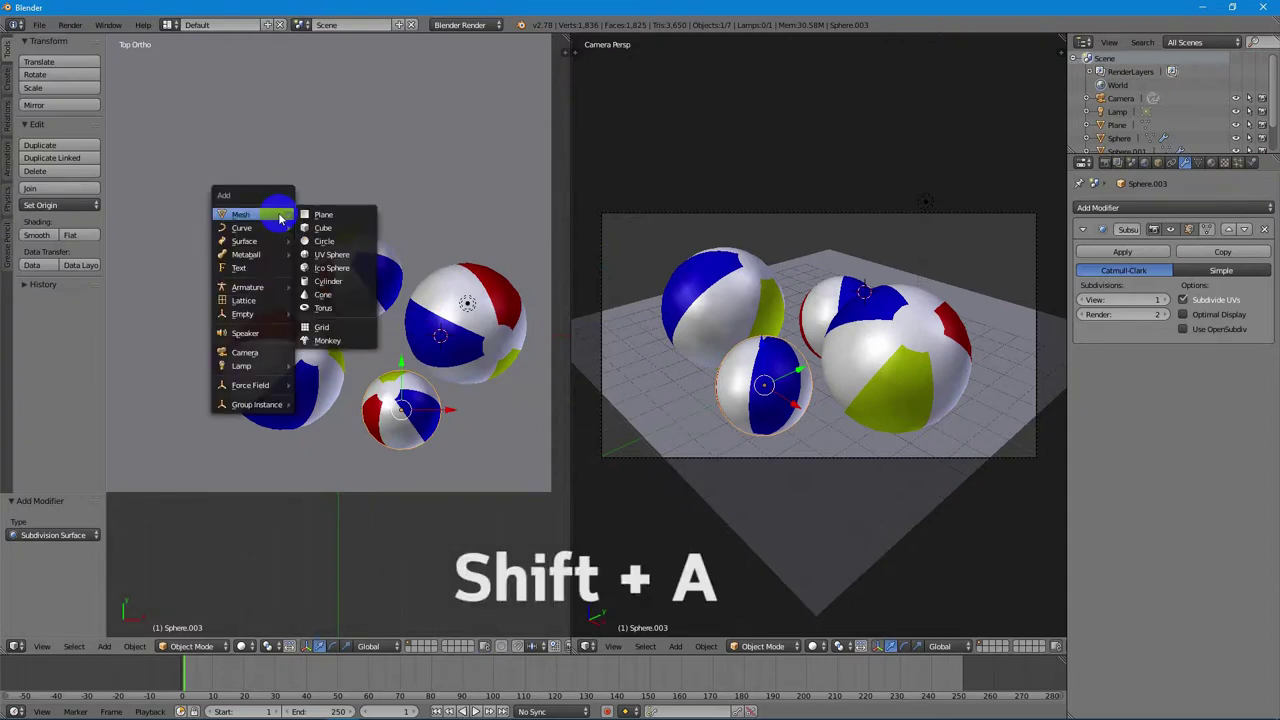
pyautogui.moveTo(288, 370)
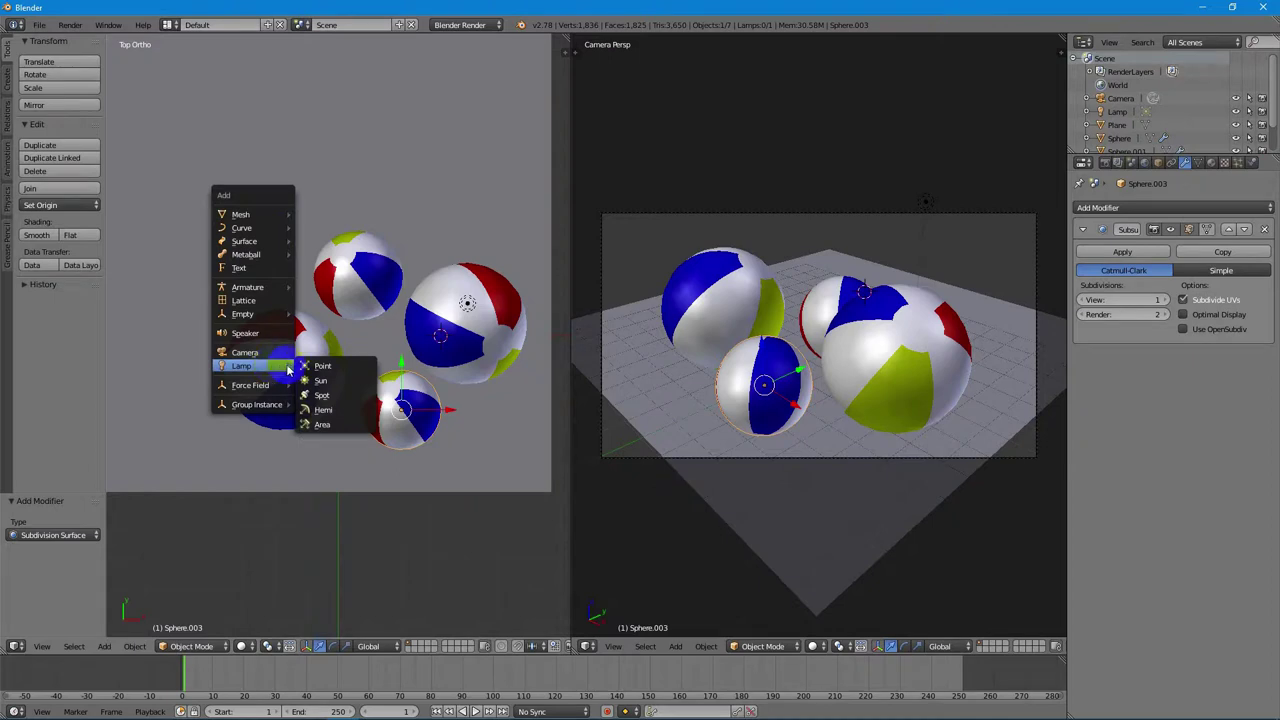
pyautogui.click(318, 381)
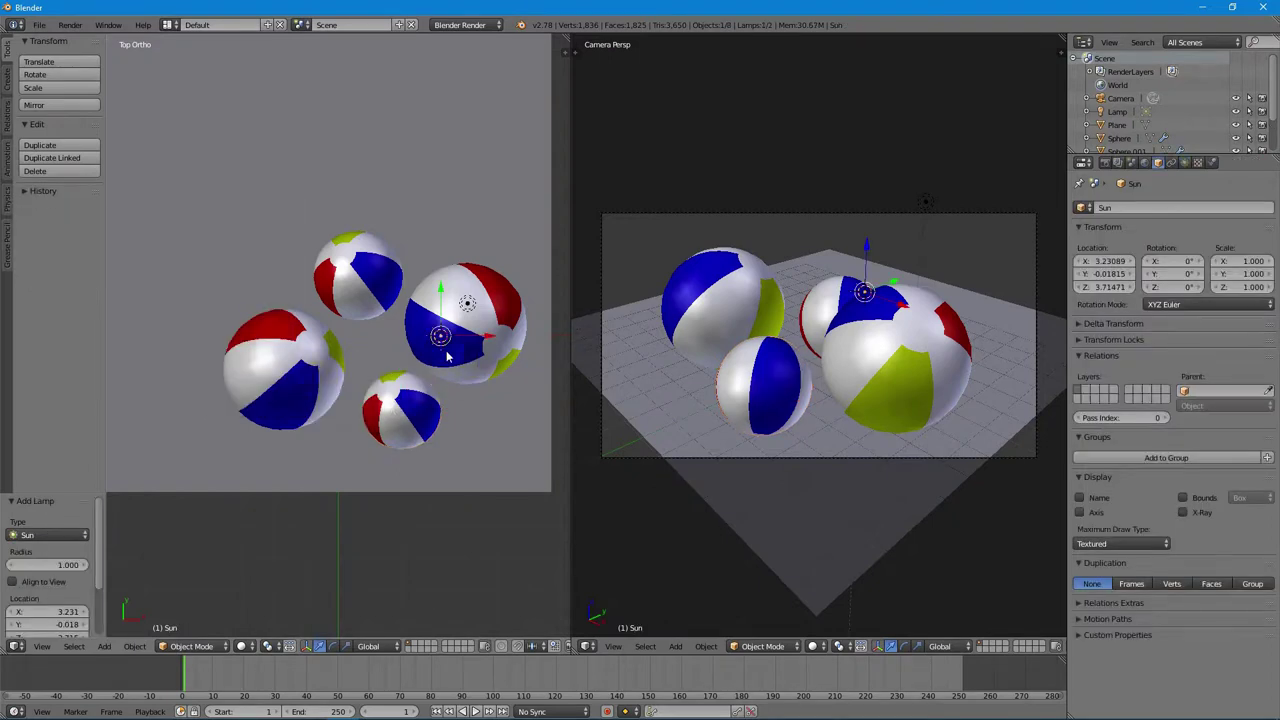
# - From the front, move the Sun lamp about -2.52 in X and 3.74 in Z above the balls, and render the scene
pyautogui.press('KP_1')
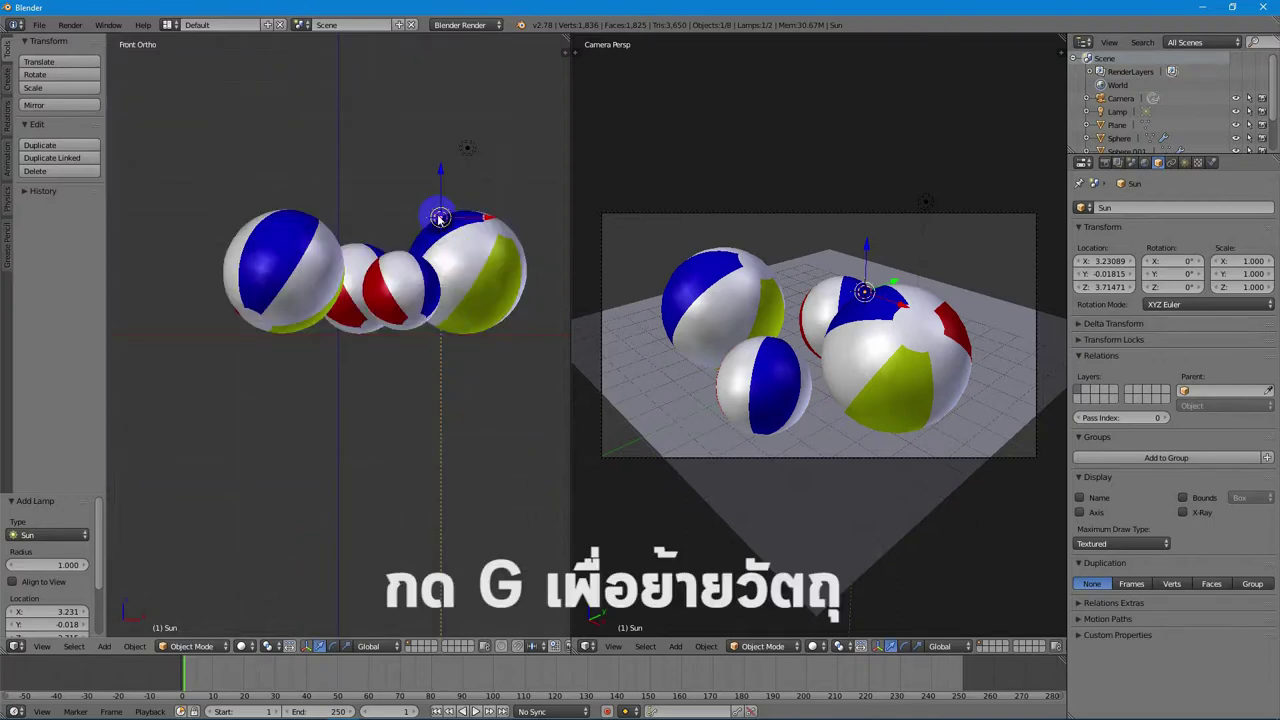
pyautogui.press('g')
pyautogui.click(361, 98)
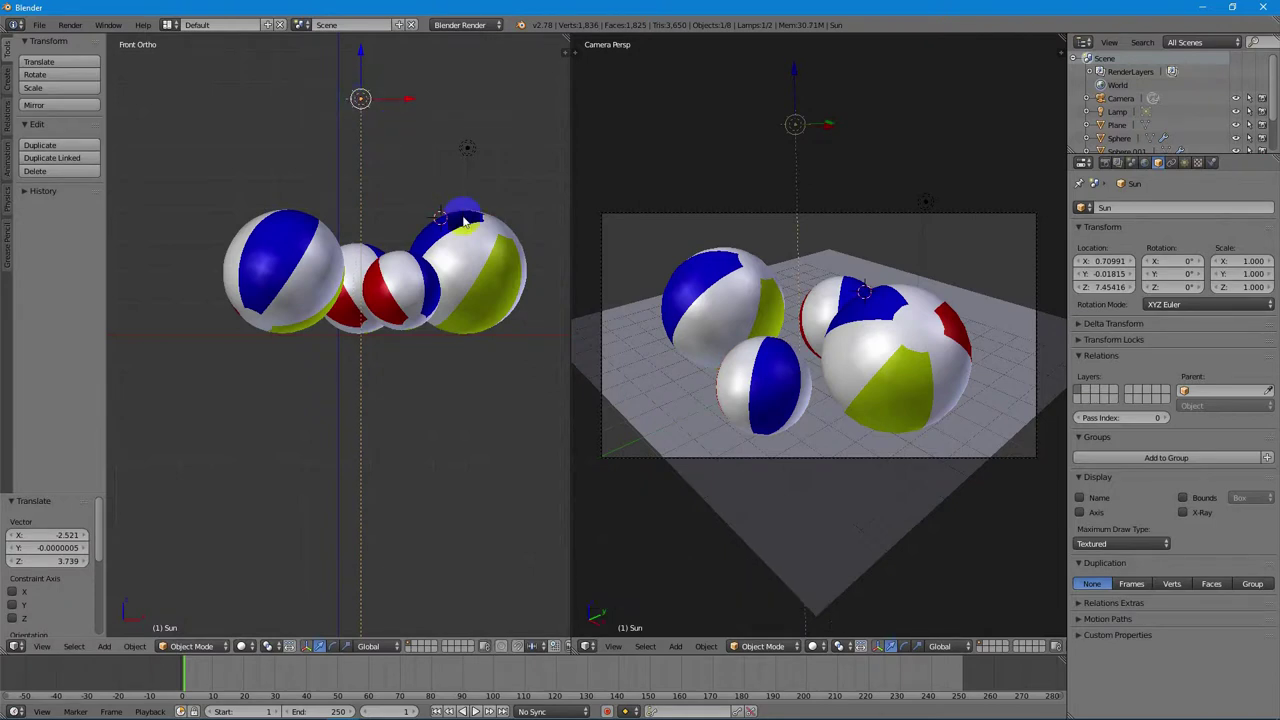
pyautogui.press('F12')
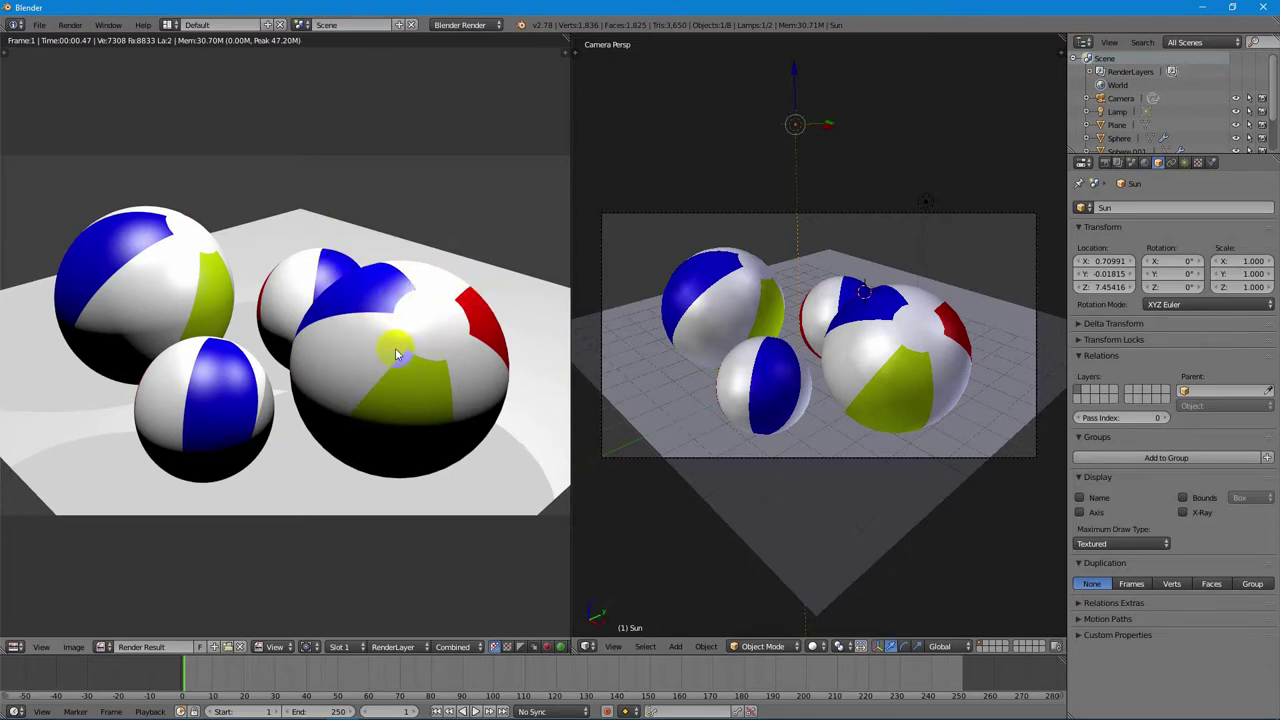
# - Set the Sun lamp's energy to 0.610 and render the scene
pyautogui.press('Escape')
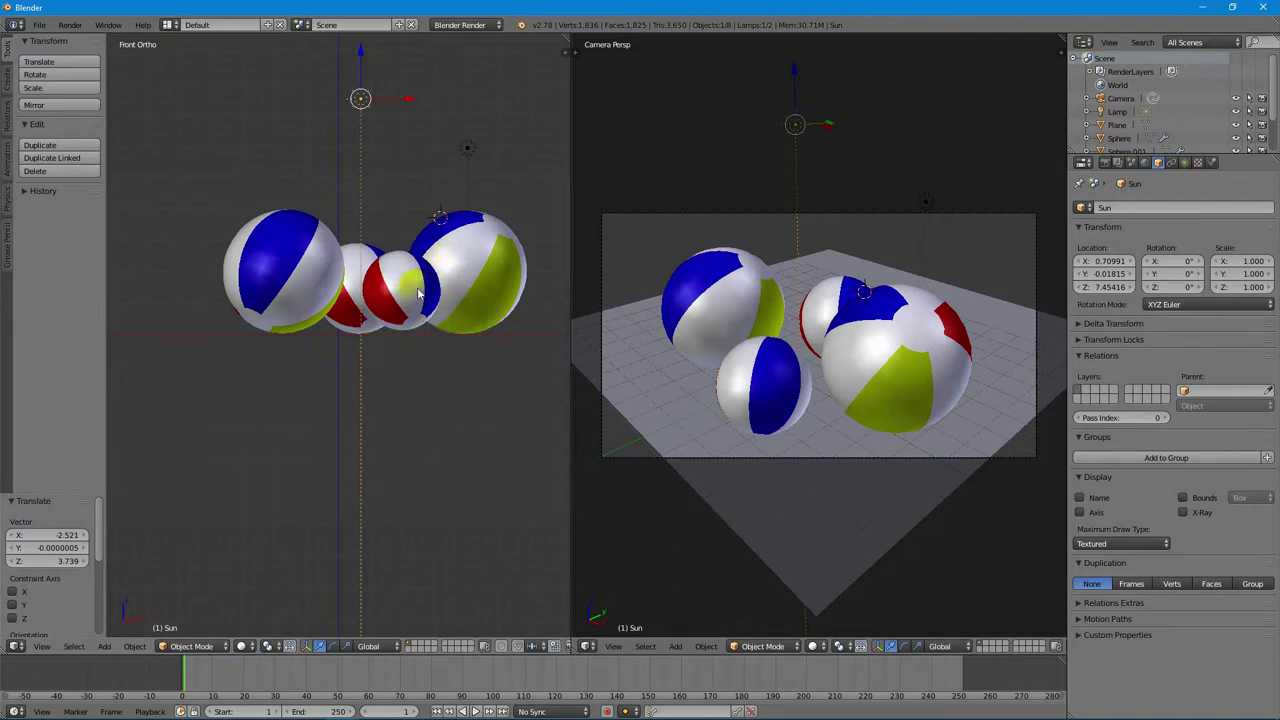
pyautogui.moveTo(424, 298); pyautogui.dragTo(430, 346, button='middle')
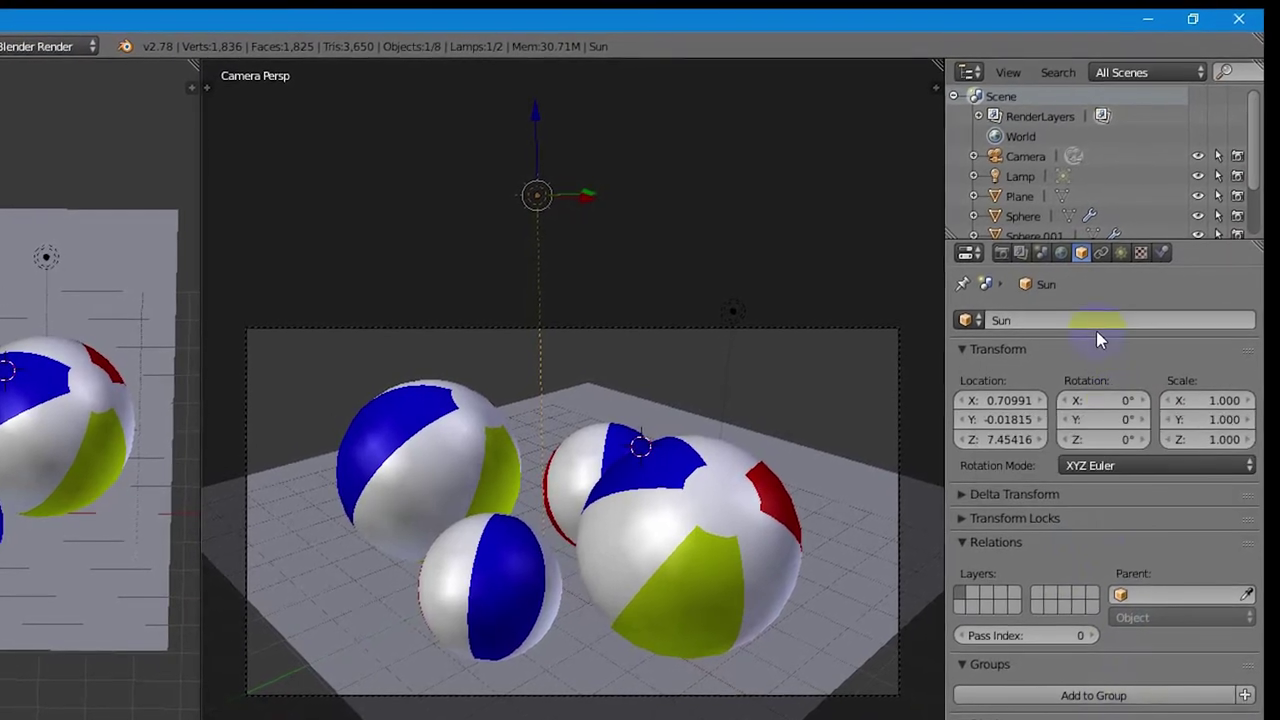
pyautogui.click(1121, 253)
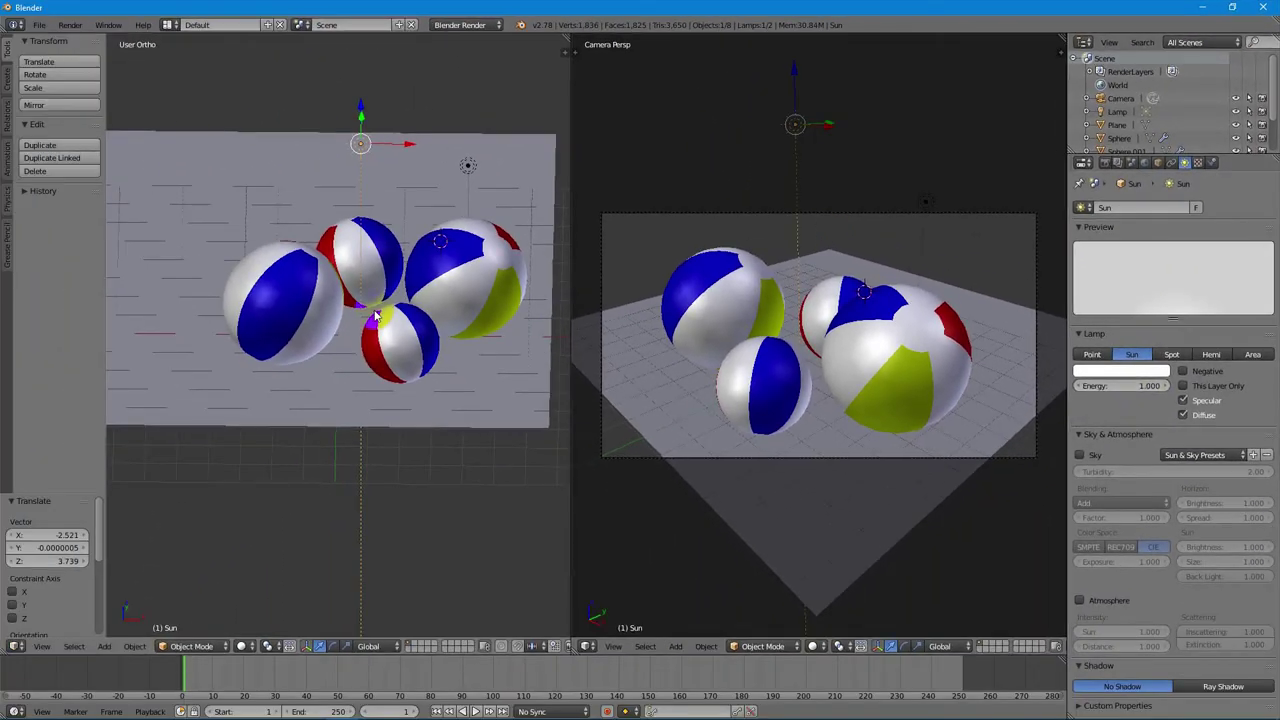
pyautogui.moveTo(1150, 386); pyautogui.dragTo(1127, 386)
pyautogui.press('F12')
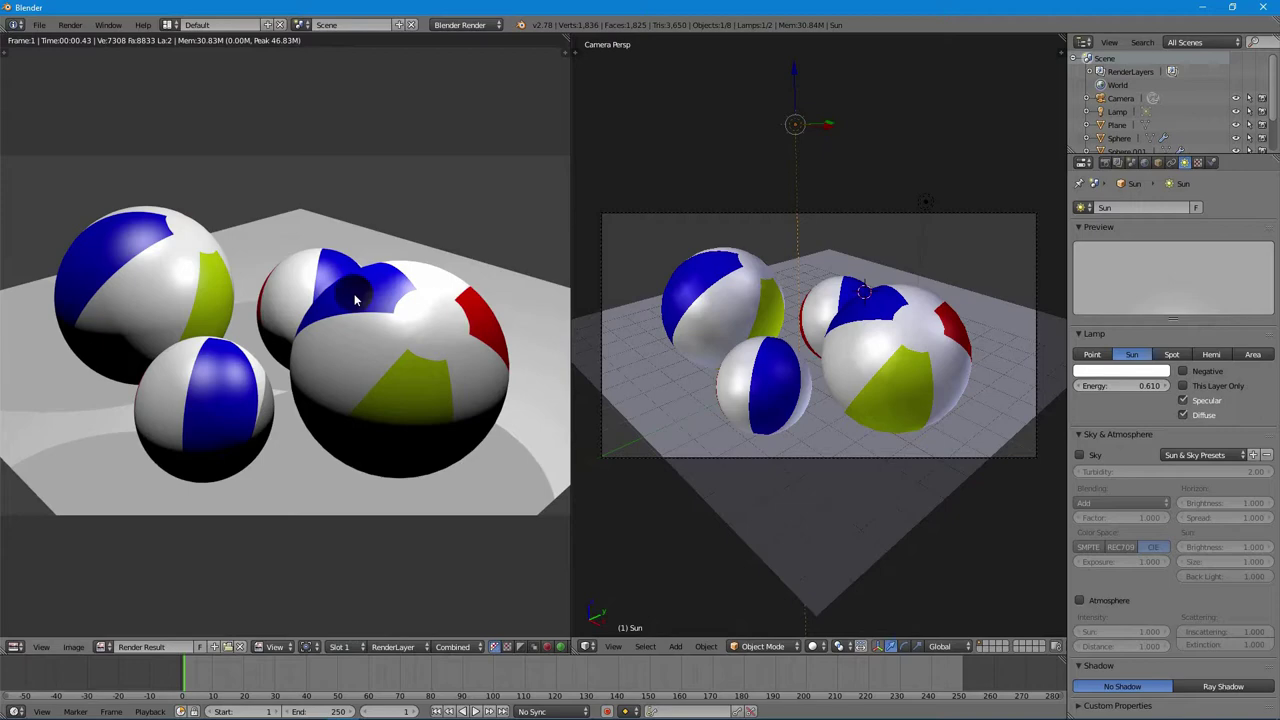
pyautogui.scroll(1, 376, 336)
pyautogui.scroll(-2, 378, 386)
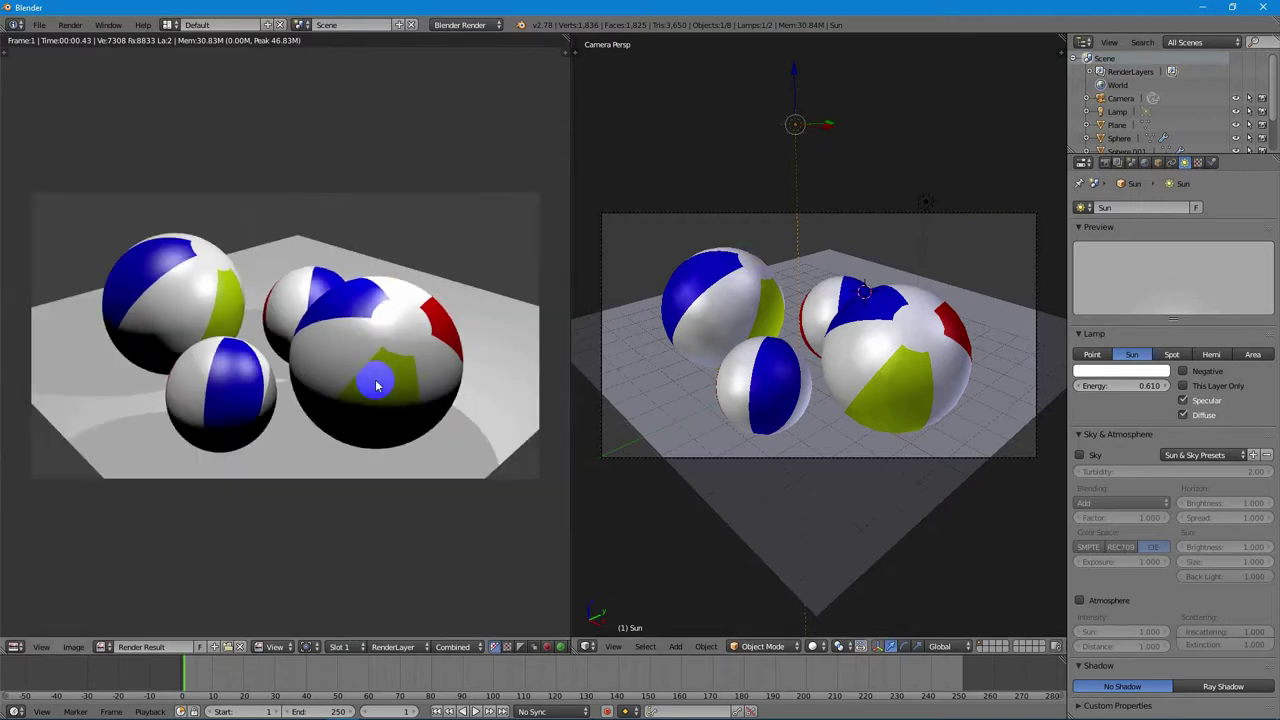
pyautogui.scroll(-1, 378, 386)
# - From the front, move the original point lamp about 4.29 in X and 0.21 in Z, away from the balls
pyautogui.hotkey('shift', 'F5')
pyautogui.scroll(-3, 400, 348)
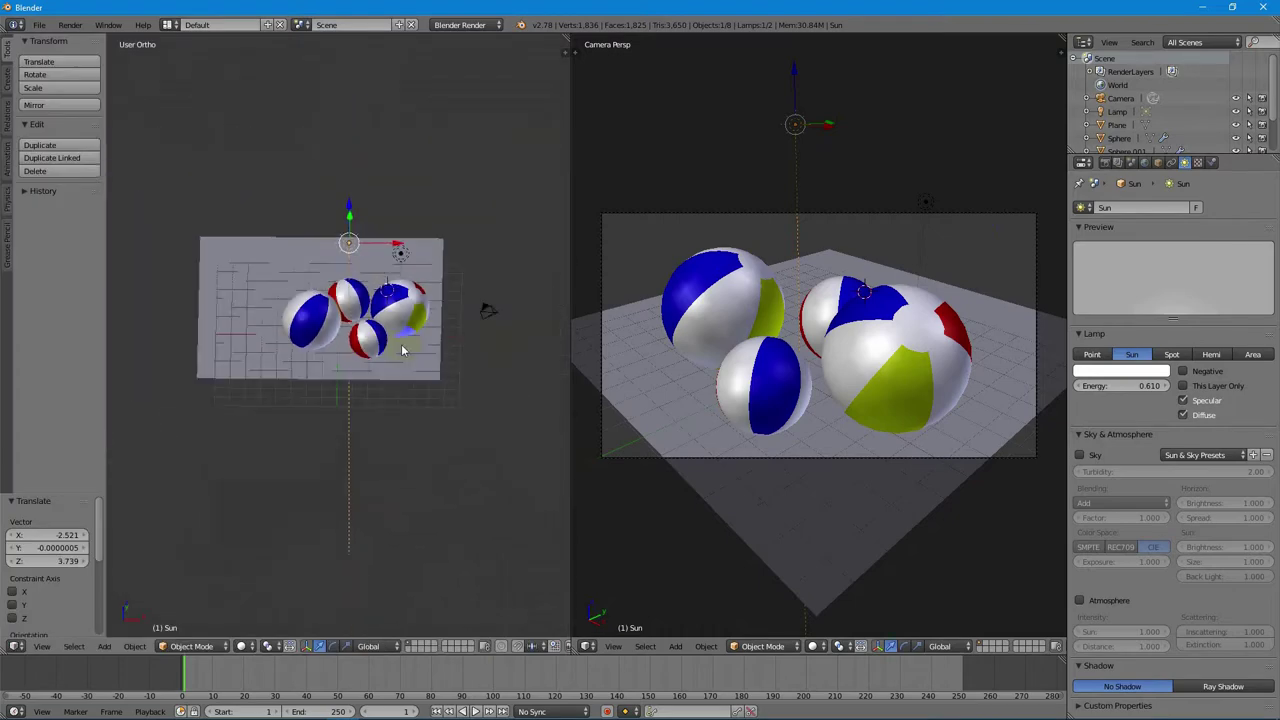
pyautogui.press('KP_7')
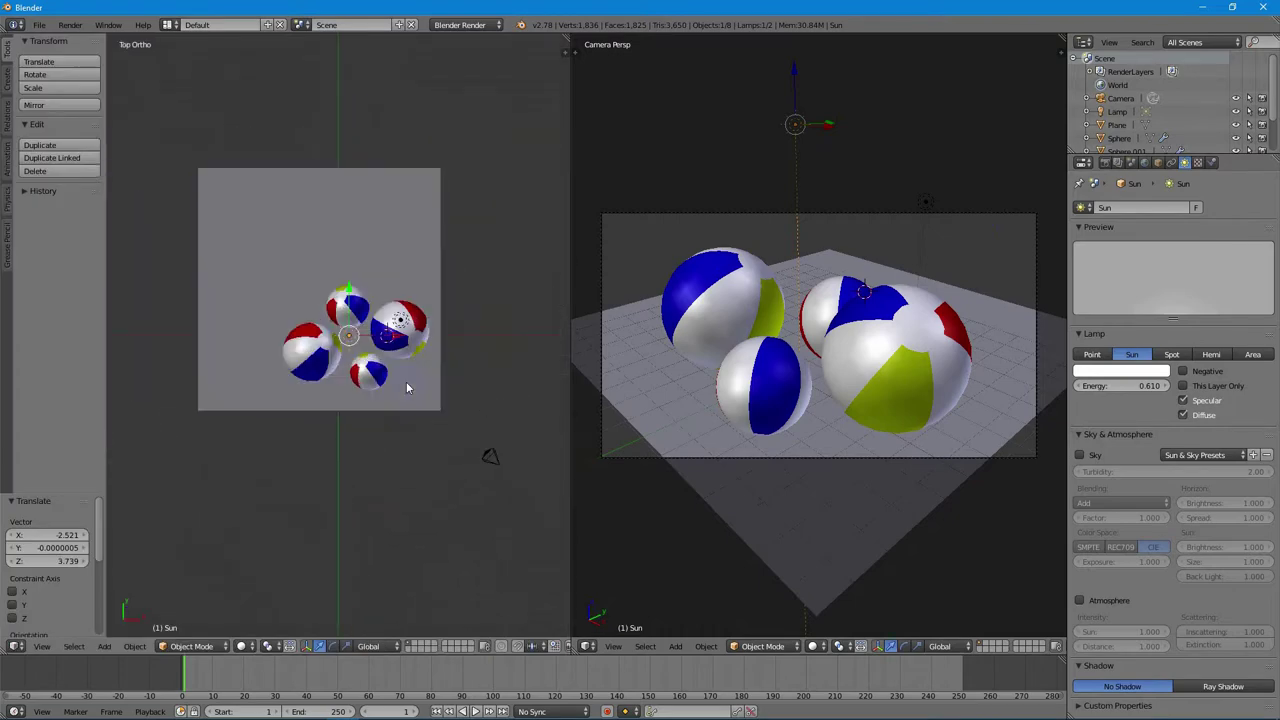
pyautogui.press('KP_1')
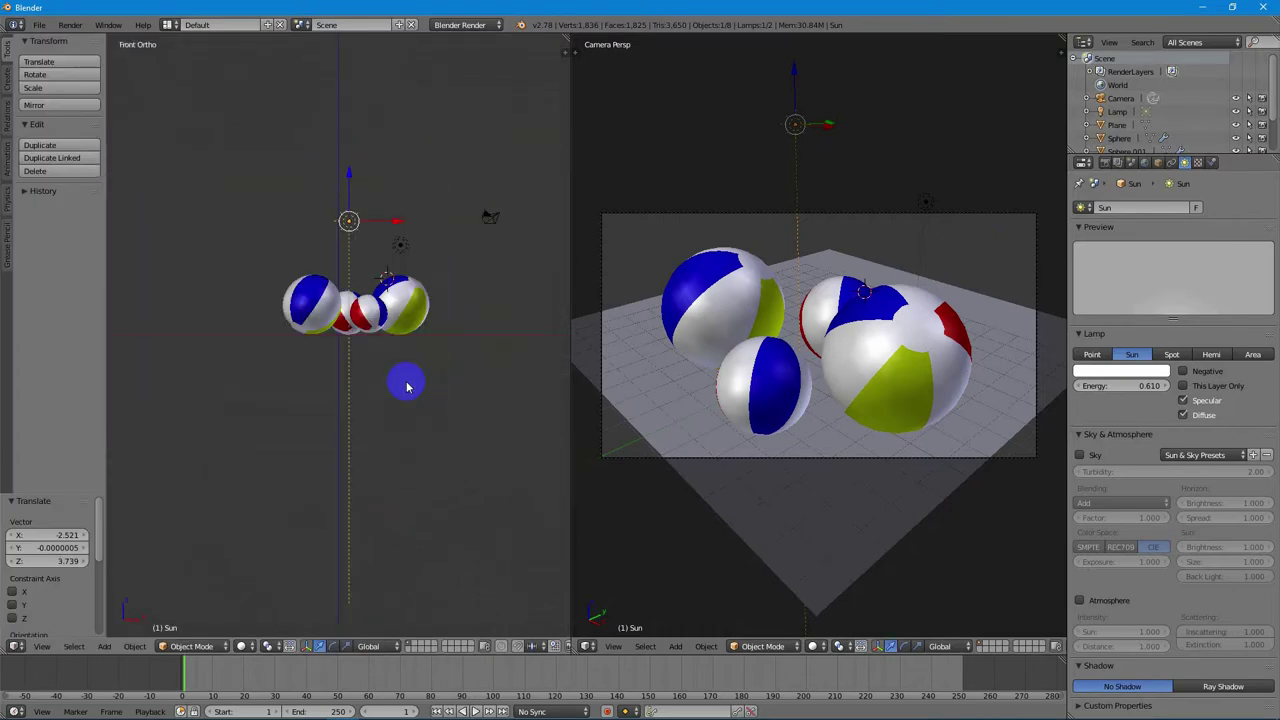
pyautogui.rightClick(400, 246)
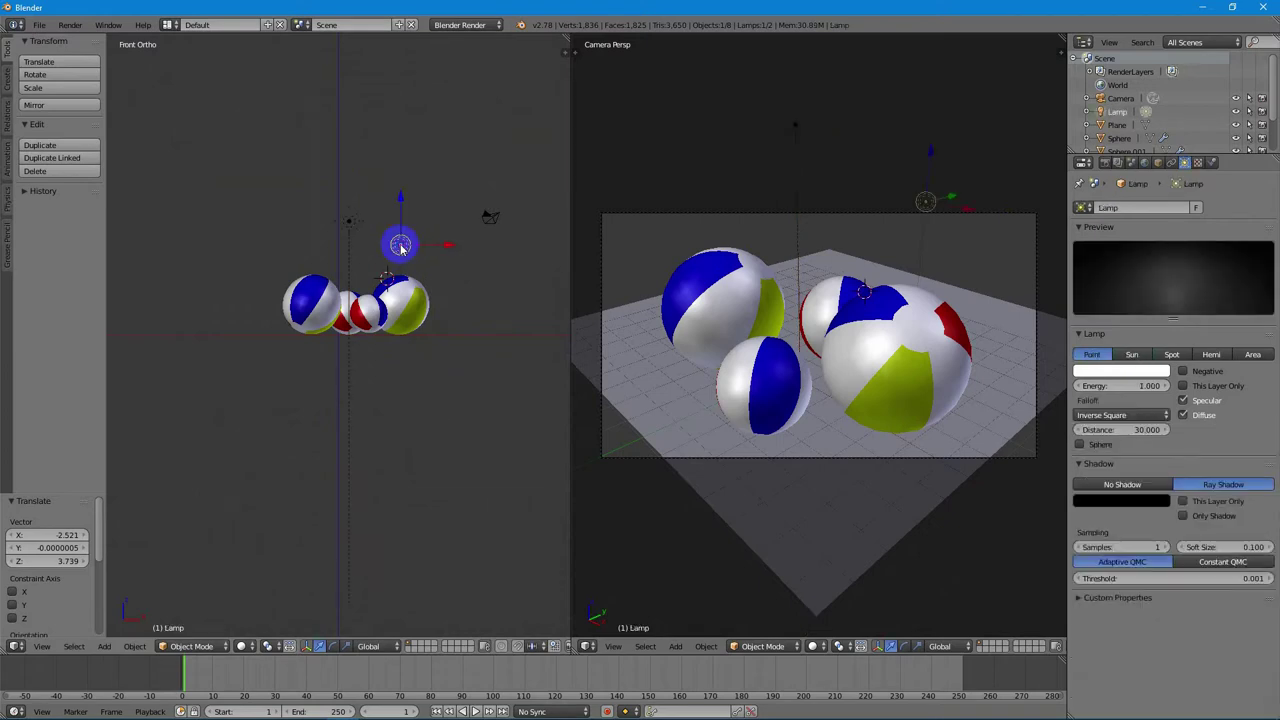
pyautogui.scroll(2, 401, 247)
pyautogui.scroll(-3, 400, 250)
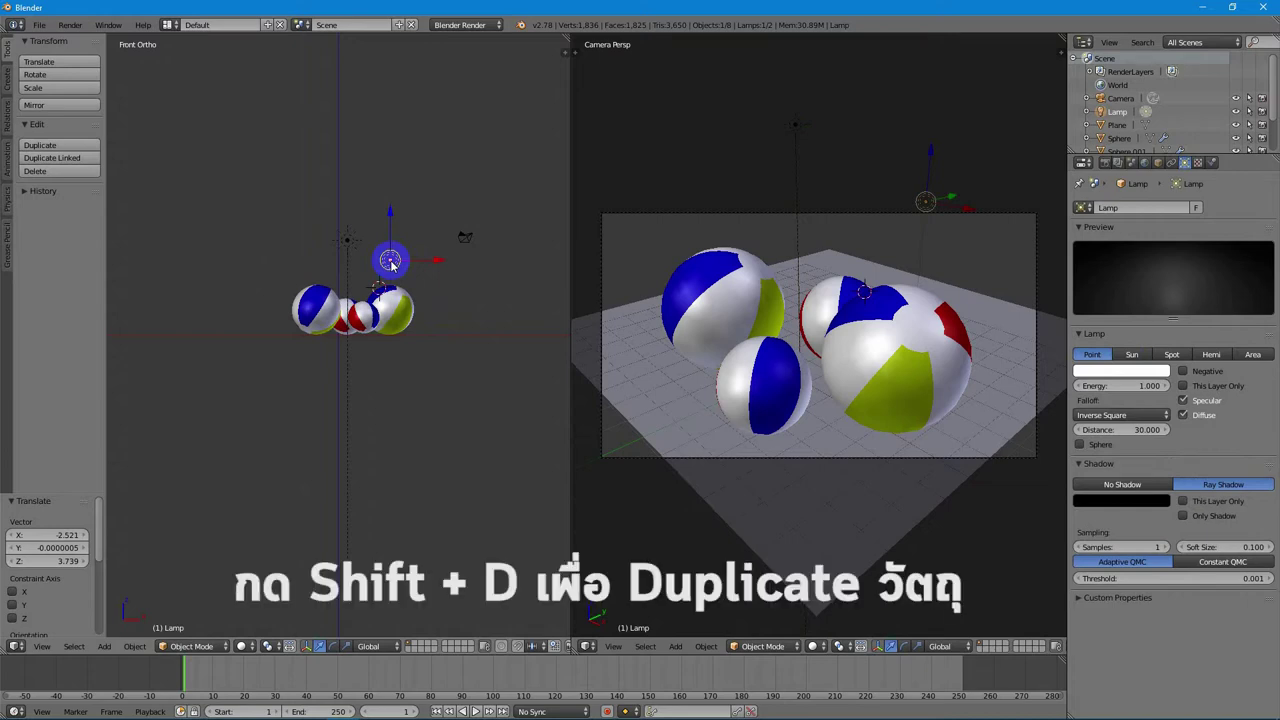
pyautogui.moveTo(391, 263); pyautogui.dragTo(445, 266)
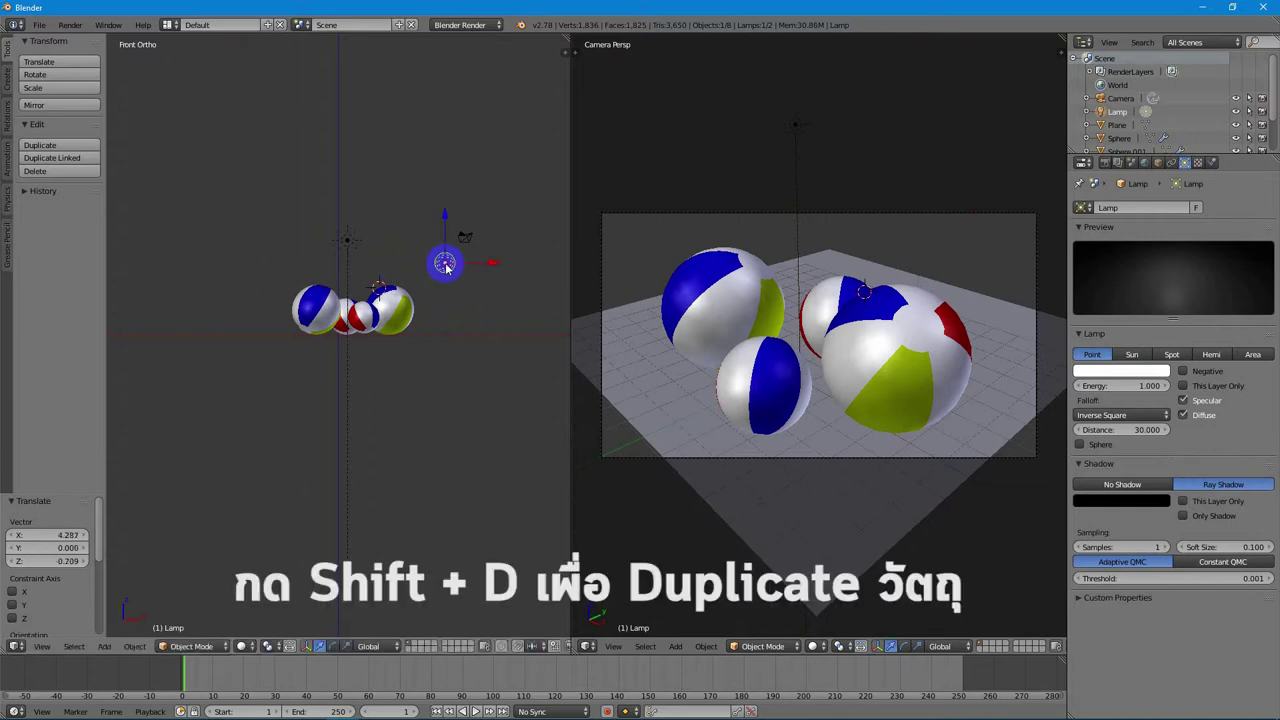
# - Duplicate the point lamp about -16.26 in X and -0.26 in Z, and from the top move the copy about 1.93 in X and -6.64 in Y
pyautogui.hotkey('shift', 'd')
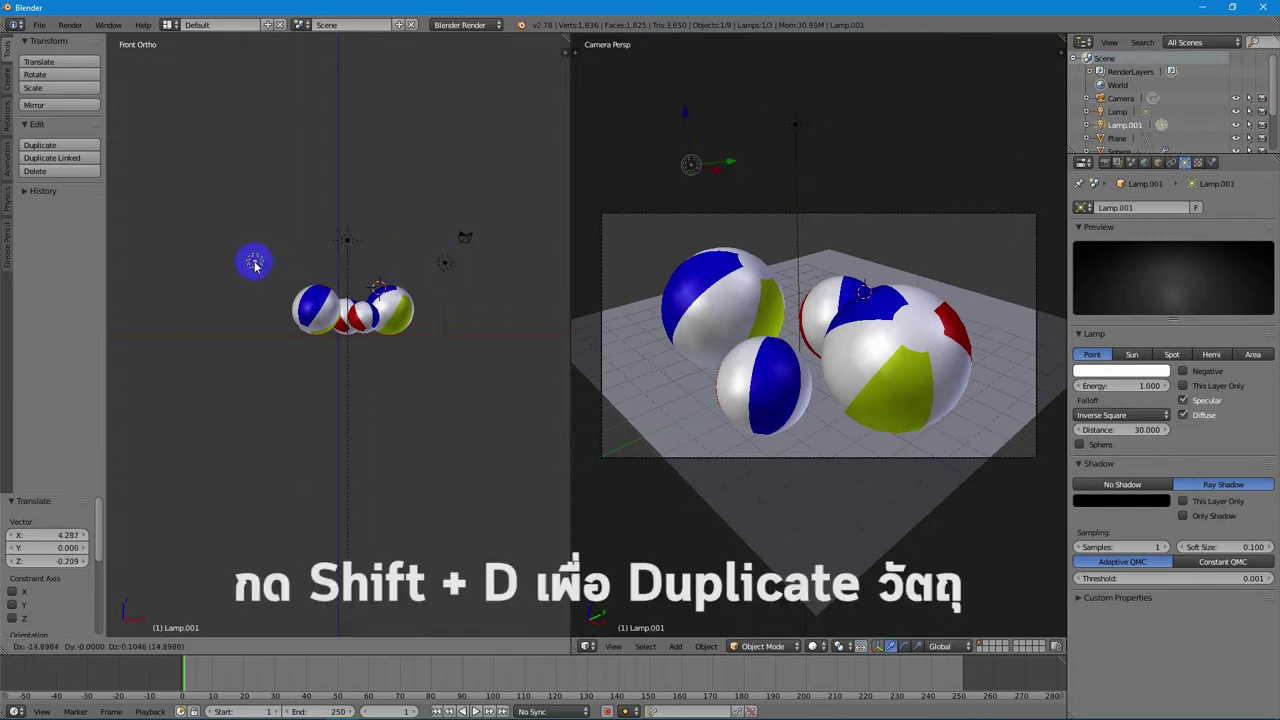
pyautogui.click(238, 270)
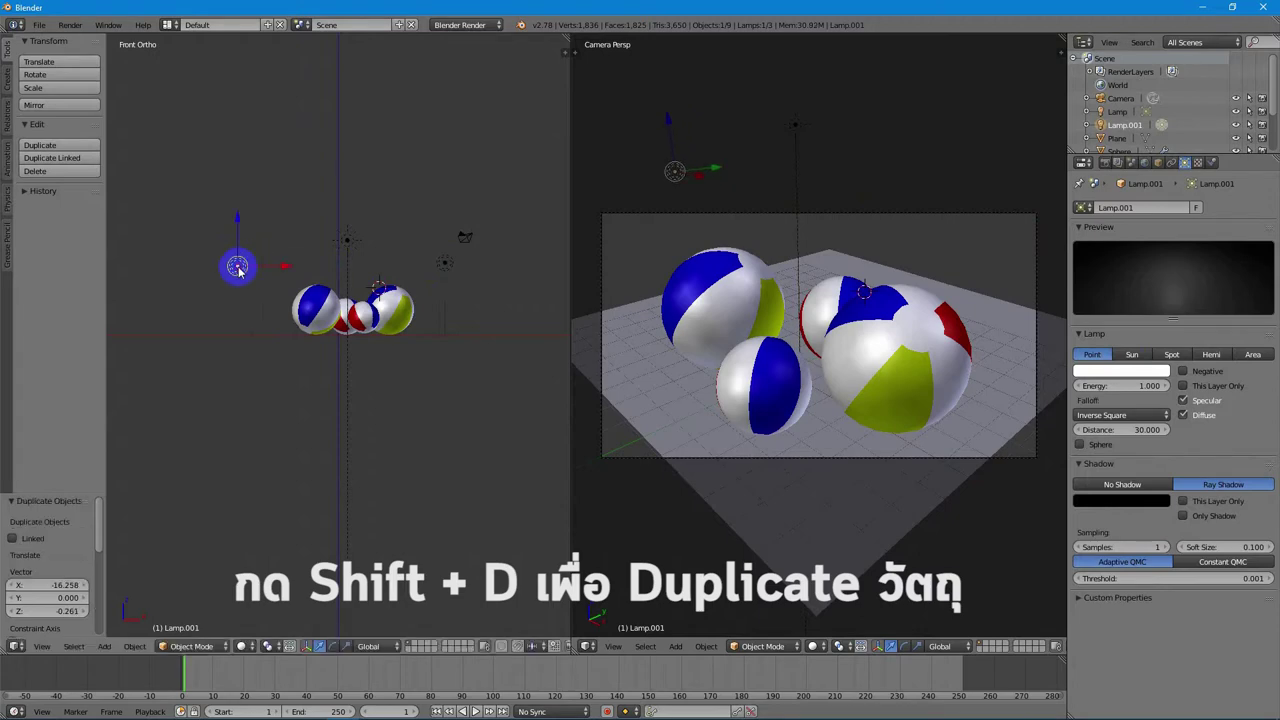
pyautogui.press('KP_7')
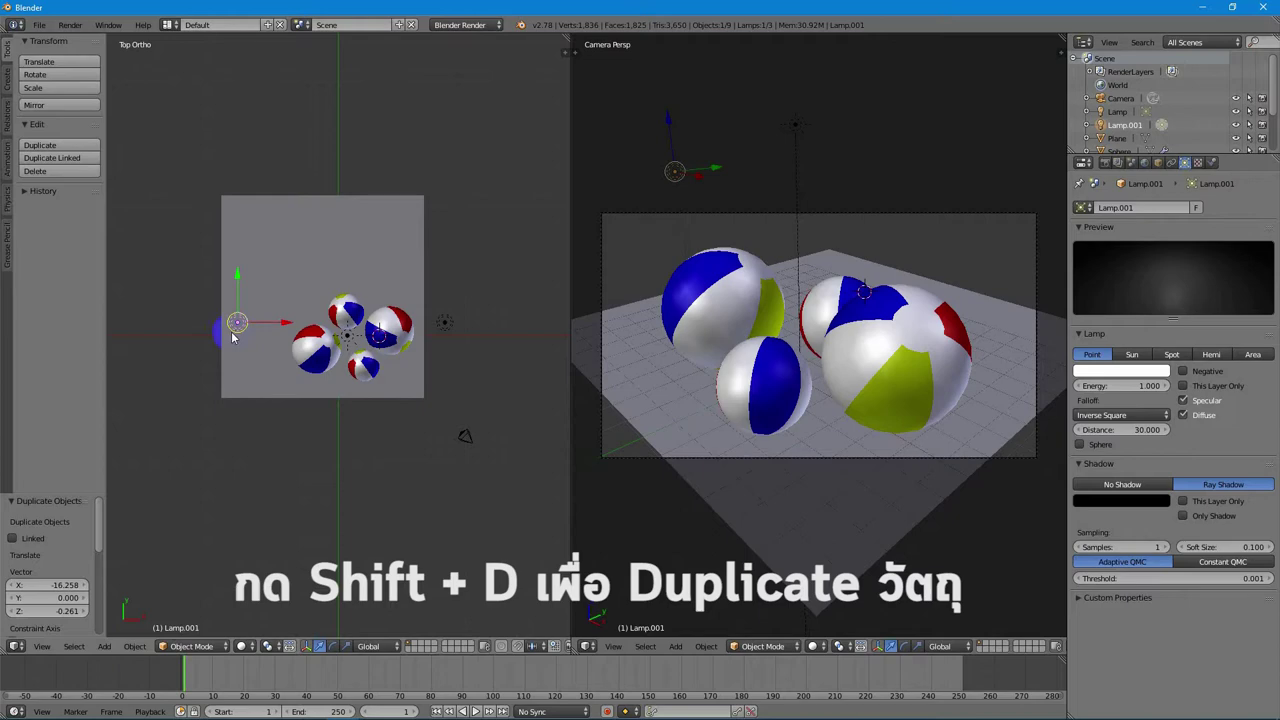
pyautogui.hotkey('shift', 'd')
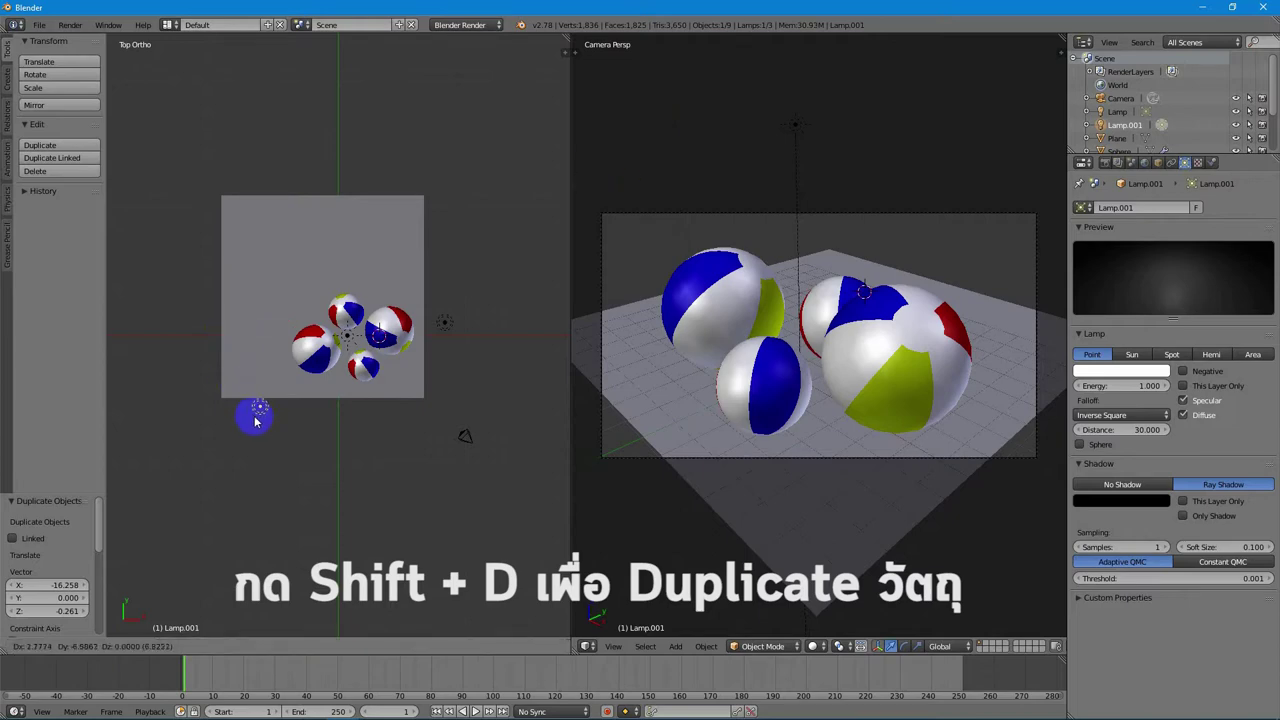
pyautogui.click(255, 421)
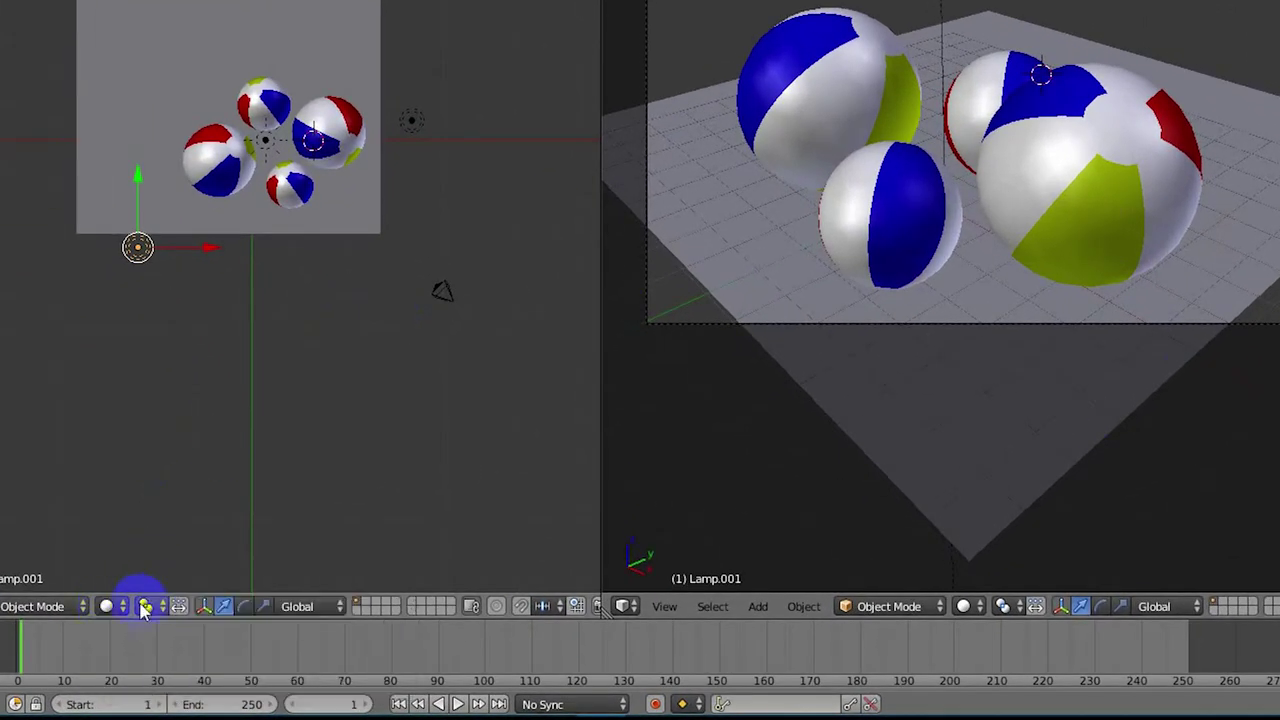
# - Show the top view with Material shading and move the duplicated lamp about 4.39 in X and -3.40 in Y
pyautogui.click(122, 609)
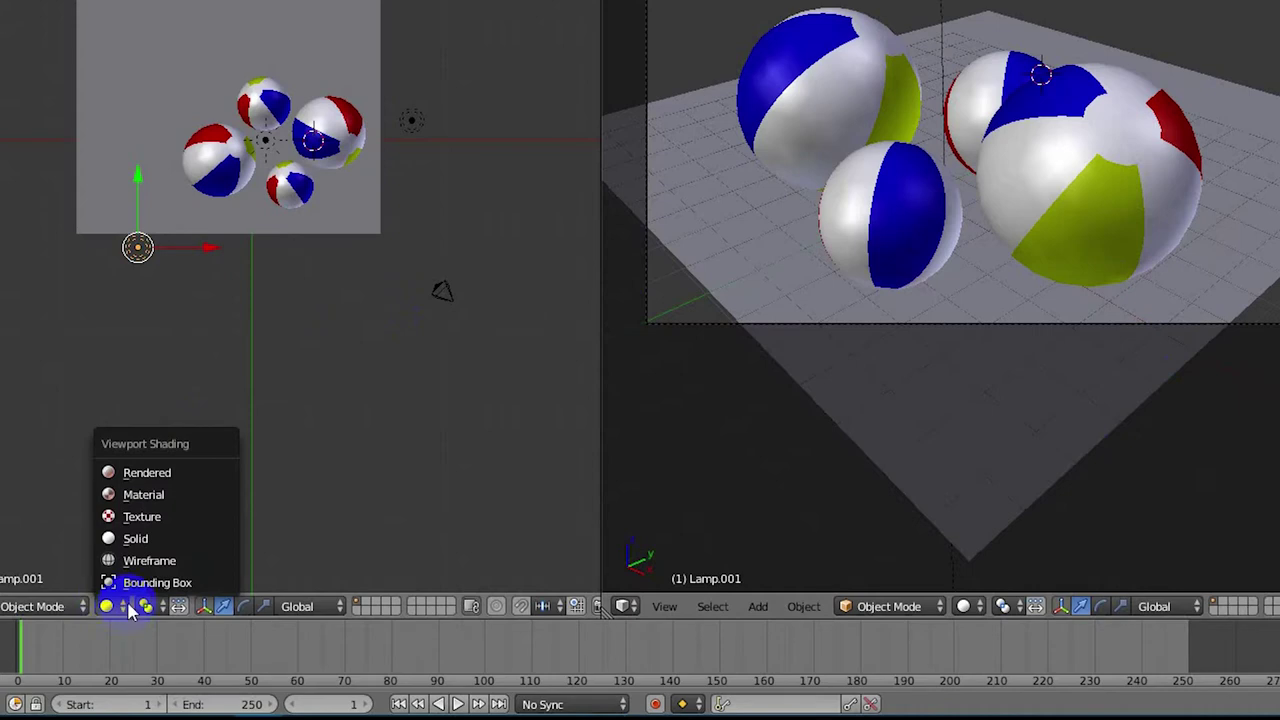
pyautogui.click(166, 502)
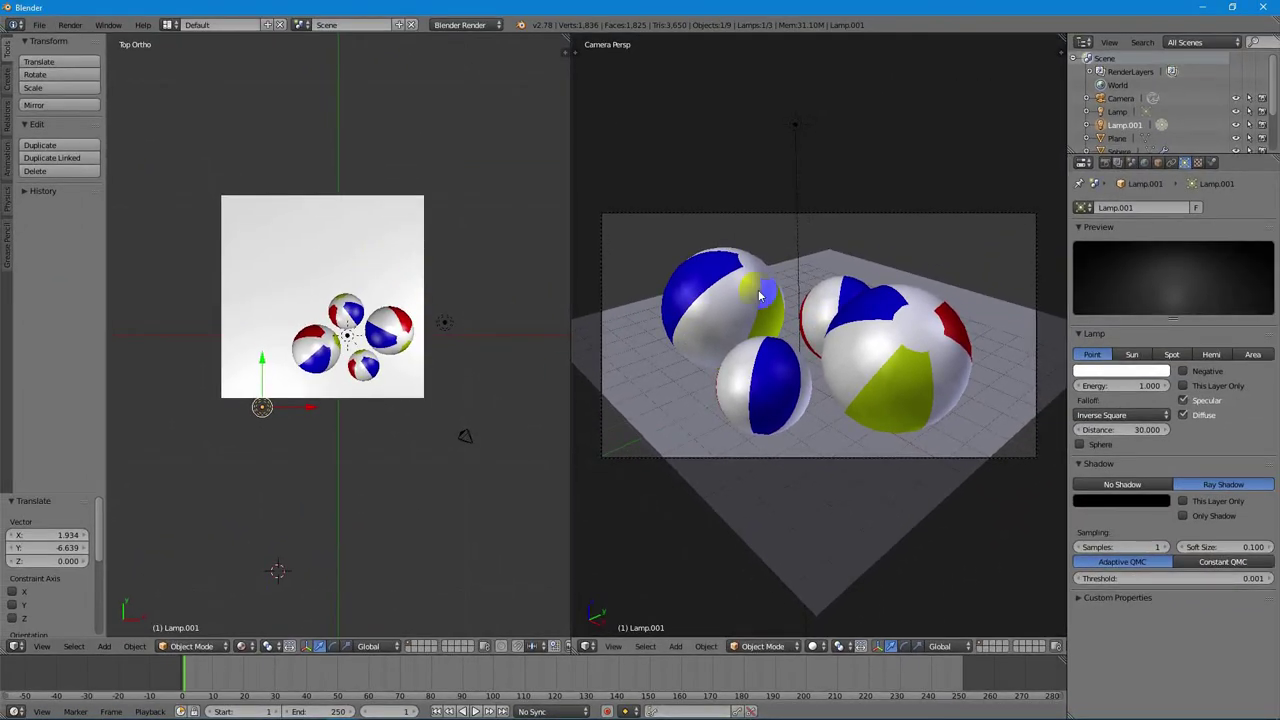
pyautogui.click(261, 406)
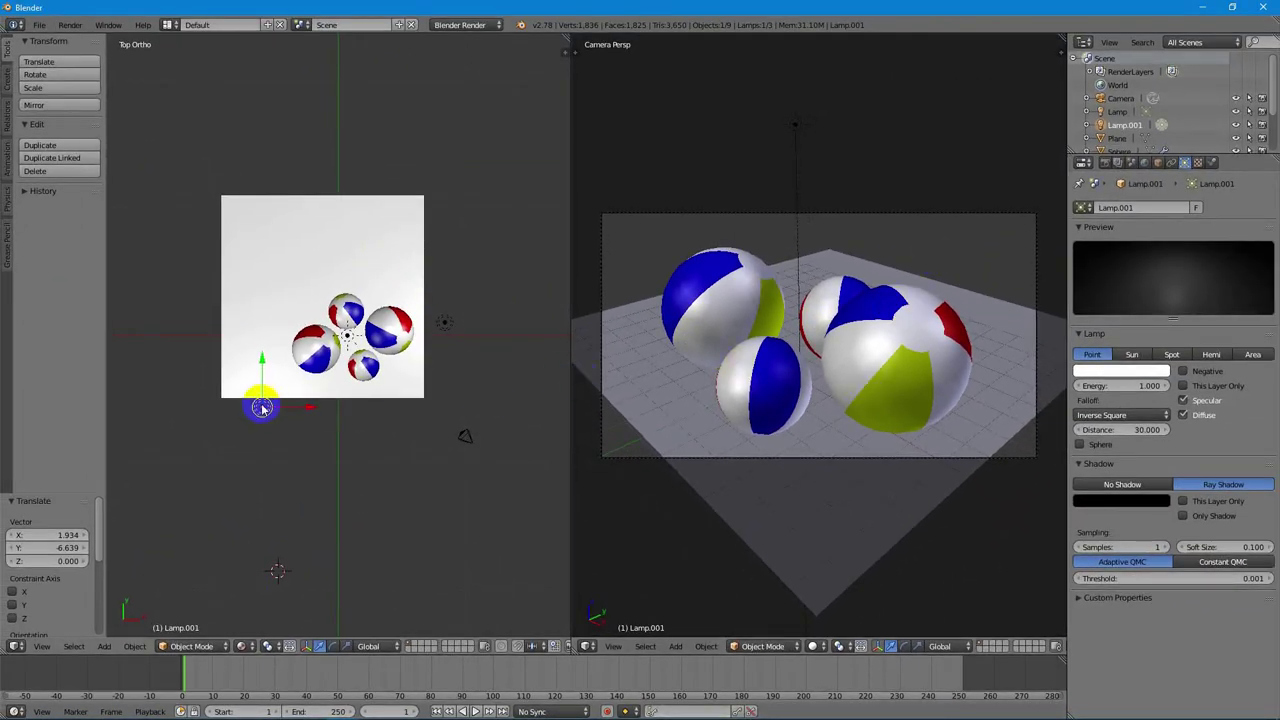
pyautogui.moveTo(262, 408); pyautogui.dragTo(318, 450)
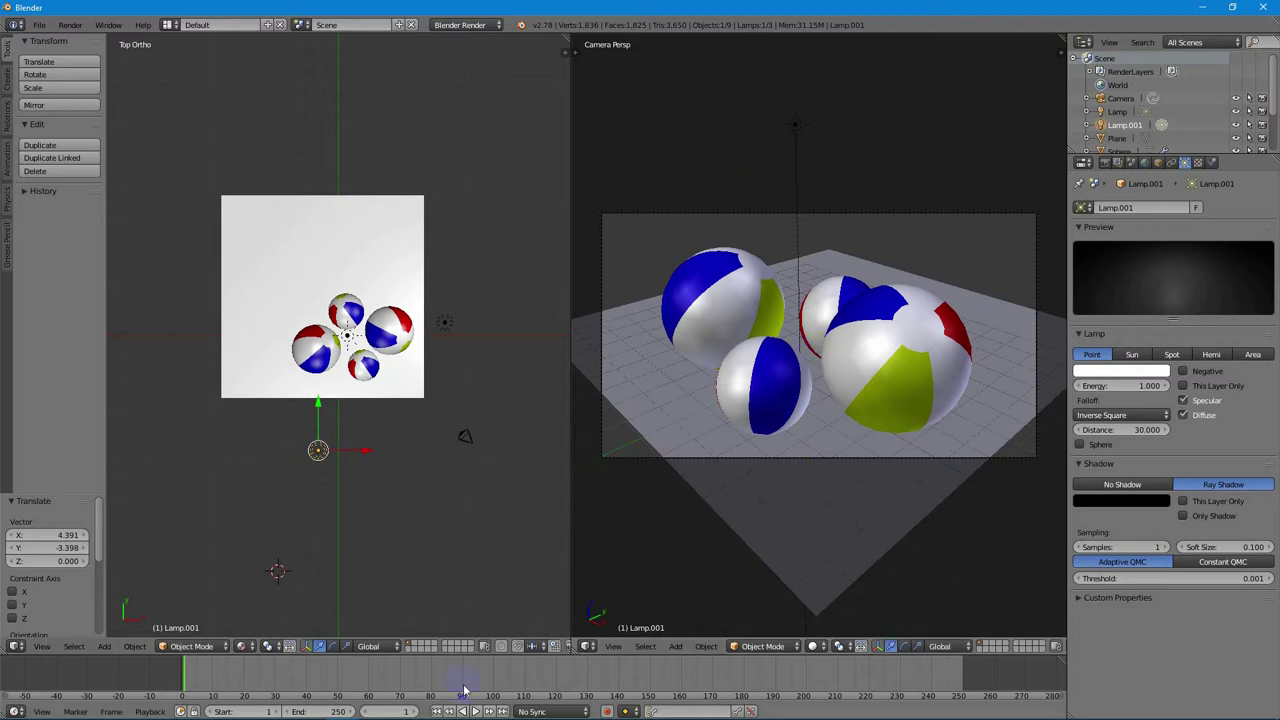
pyautogui.click(241, 646)
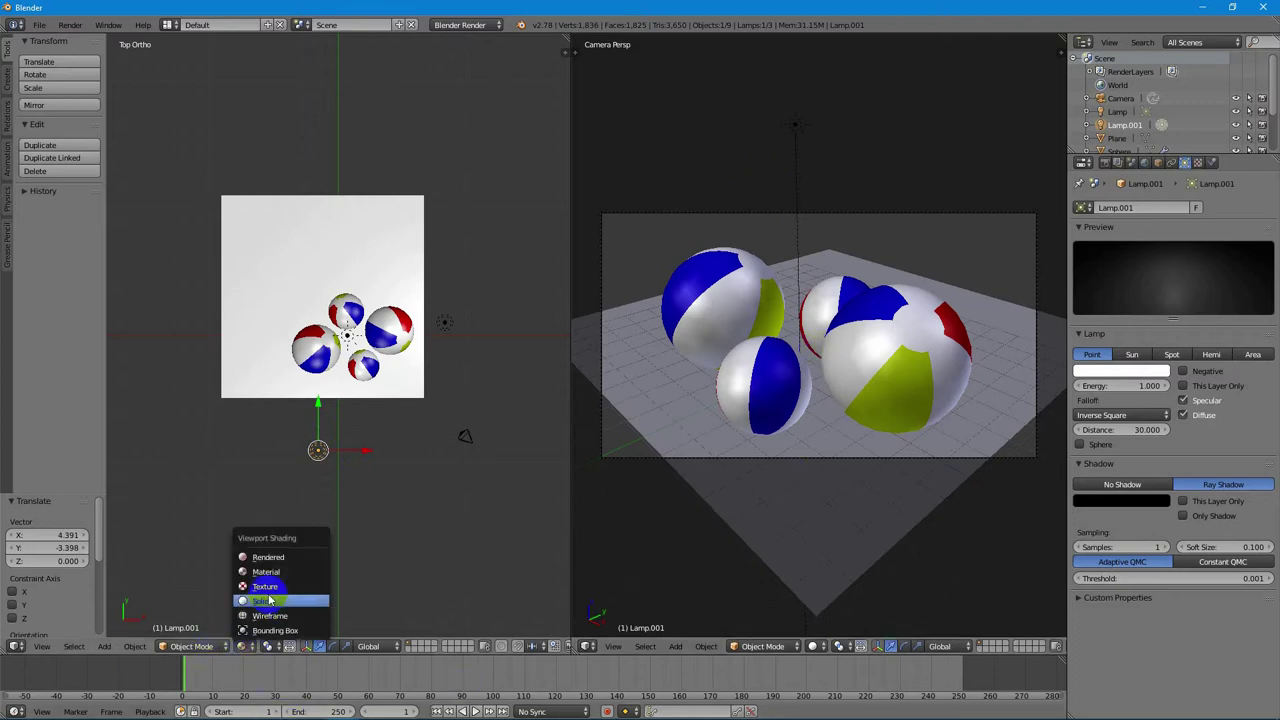
pyautogui.click(266, 601)
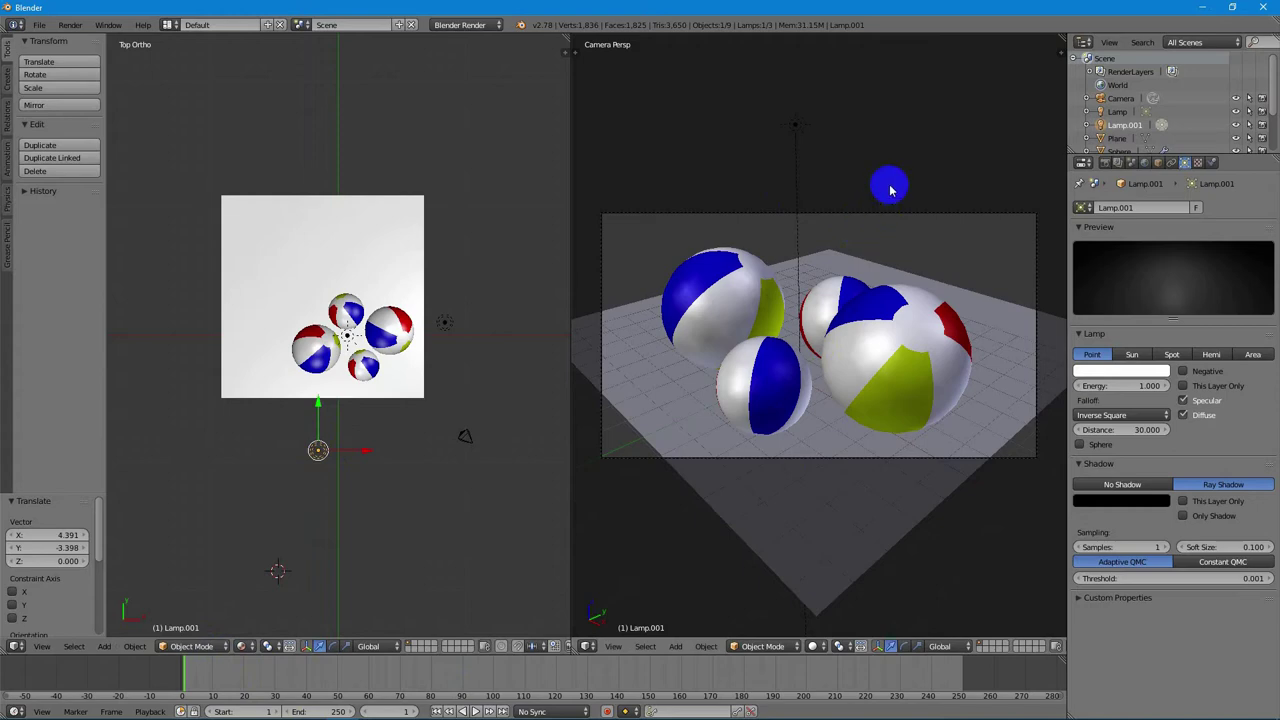
# - Shift the duplicated lamp about -1.20 in X and 1.36 in Y from the top, and lower it about 0.6 in an angled view
pyautogui.press('KP_7')
pyautogui.moveTo(890, 190); pyautogui.dragTo(852, 383, button='middle')
pyautogui.rightClick(318, 450)
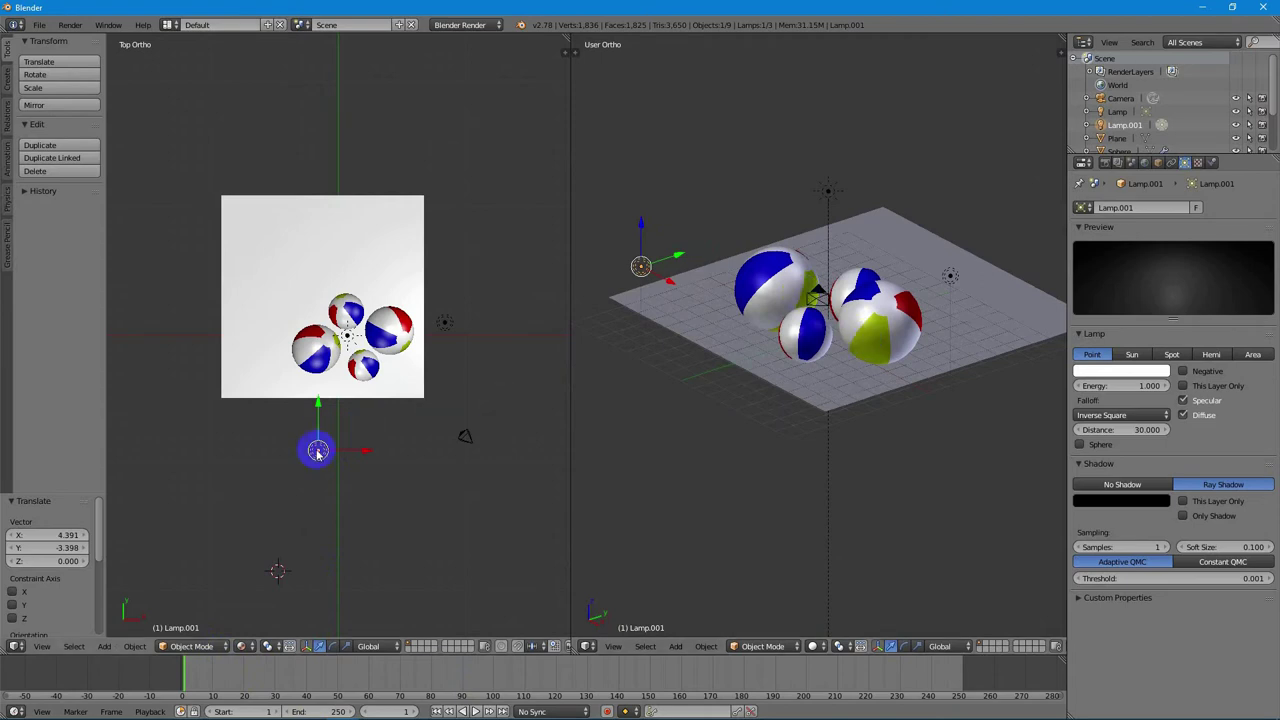
pyautogui.press('g')
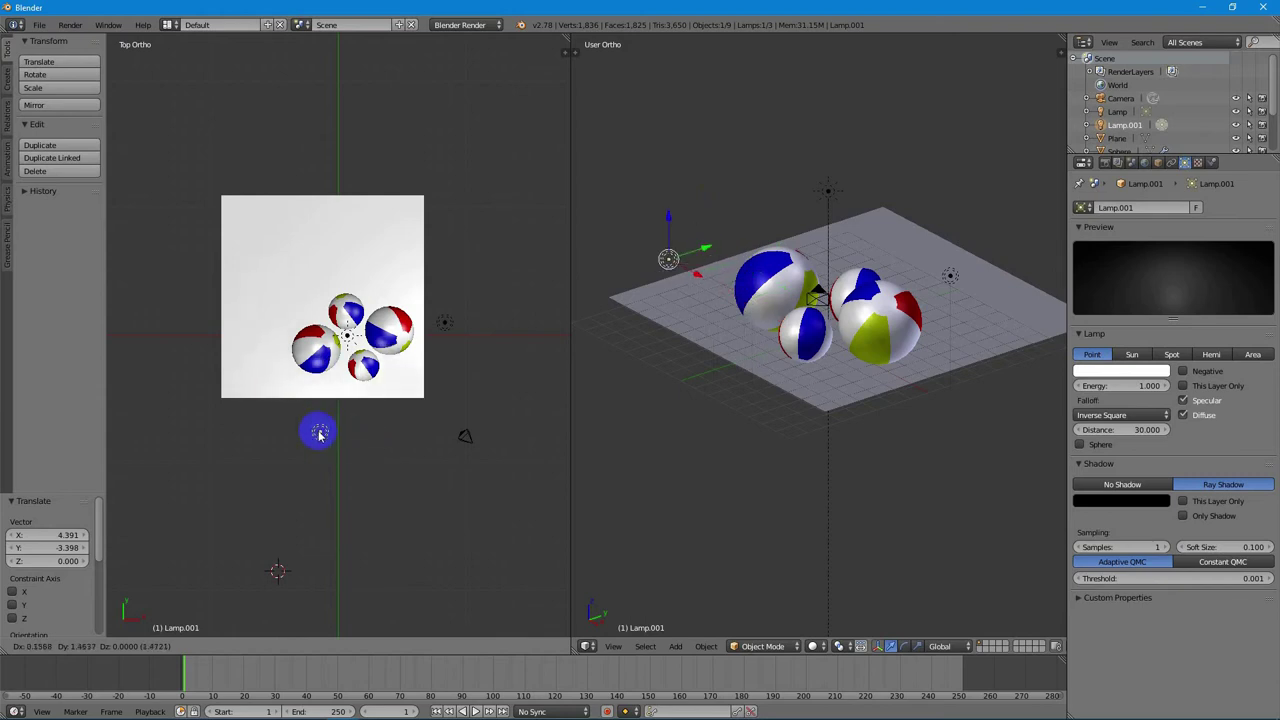
pyautogui.click(303, 432)
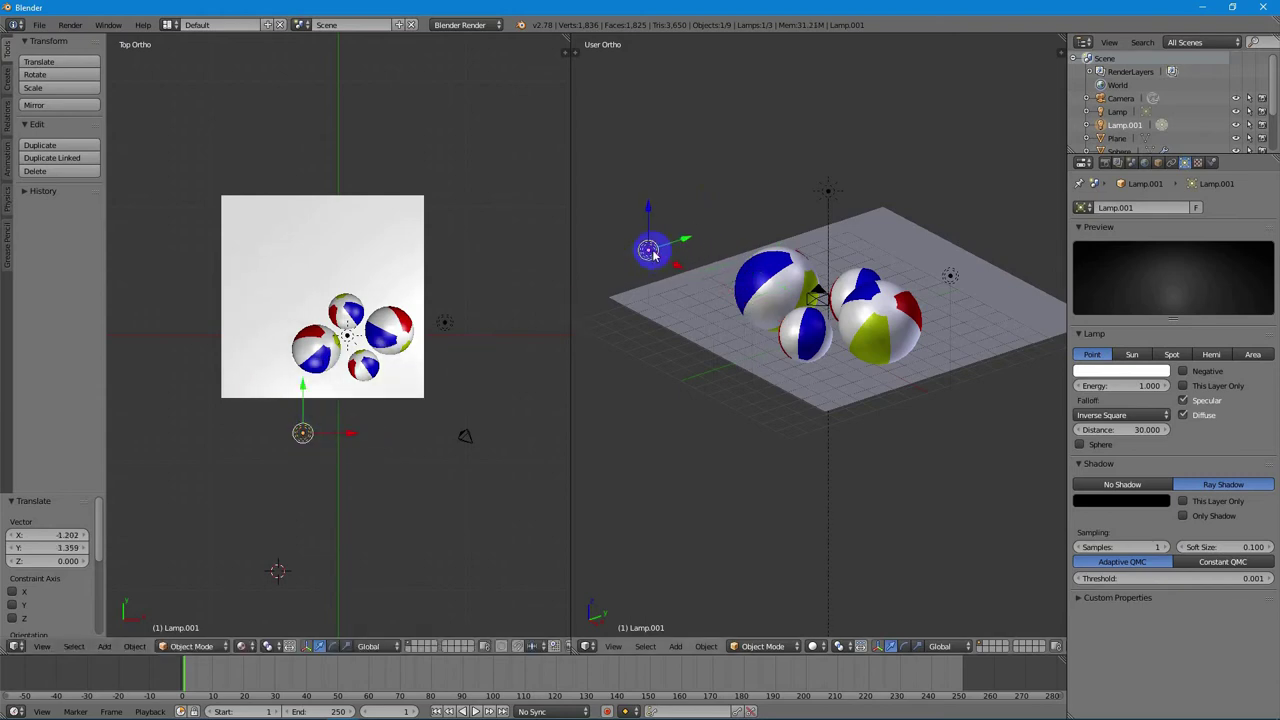
pyautogui.press('g')
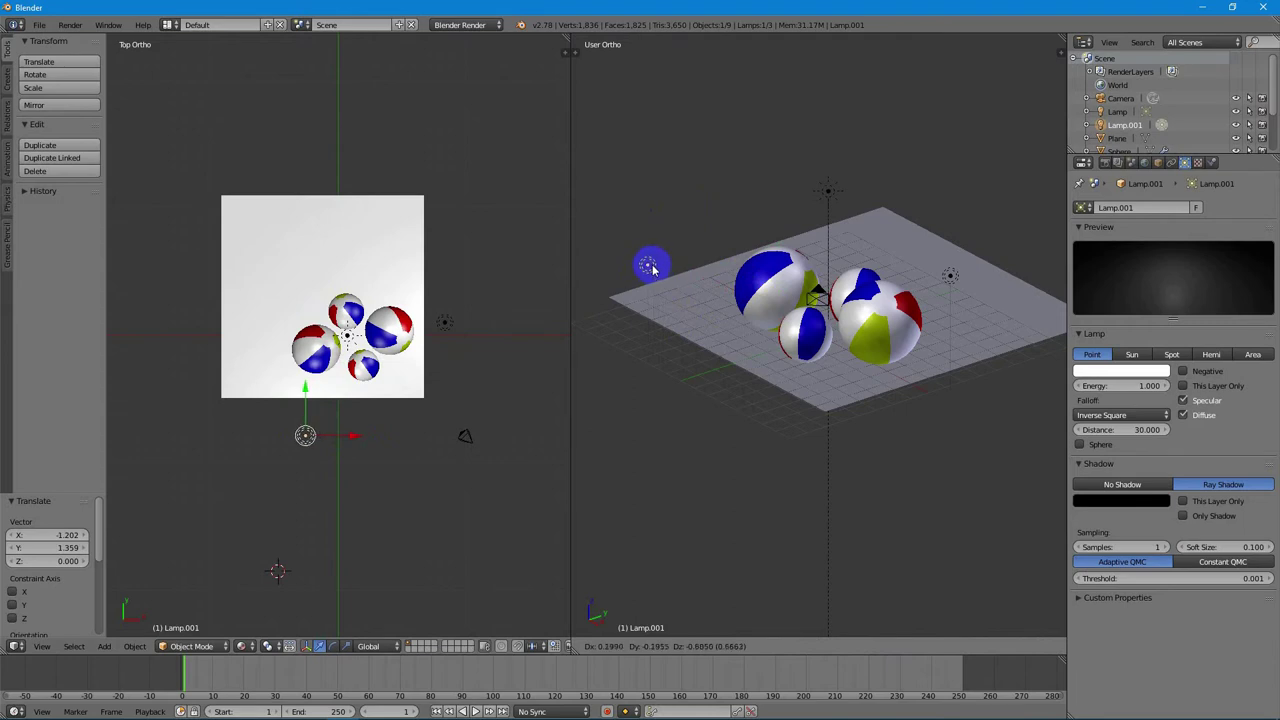
pyautogui.click(650, 268)
# - Render the scene to check the lighting and shadows on the balls with the added lamp
pyautogui.moveTo(466, 434); pyautogui.dragTo(326, 330, button='middle')
pyautogui.press('F12')
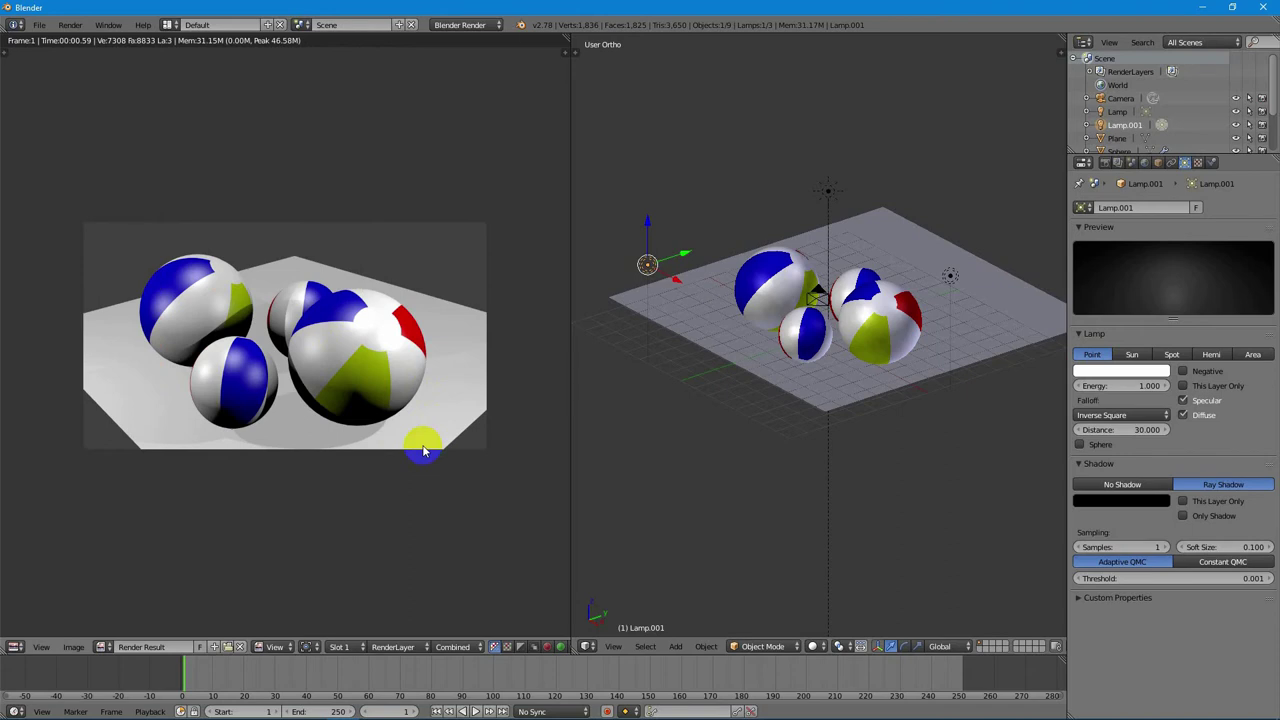
pyautogui.moveTo(423, 451)
pyautogui.mouseDown()
pyautogui.moveTo(409, 489)
pyautogui.moveTo(354, 380)
pyautogui.moveTo(411, 400)
pyautogui.mouseUp()
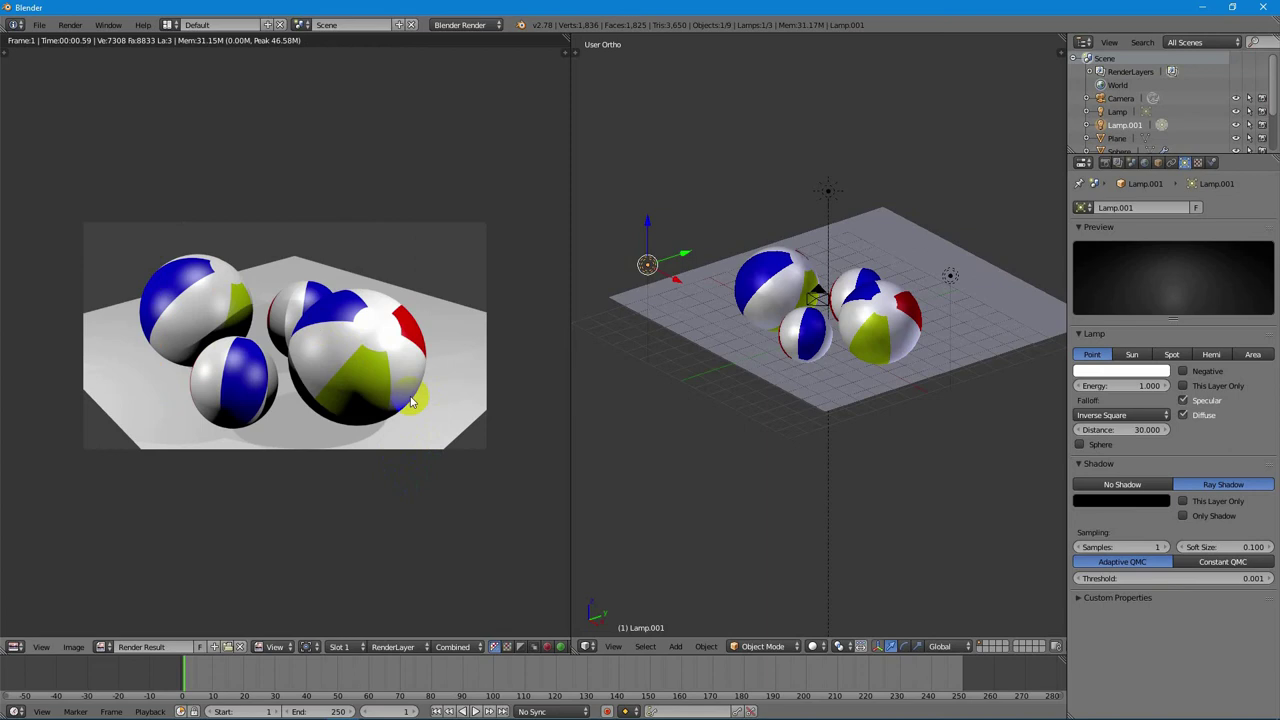
pyautogui.moveTo(392, 398); pyautogui.dragTo(383, 396)
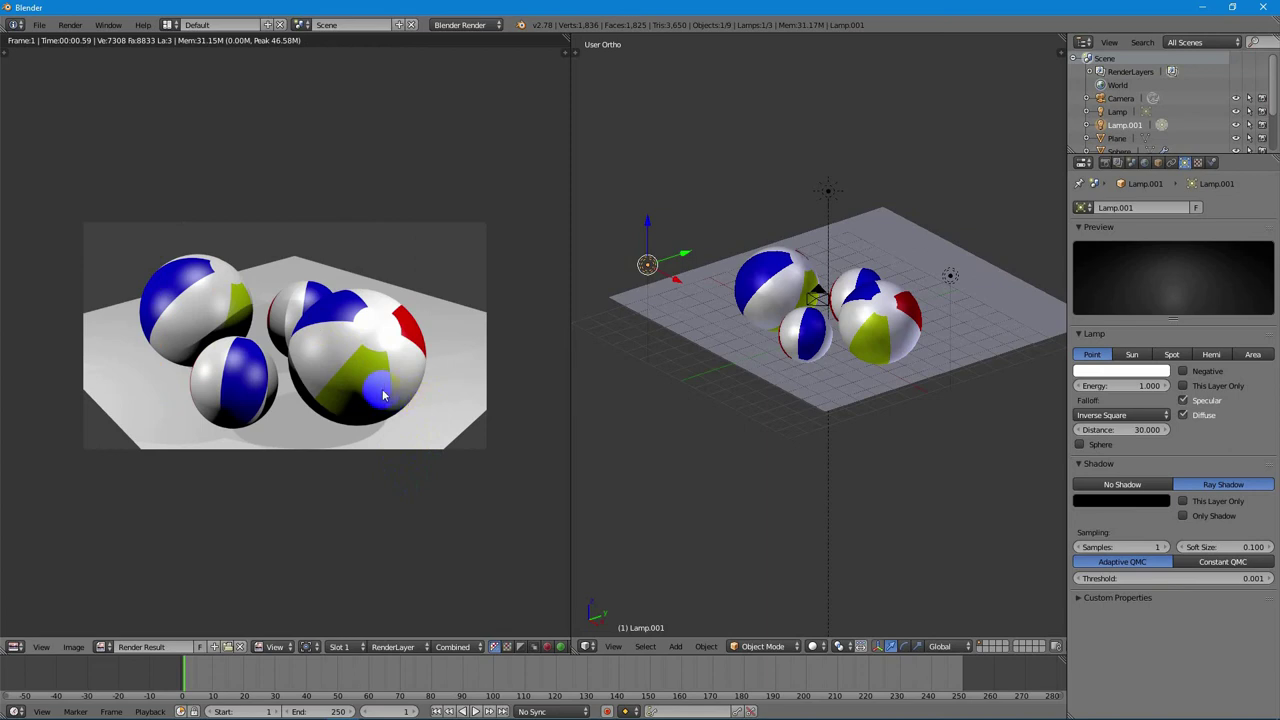
pyautogui.moveTo(383, 396); pyautogui.dragTo(383, 396)
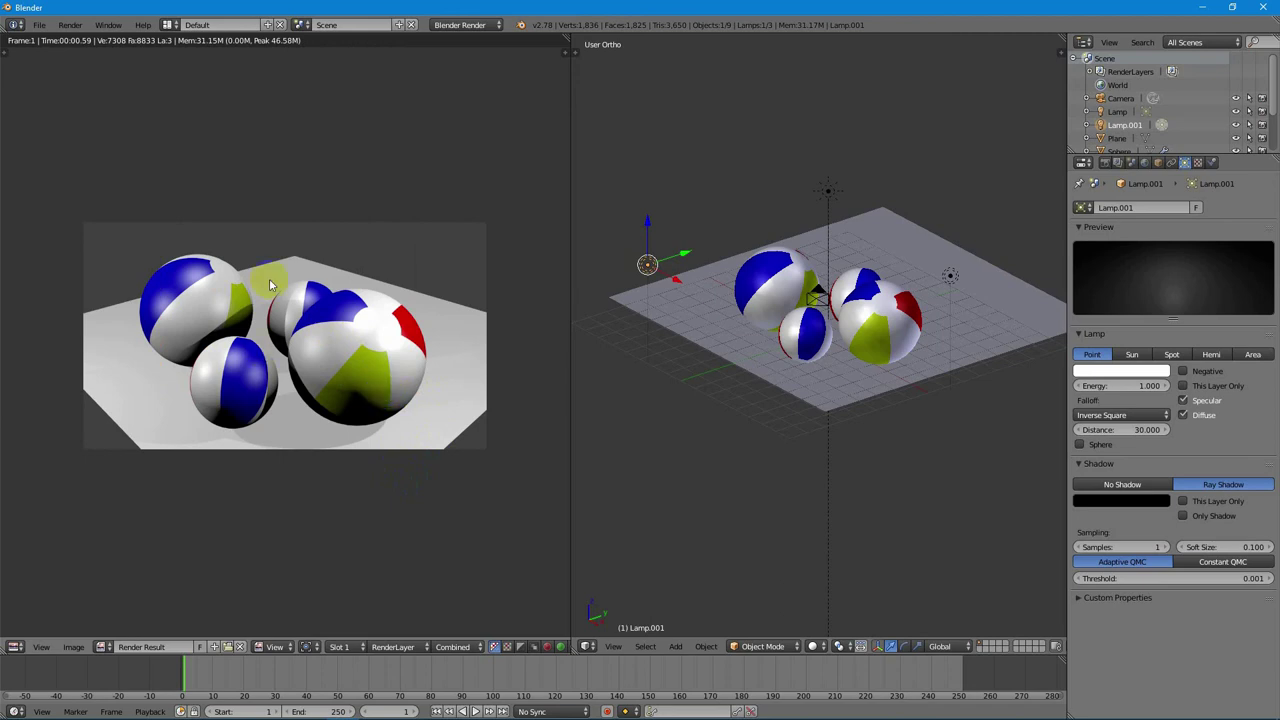